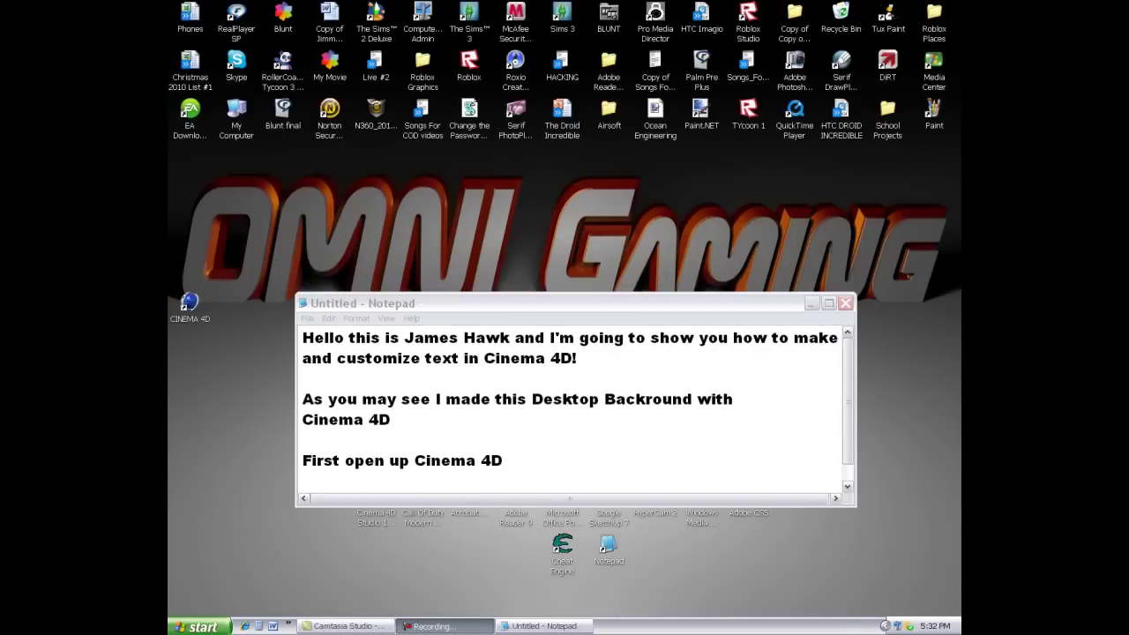
- Select and deselect the intro note text, then minimize Notepad to show the desktop
left_click(390, 419)
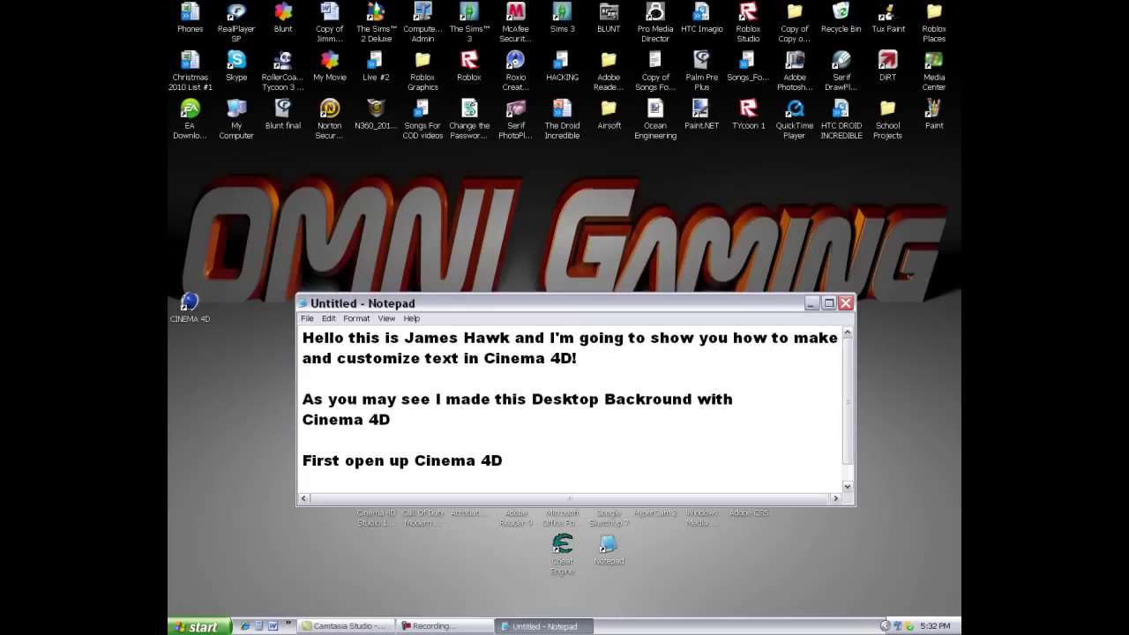
left_click_drag(503, 461, 302, 338)
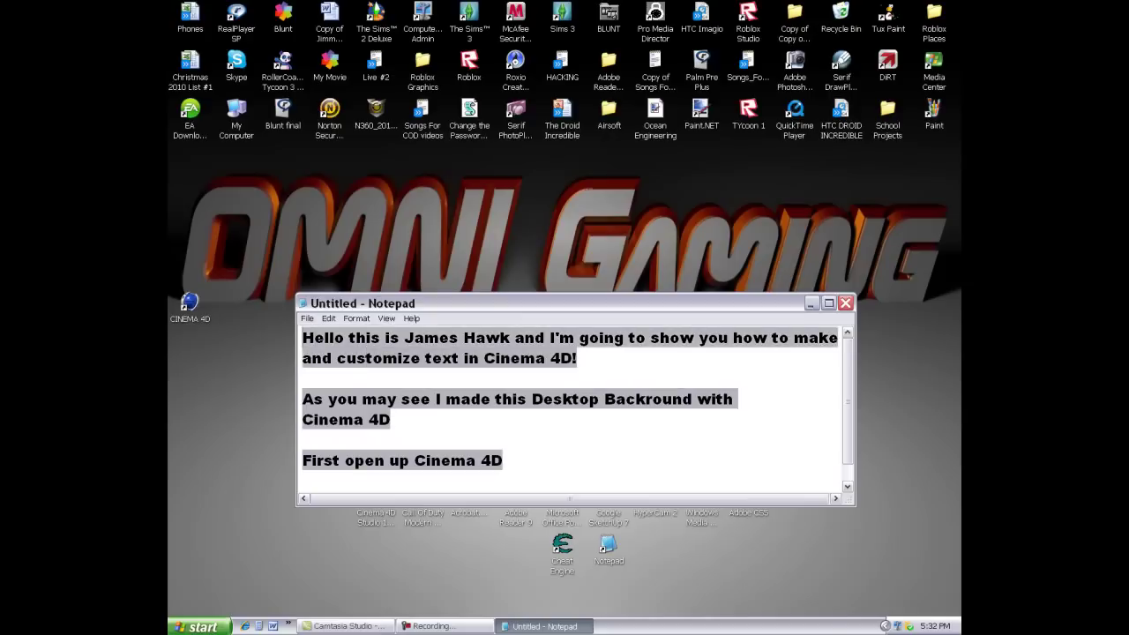
left_click(503, 461)
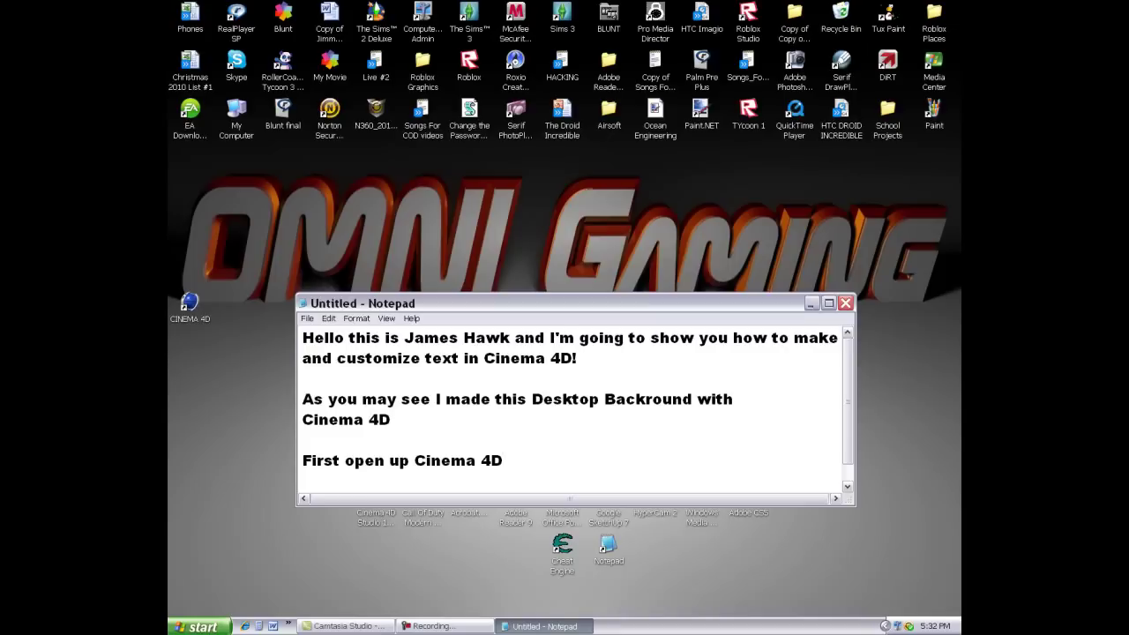
left_click(812, 304)
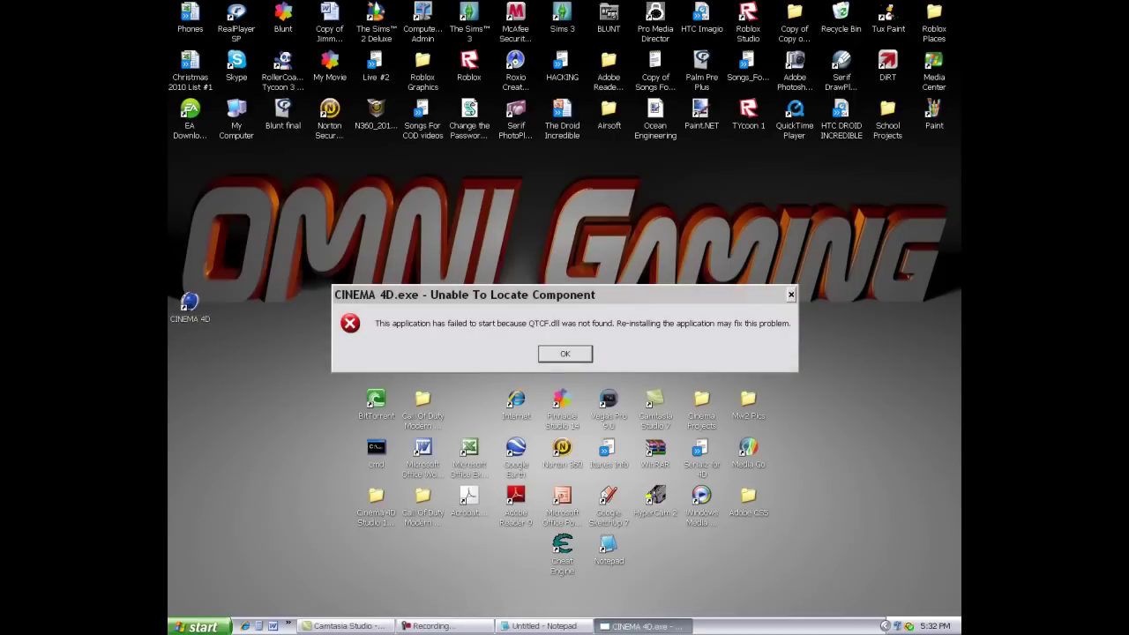
- Launch Cinema 4D from its desktop shortcut, then return to the Notepad note
left_click(565, 353)
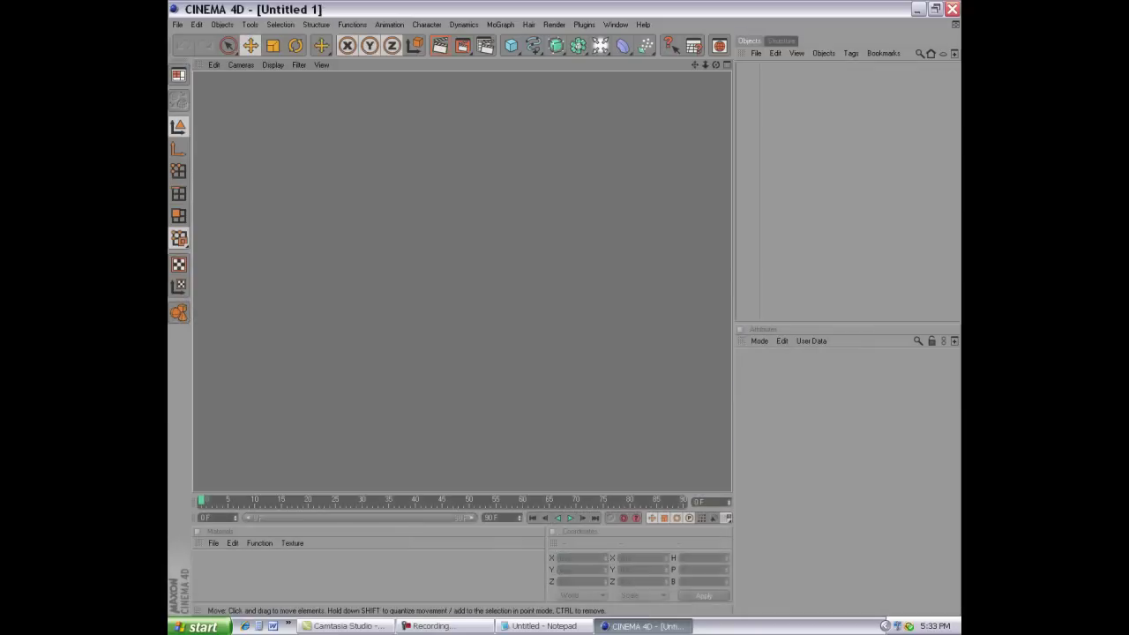
left_click(544, 625)
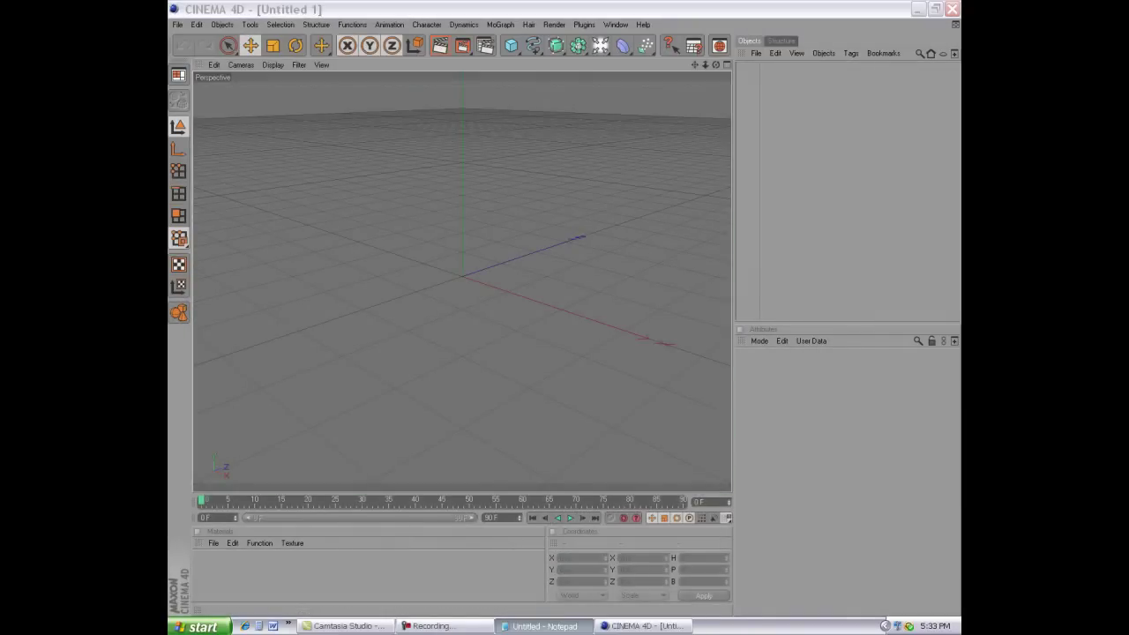
- Replace the note's text with 'Ok First go to Mograph and Text'
key("ctrl+a")
type("O")
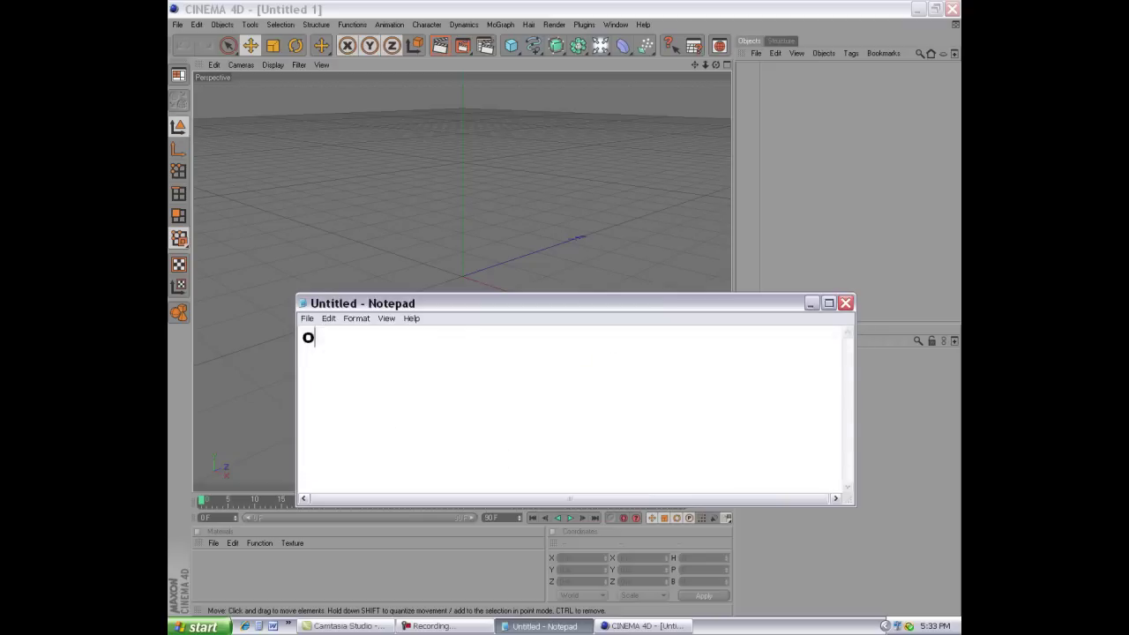
type("k Fi")
type("rst g")
type("o to")
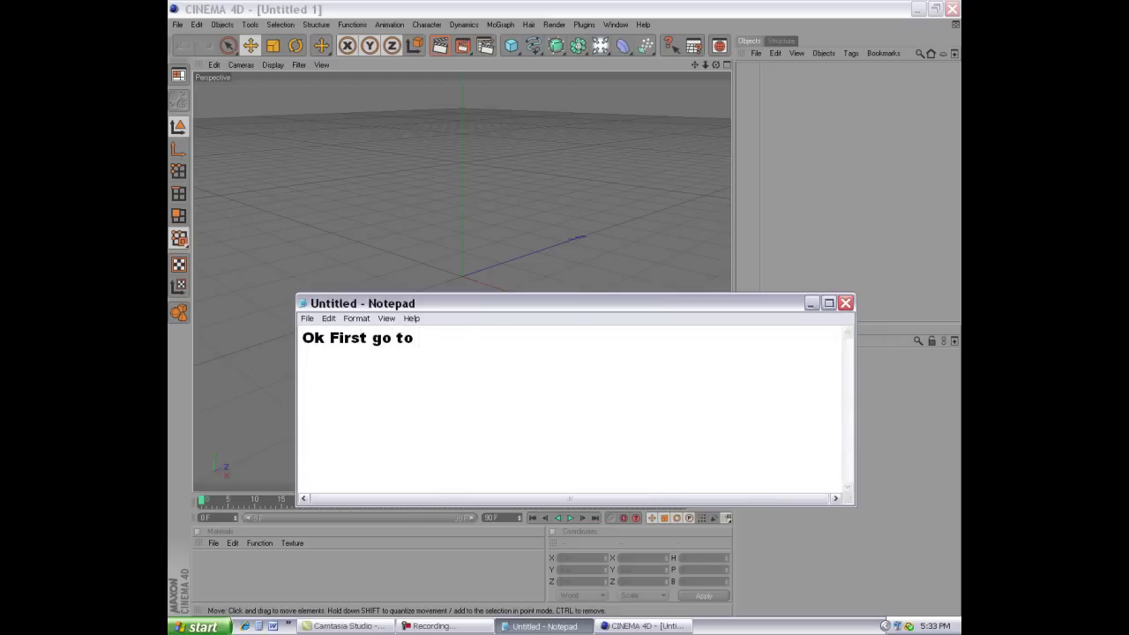
type(" Mogr")
type("ap")
type("h and ")
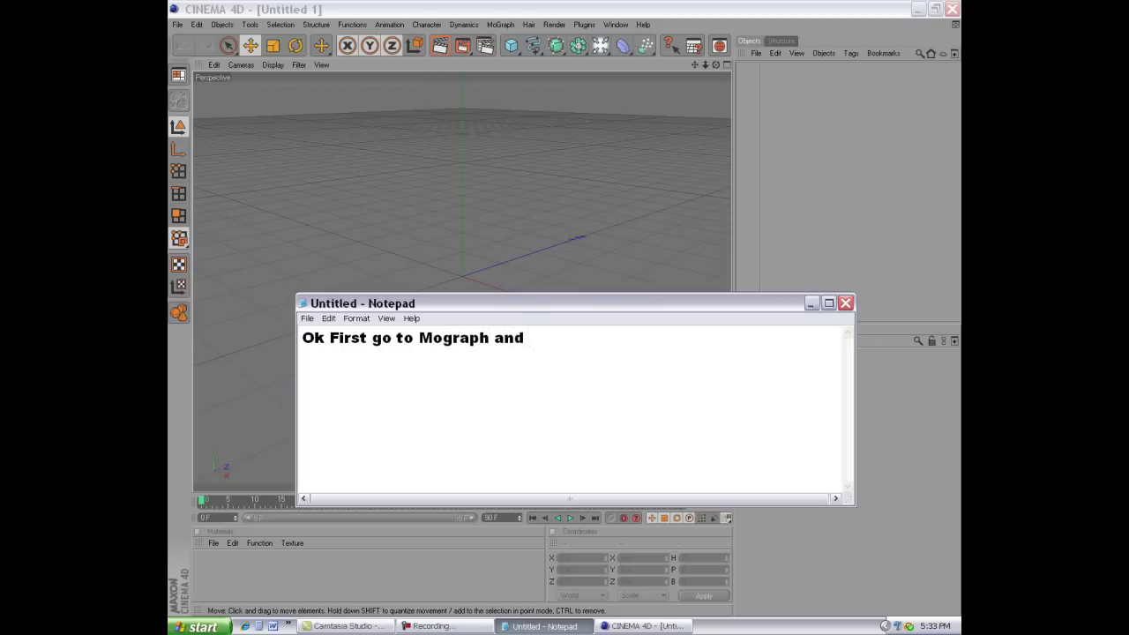
type("Text")
- Add a MoGraph Text Object, view it head-on, and move it left along X to about -178 m
left_click(812, 303)
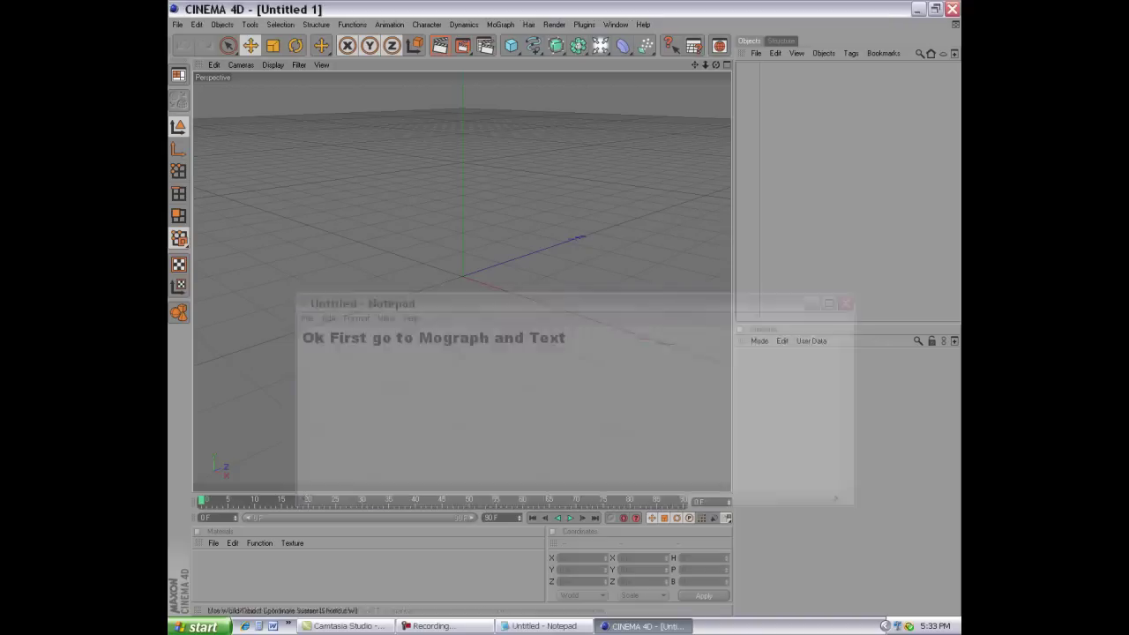
left_click(500, 24)
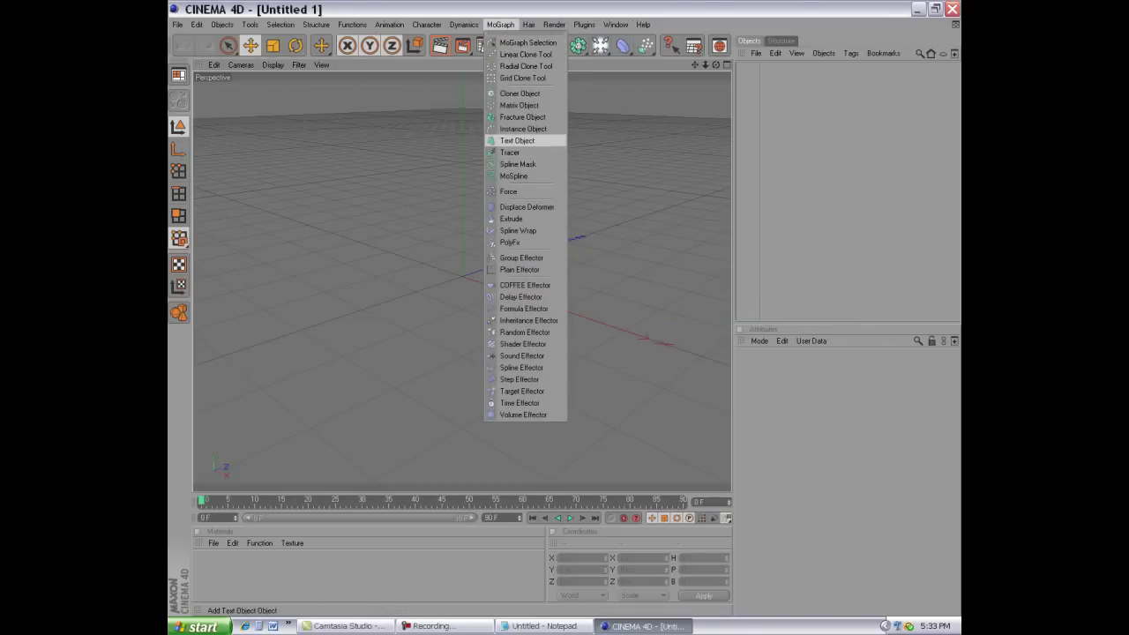
left_click(529, 141)
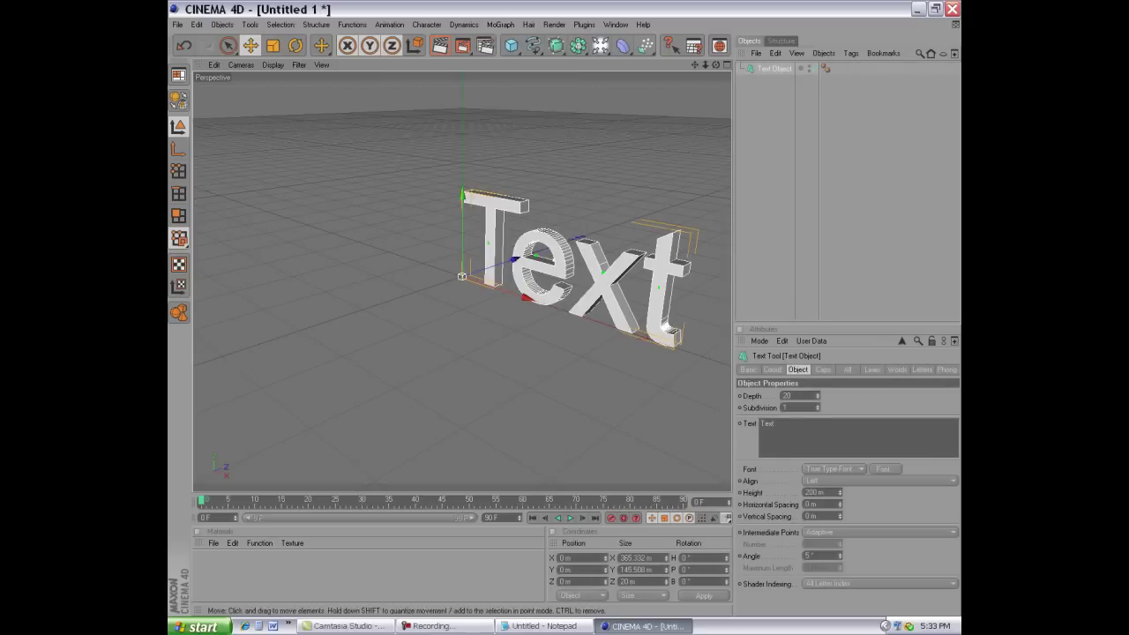
left_click_drag(529, 264, 494, 229, "alt")
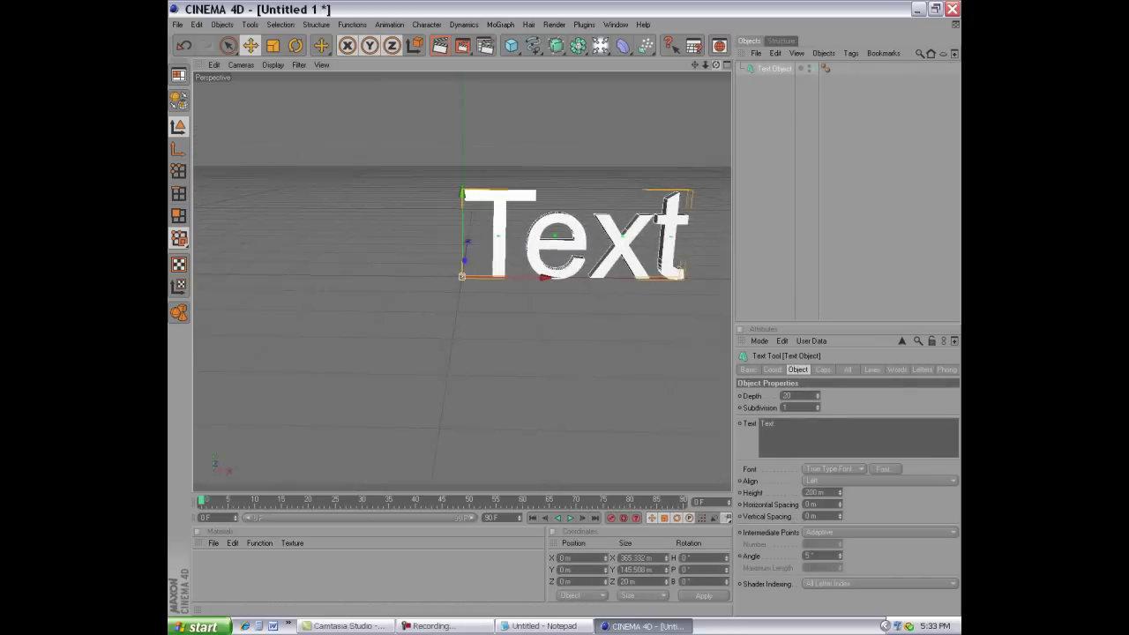
left_click_drag(716, 65, 715, 65)
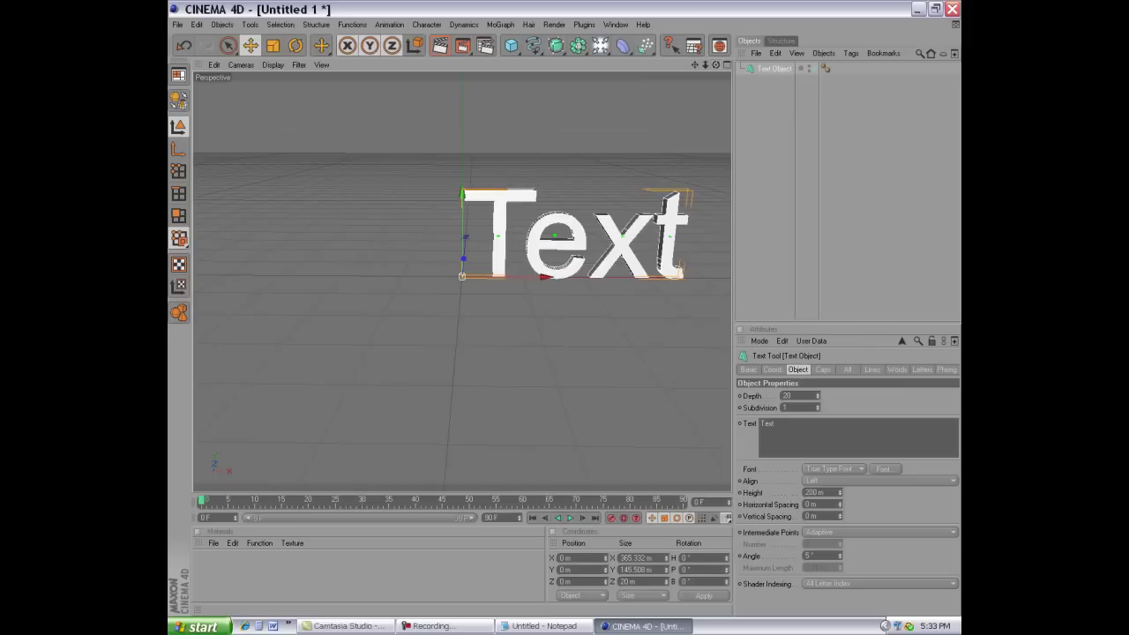
left_click_drag(546, 277, 435, 276)
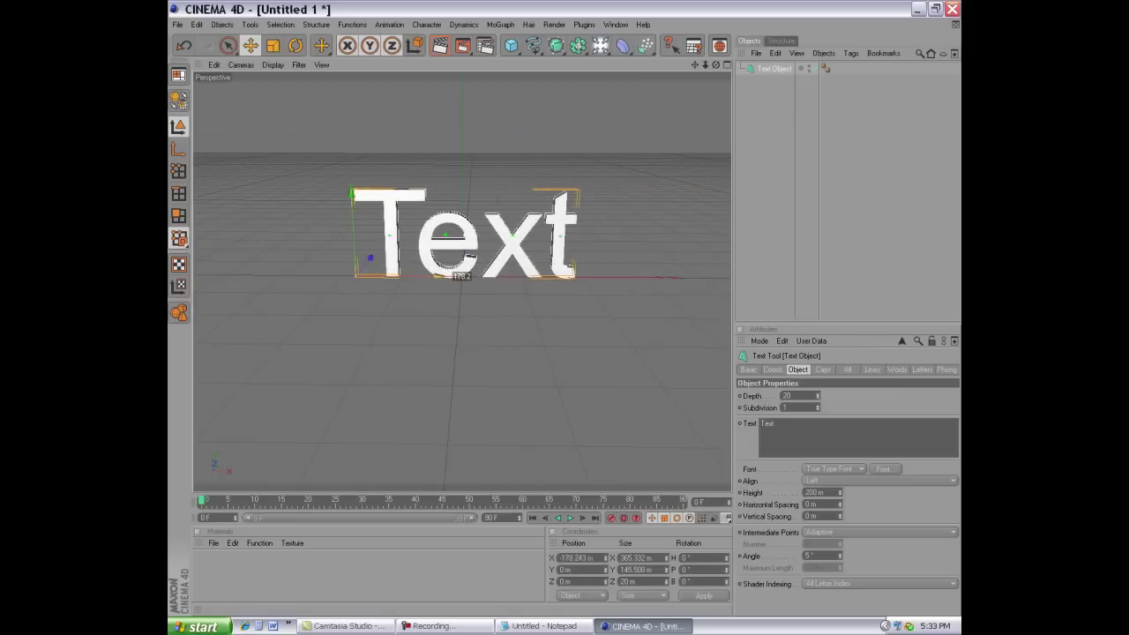
left_click(540, 625)
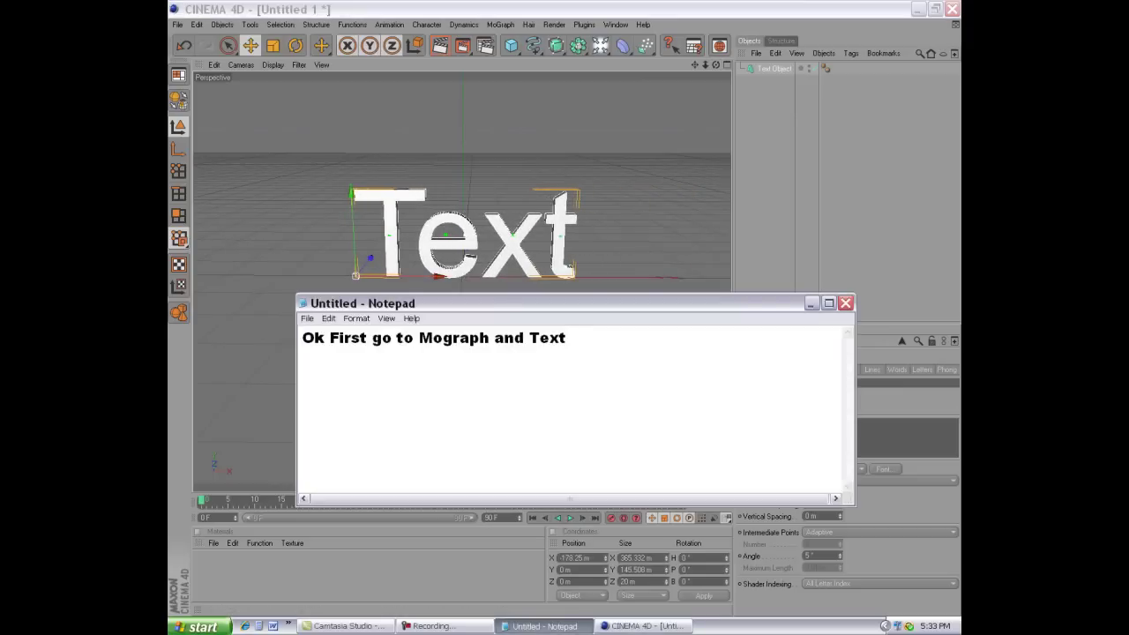
- Rewrite the note as 'Get it to a nice view then double click on materials', fixing the typo
key("BackSpace")
key("BackSpace")
key("BackSpace")
key("BackSpace")
key("BackSpace")
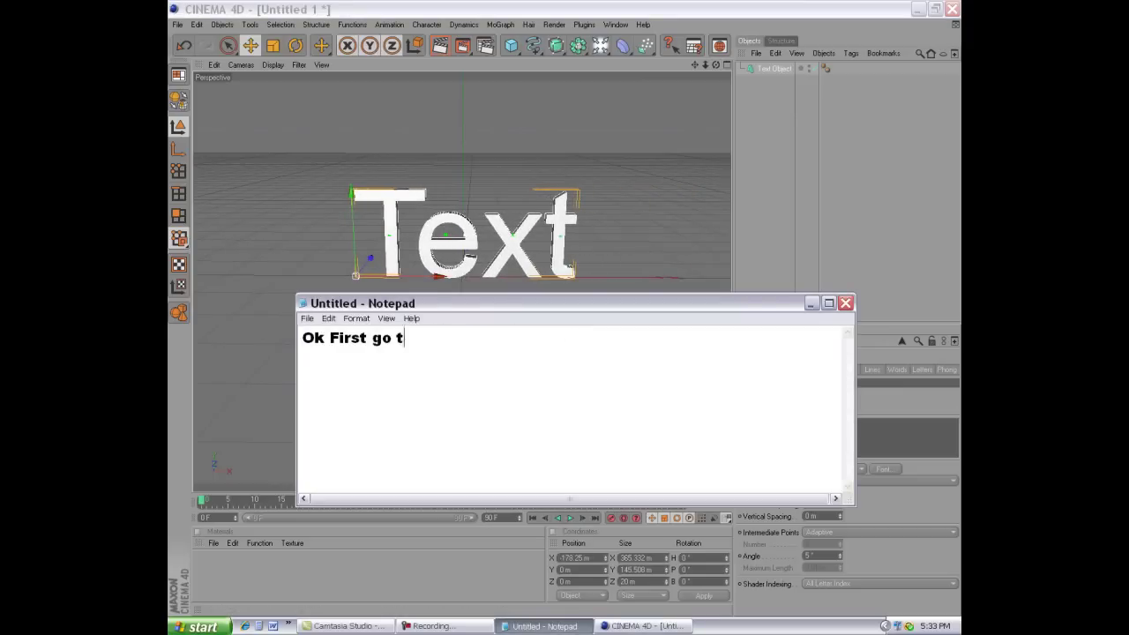
key("BackSpace")
key("BackSpace")
key("BackSpace")
key("BackSpace")
key("BackSpace")
key("BackSpace")
key("BackSpace")
key("BackSpace")
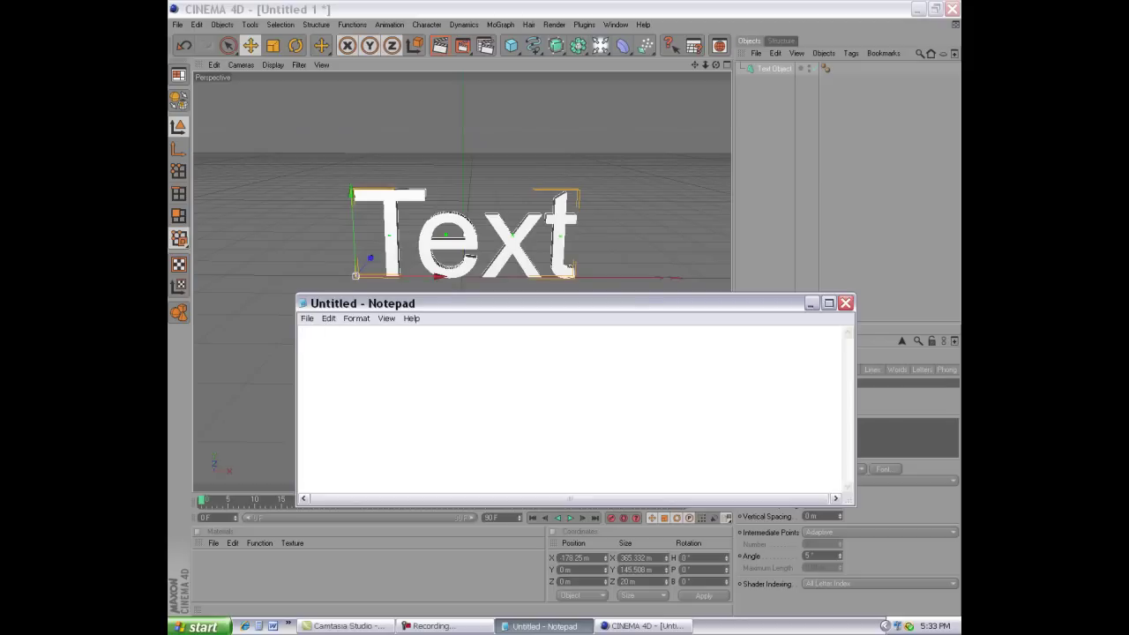
type("Get it ")
type("to a n")
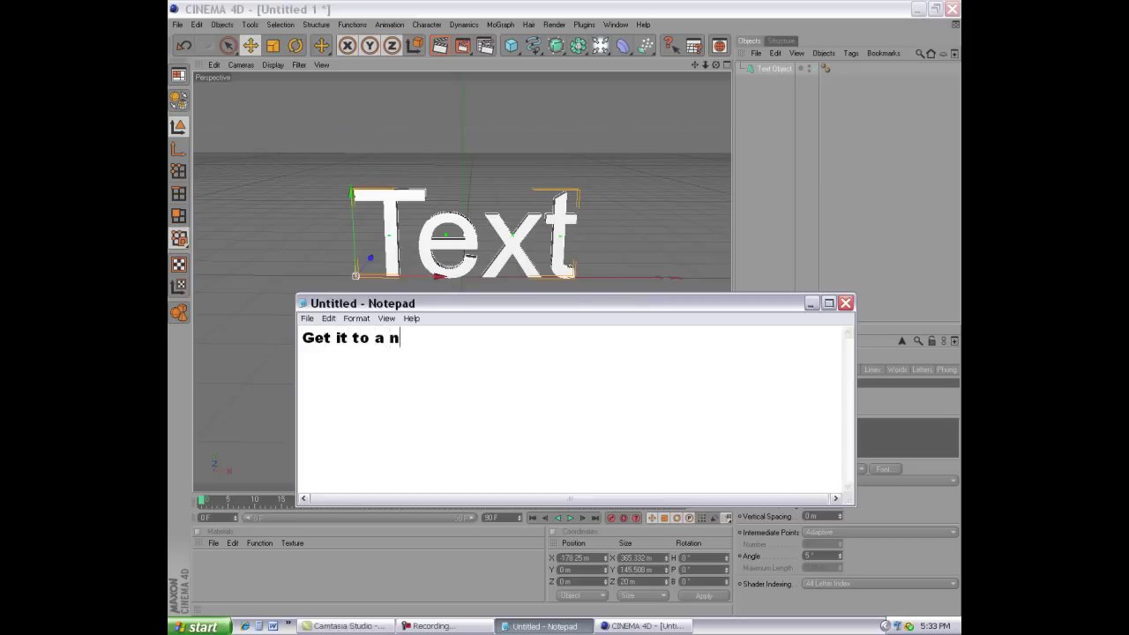
type("ice ")
type("view t")
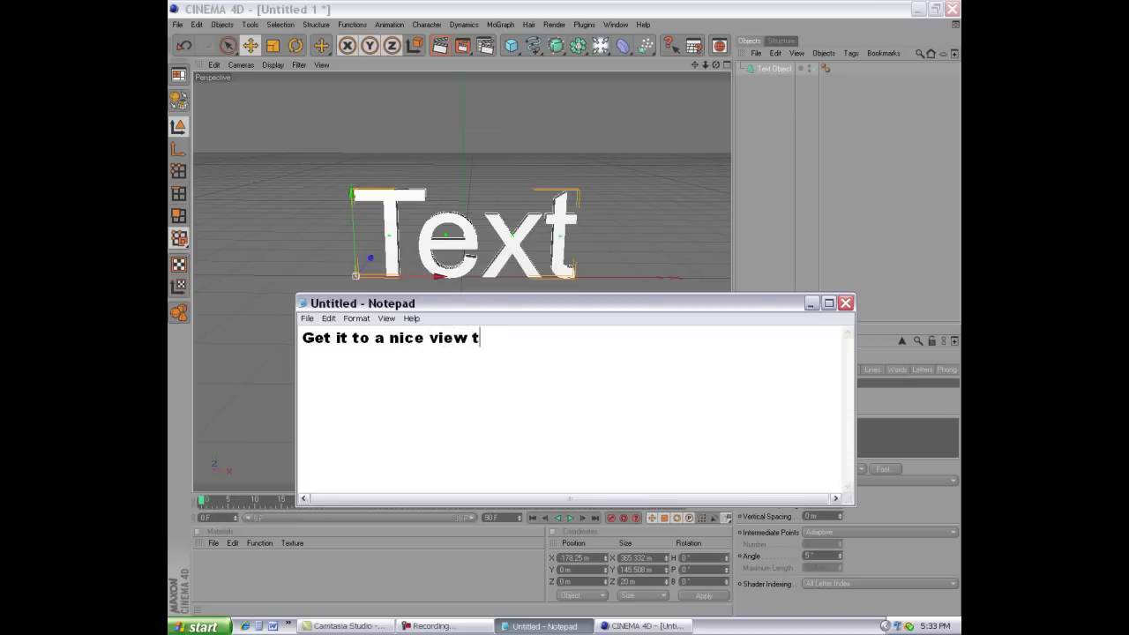
type("hen ")
type("duobl")
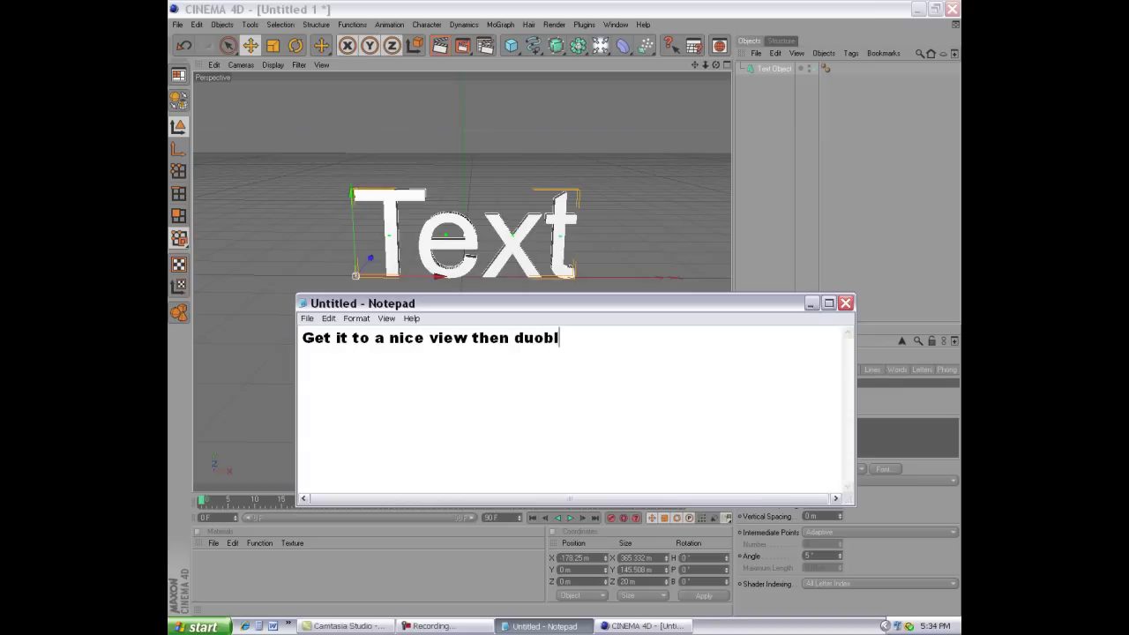
type("u")
key("BackSpace")
key("BackSpace")
key("BackSpace")
key("BackSpace")
key("BackSpace")
type("ouble ")
type("click o")
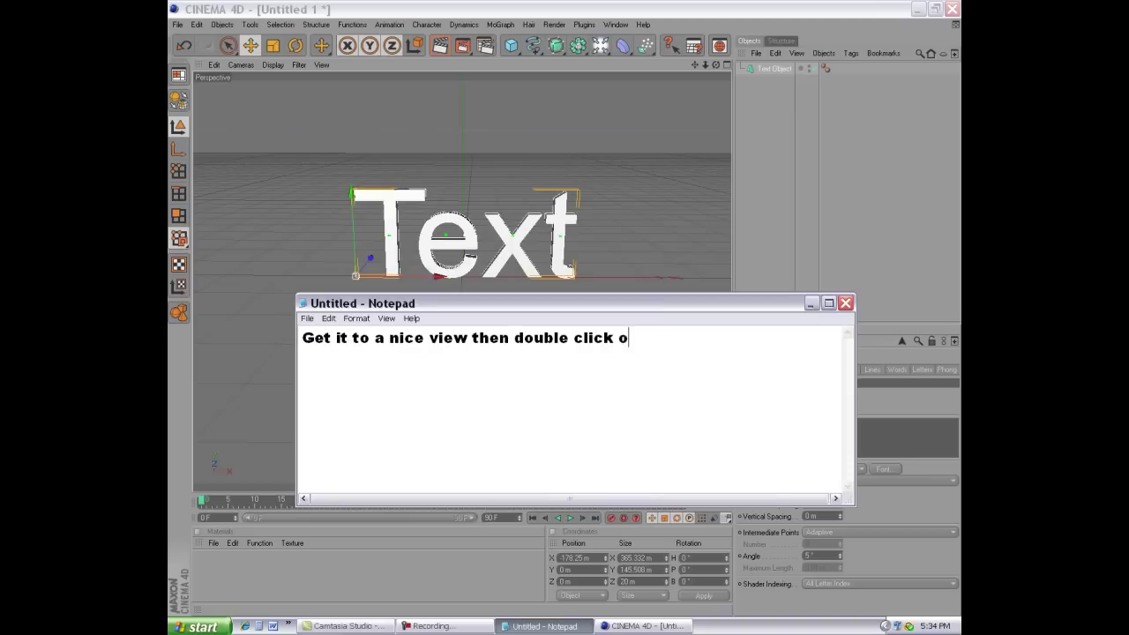
type("n m")
type("ater")
type("ials")
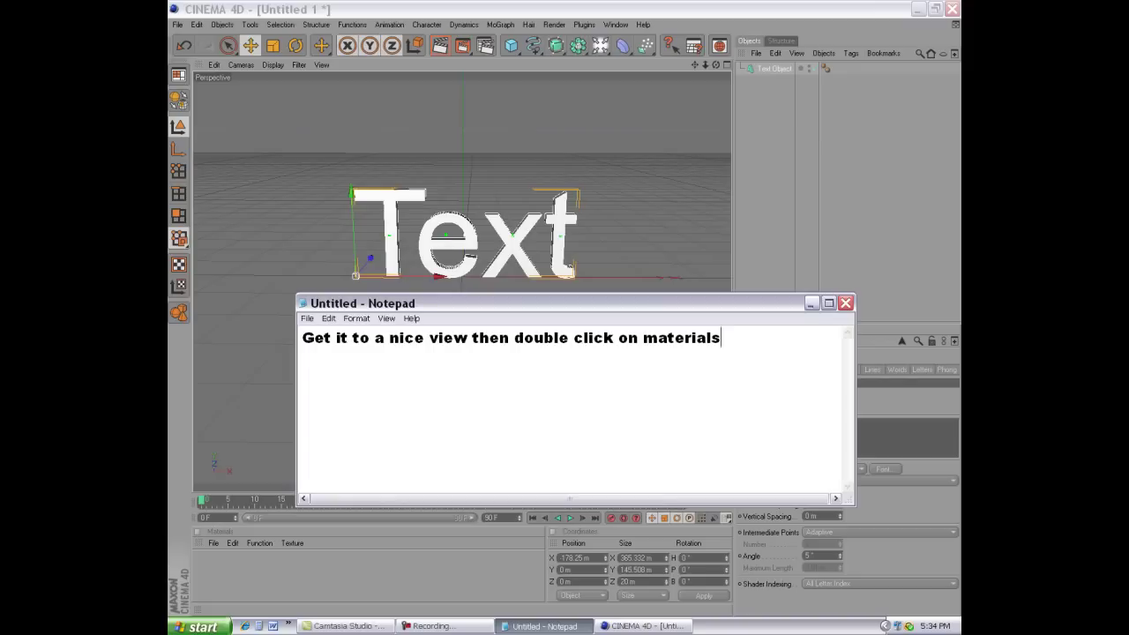
- Create a new material, Mat, and open it in the Material Editor
left_click(812, 303)
key("ctrl+n")
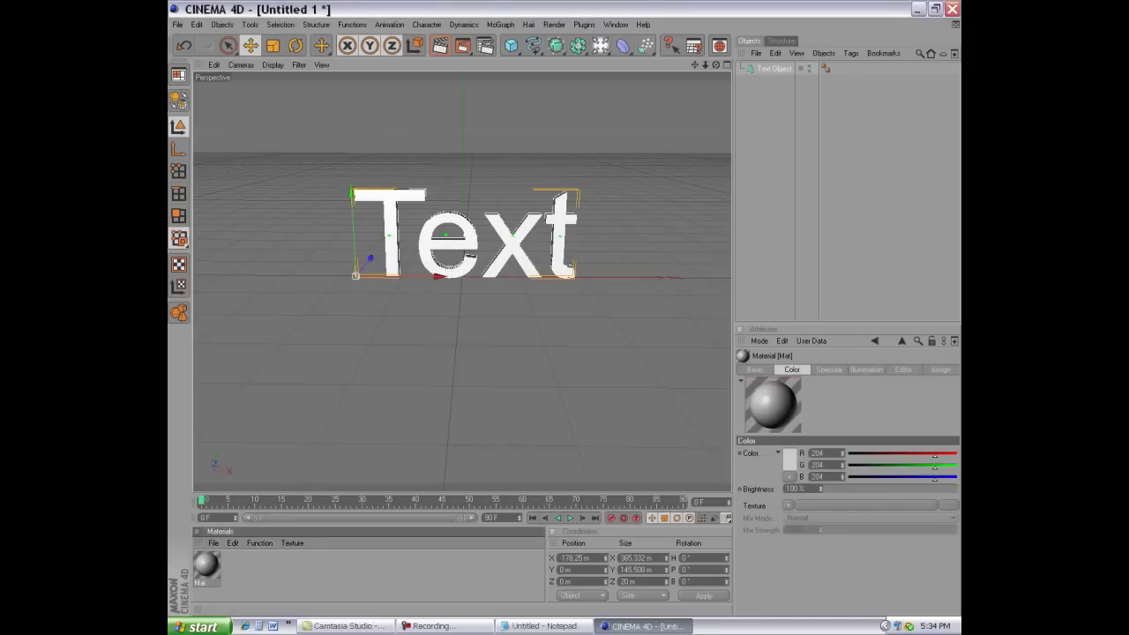
double_click(205, 565)
- Change the note to 'Make it a nice color', then delete the Mat material
left_click(540, 625)
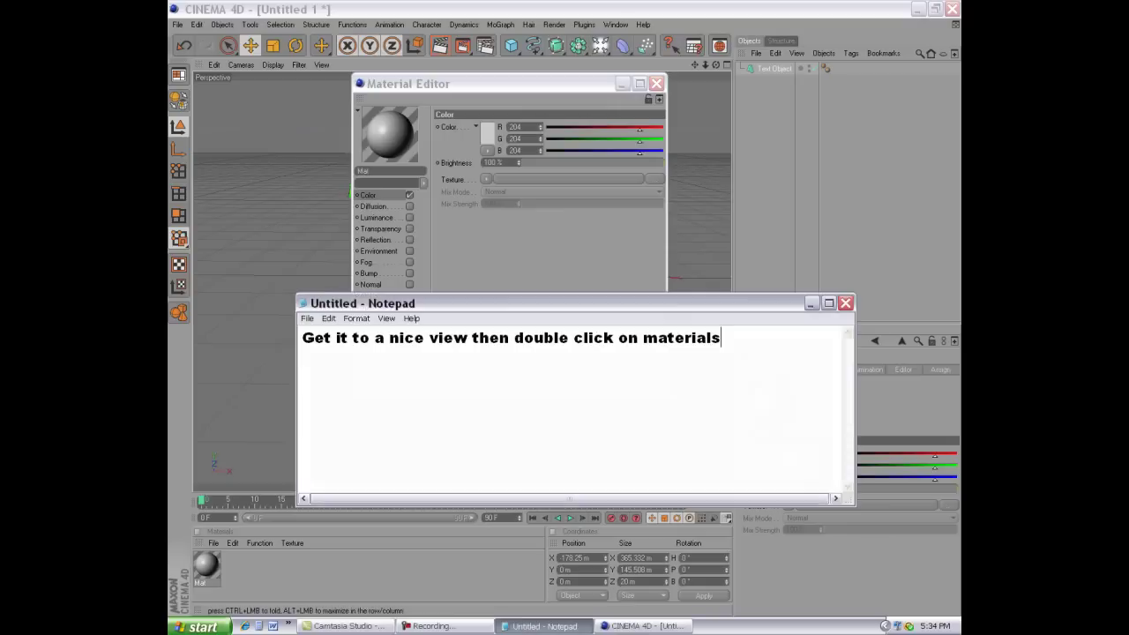
key("BackSpace")
key("BackSpace")
key("BackSpace")
key("BackSpace")
key("BackSpace")
key("BackSpace")
key("BackSpace")
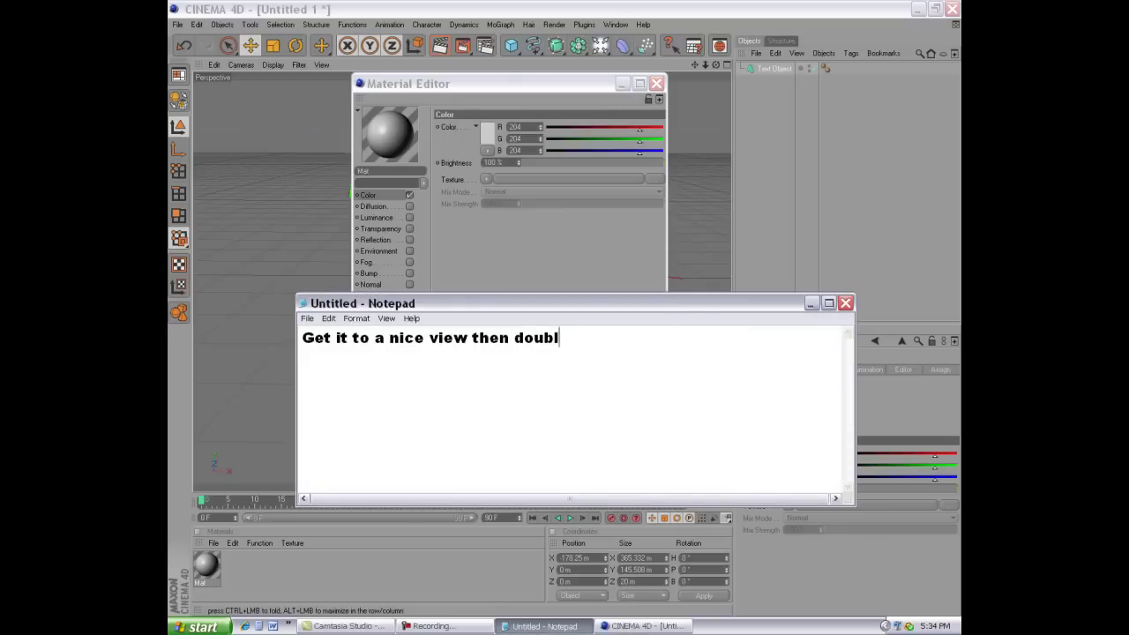
key("BackSpace")
key("BackSpace")
key("BackSpace")
key("BackSpace")
key("BackSpace")
key("BackSpace")
key("BackSpace")
key("BackSpace")
type("Ma")
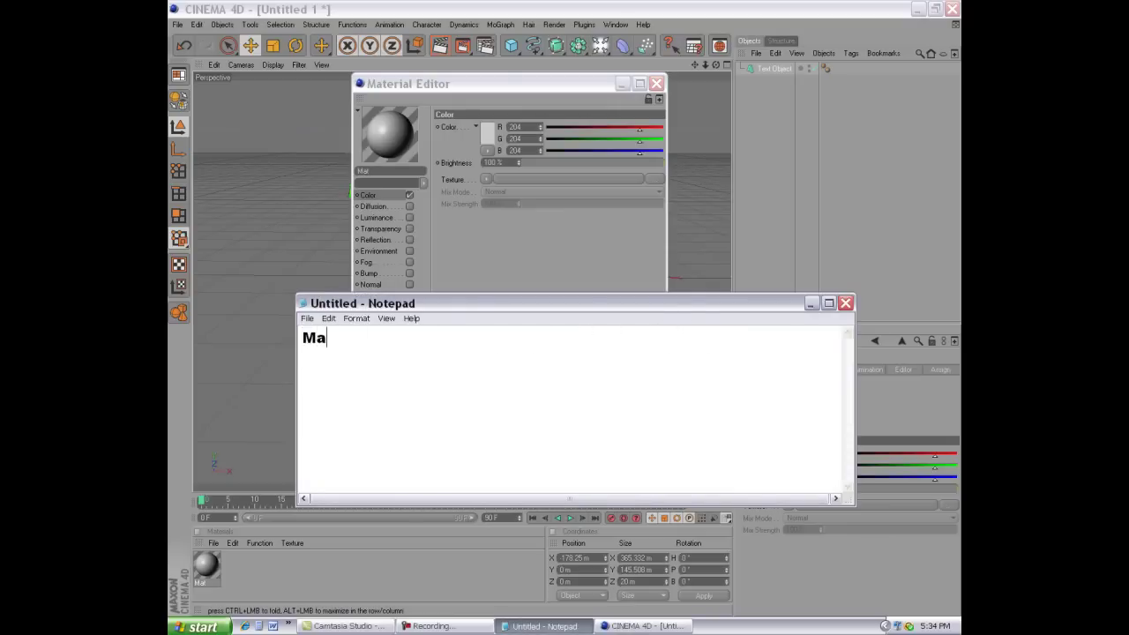
type("ke is")
key("BackSpace")
key("BackSpace")
type("it ")
type("a nice co")
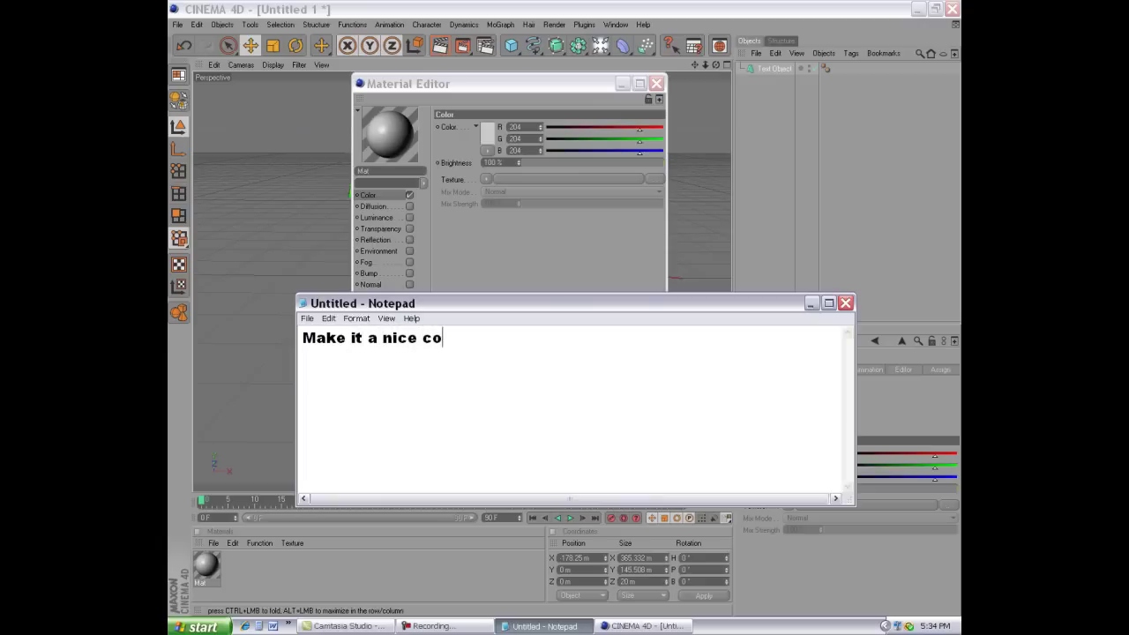
type("lor")
left_click(811, 302)
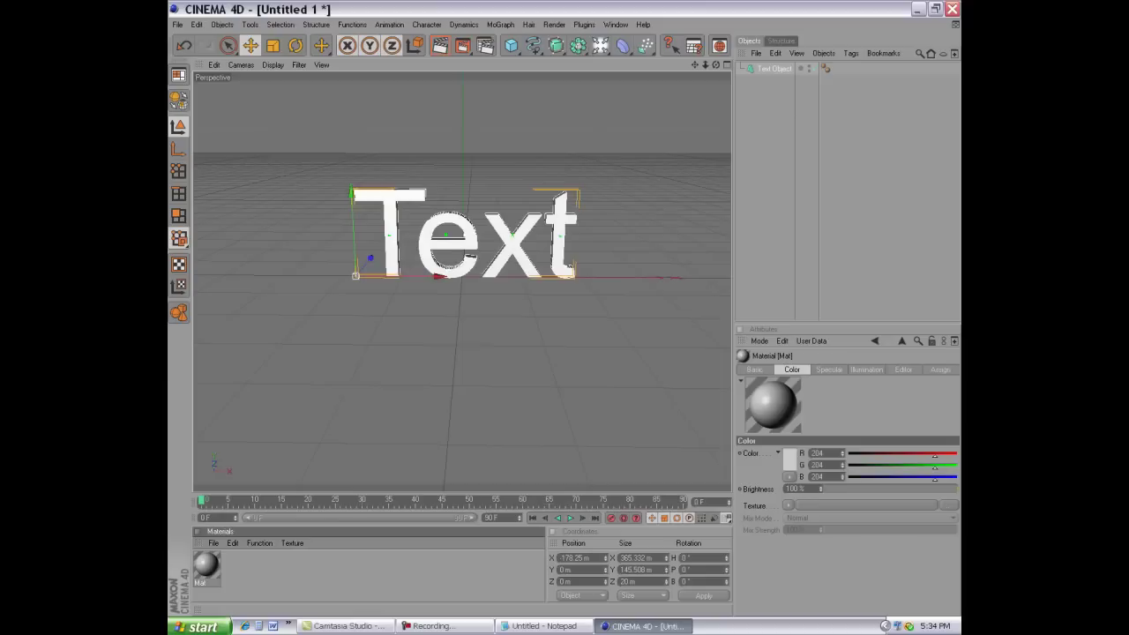
key("Delete")
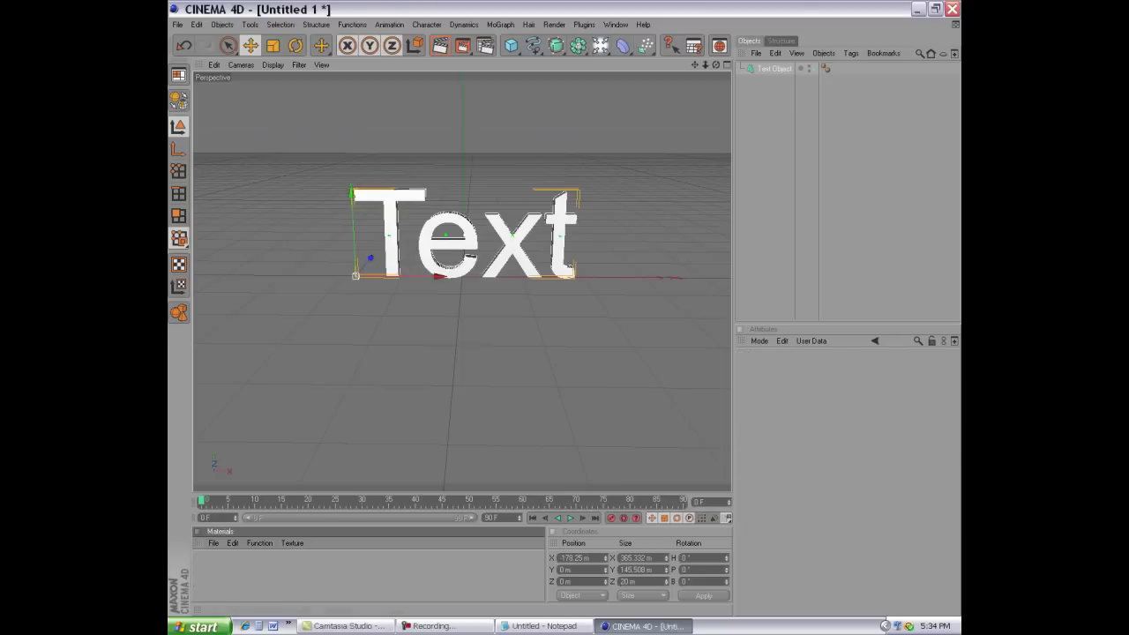
- Create a Nukei material and set its Diffuse colour to a pinkish red (249, 134, 134)
left_click(214, 542)
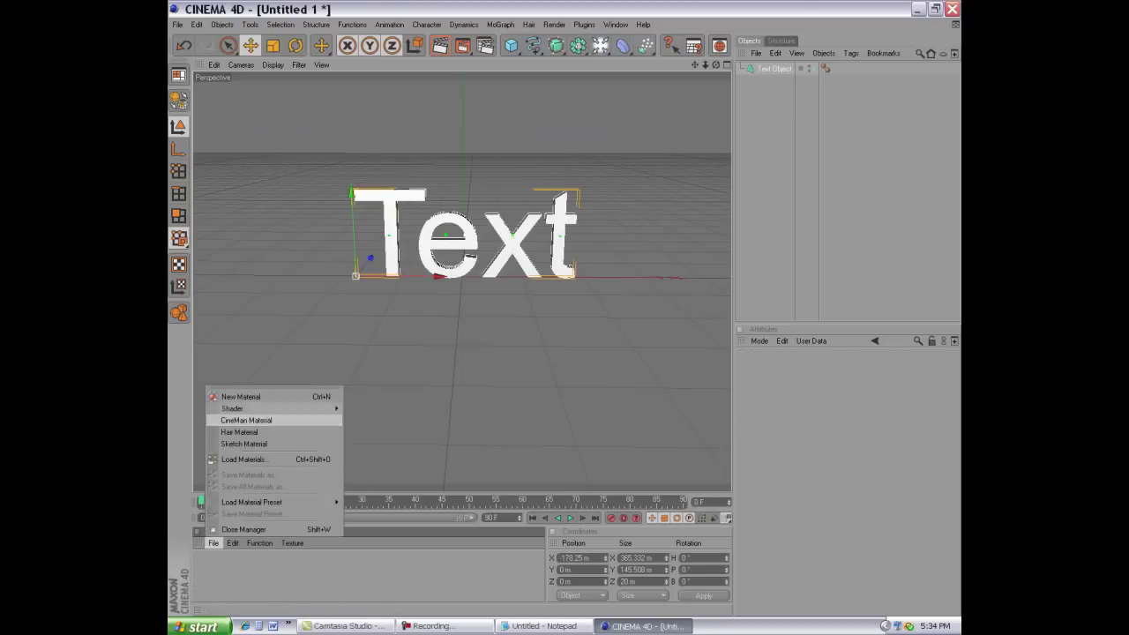
left_click(366, 468)
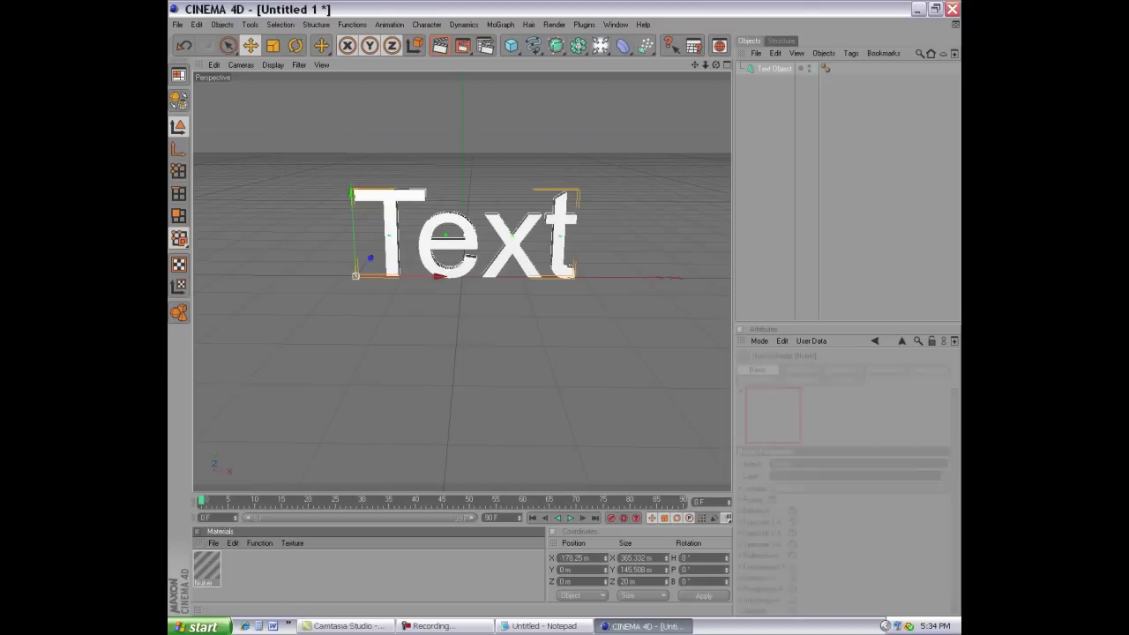
double_click(206, 564)
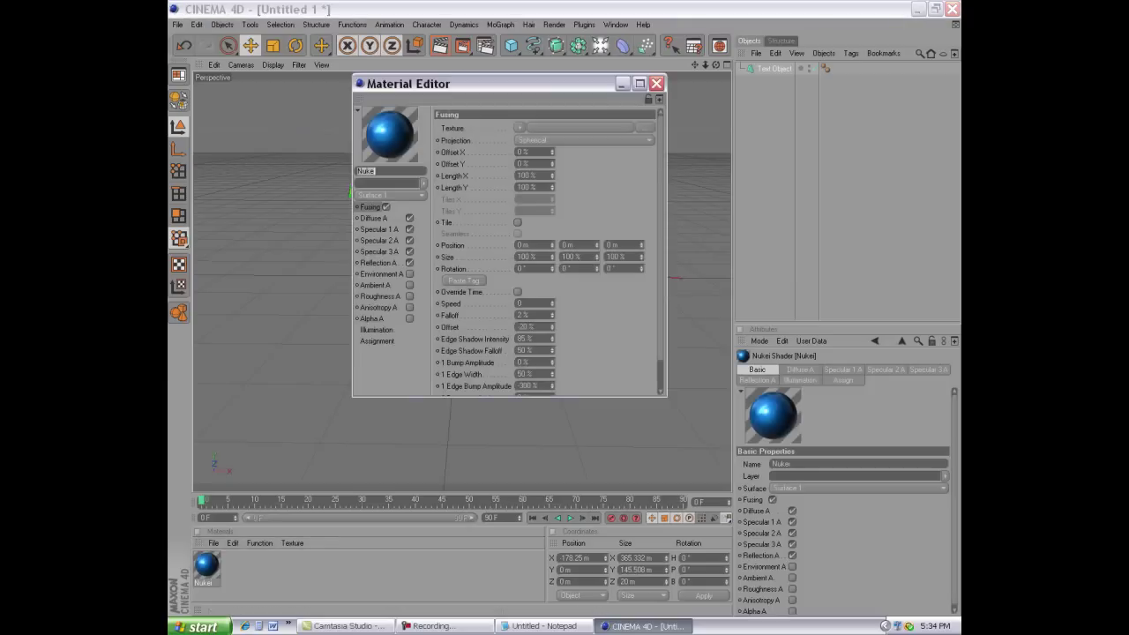
left_click(373, 218)
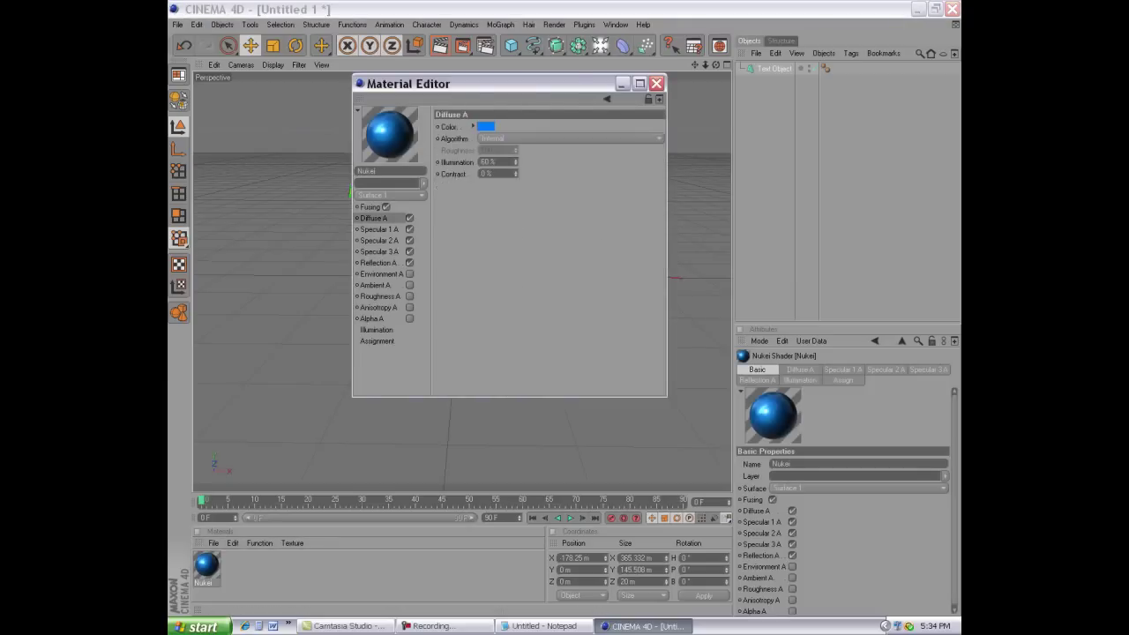
left_click(486, 126)
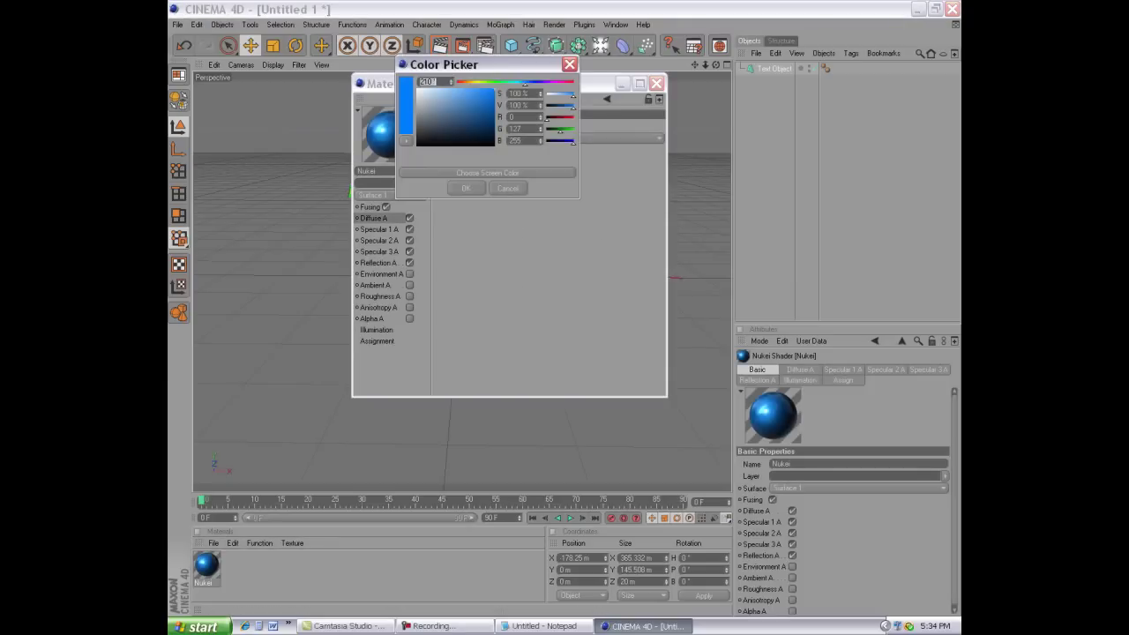
left_click_drag(525, 82, 554, 82)
left_click_drag(559, 141, 547, 141)
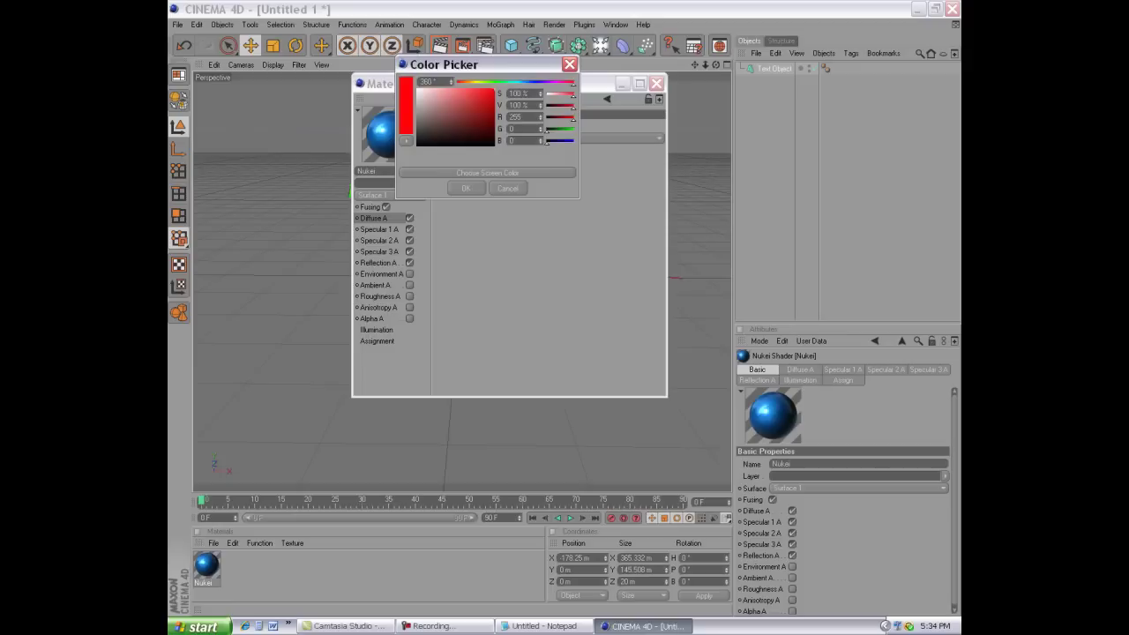
left_click_drag(468, 88, 477, 89)
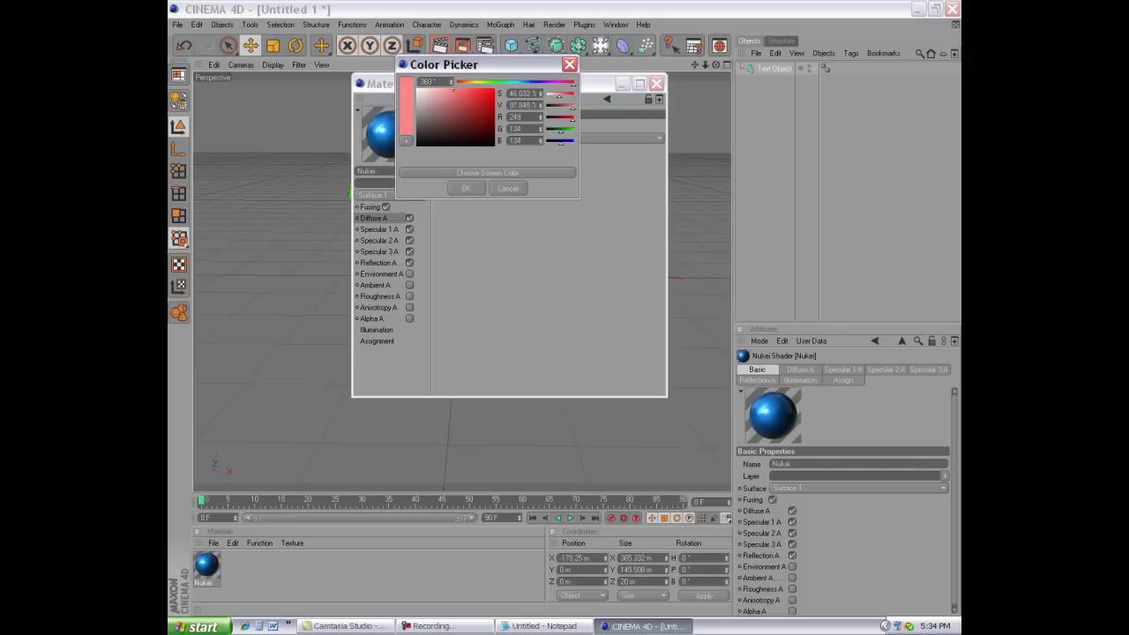
- Confirm the diffuse colour and set the Nukei Specular 3 colour to black (V 0)
left_click(466, 188)
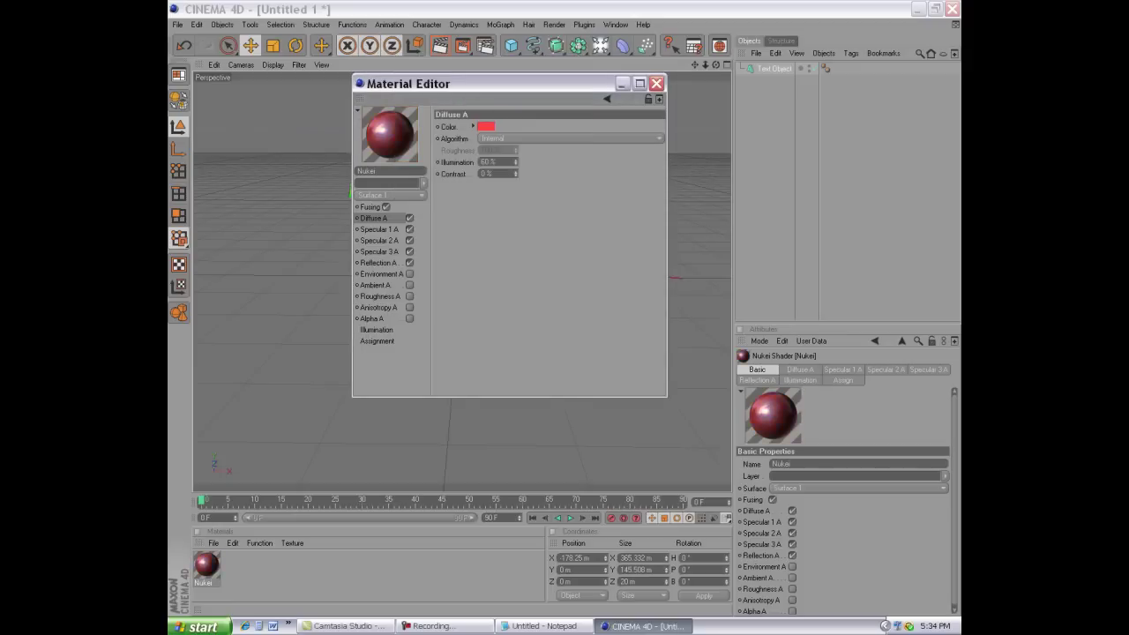
left_click(379, 262)
left_click(379, 252)
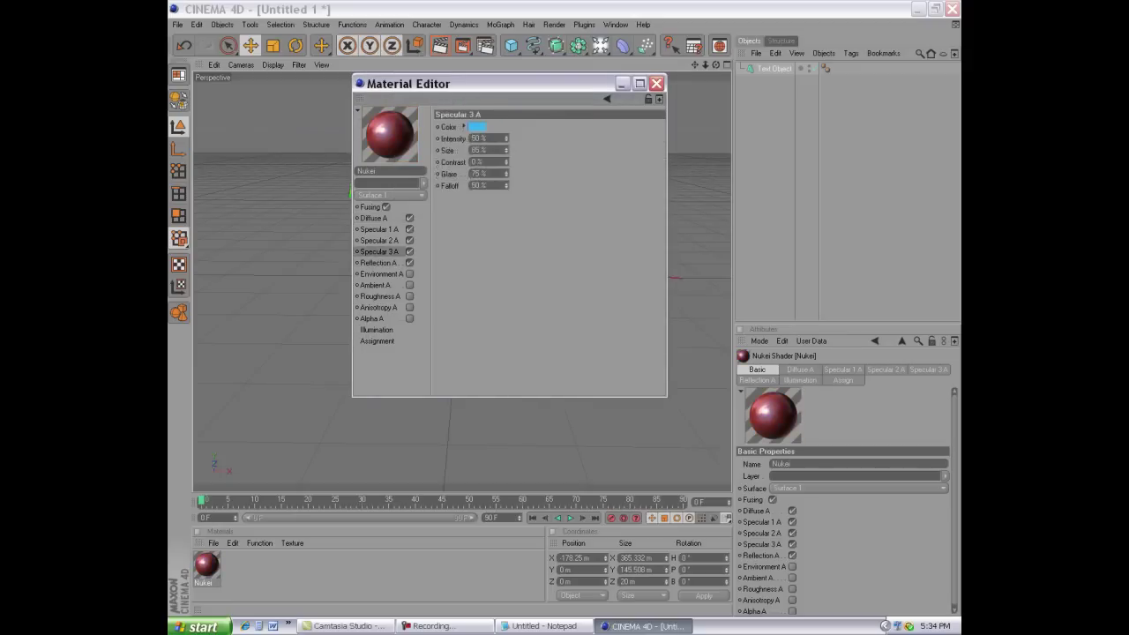
left_click(477, 126)
type("0")
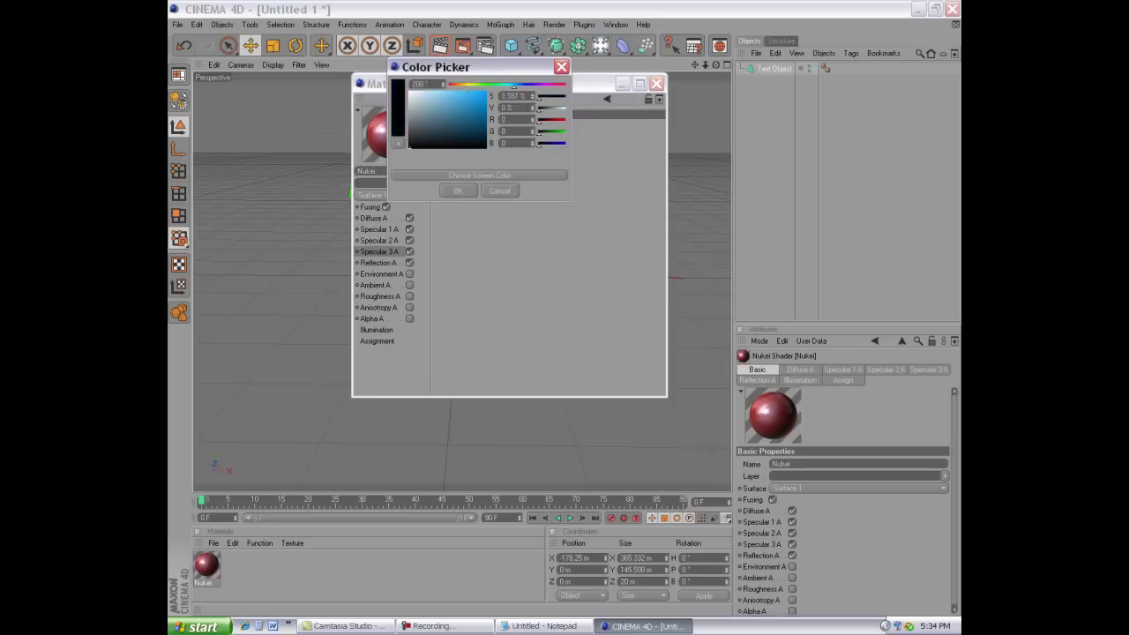
key("Return")
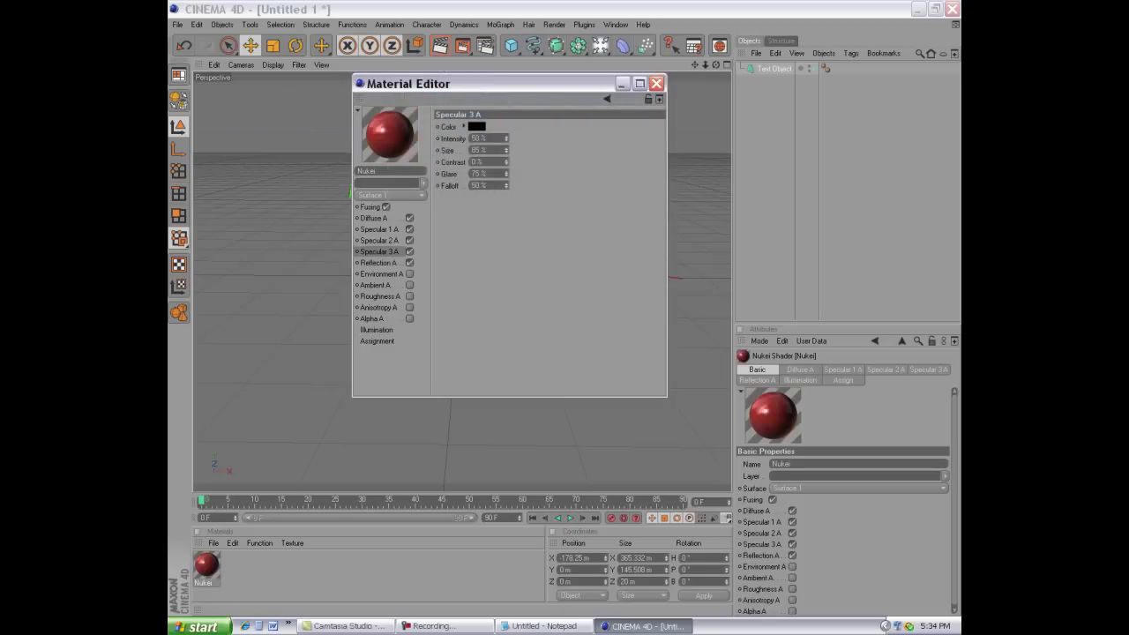
- Close the Material Editor and apply the Nukei material to the Text object
key("alt+F4")
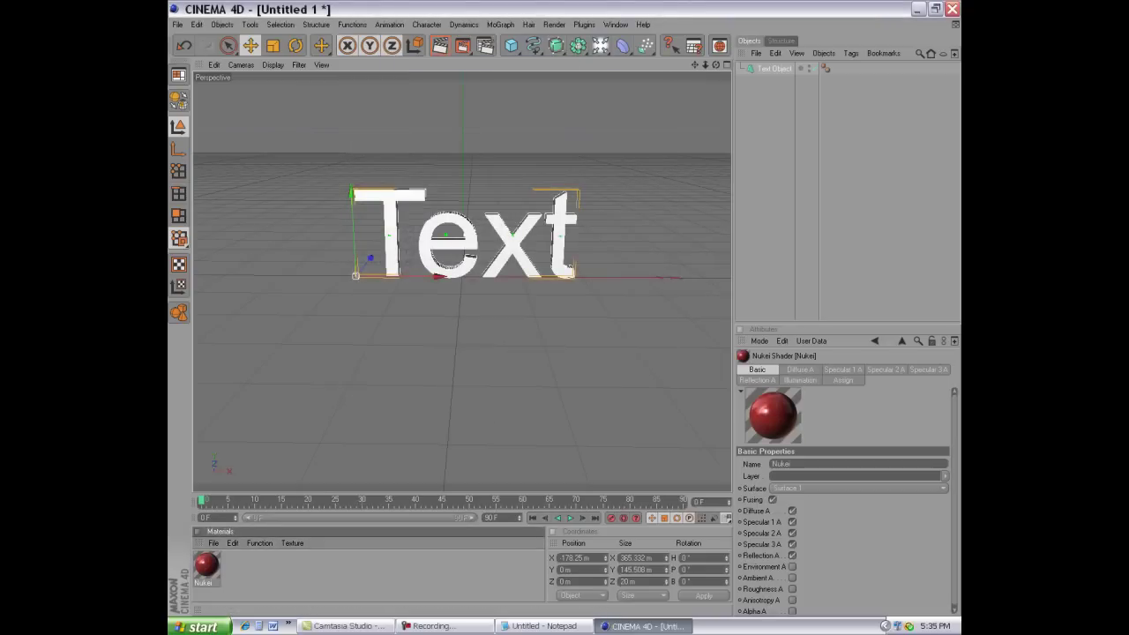
left_click_drag(206, 565, 768, 68)
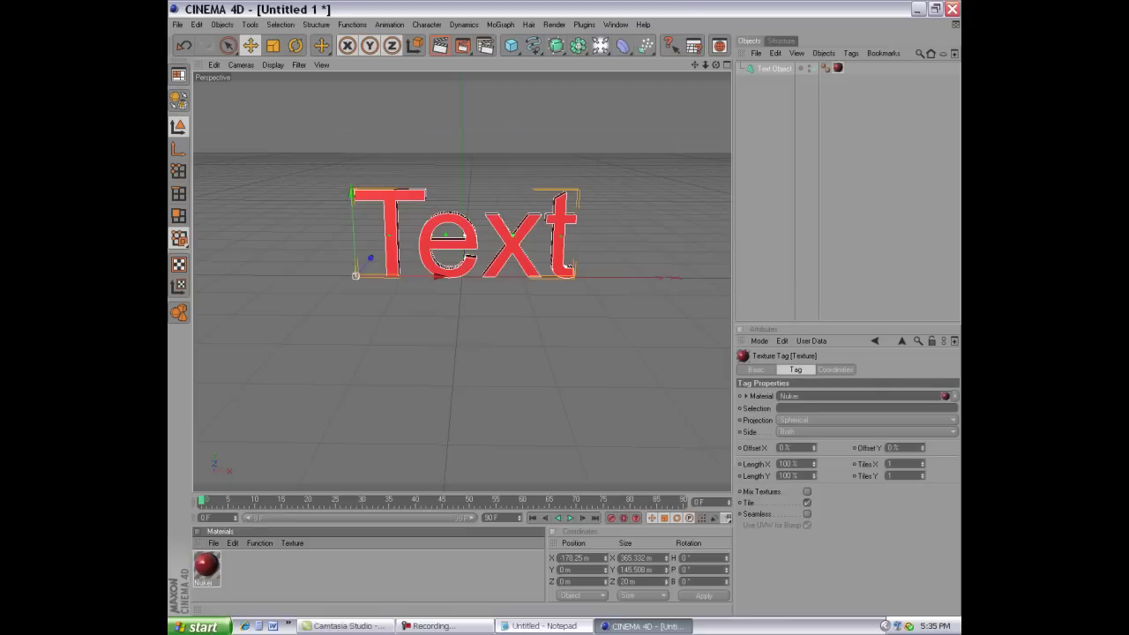
left_click(543, 626)
- Replace the note line with 'Then in the Objects copy the Text Object'
left_click_drag(464, 338, 303, 337)
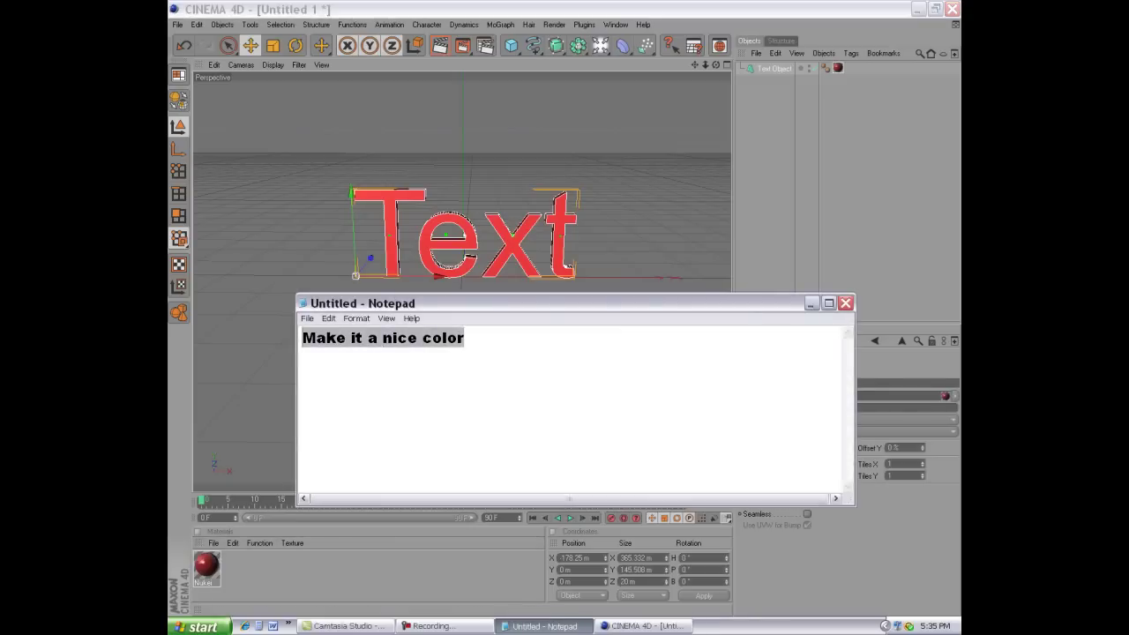
type("Then ")
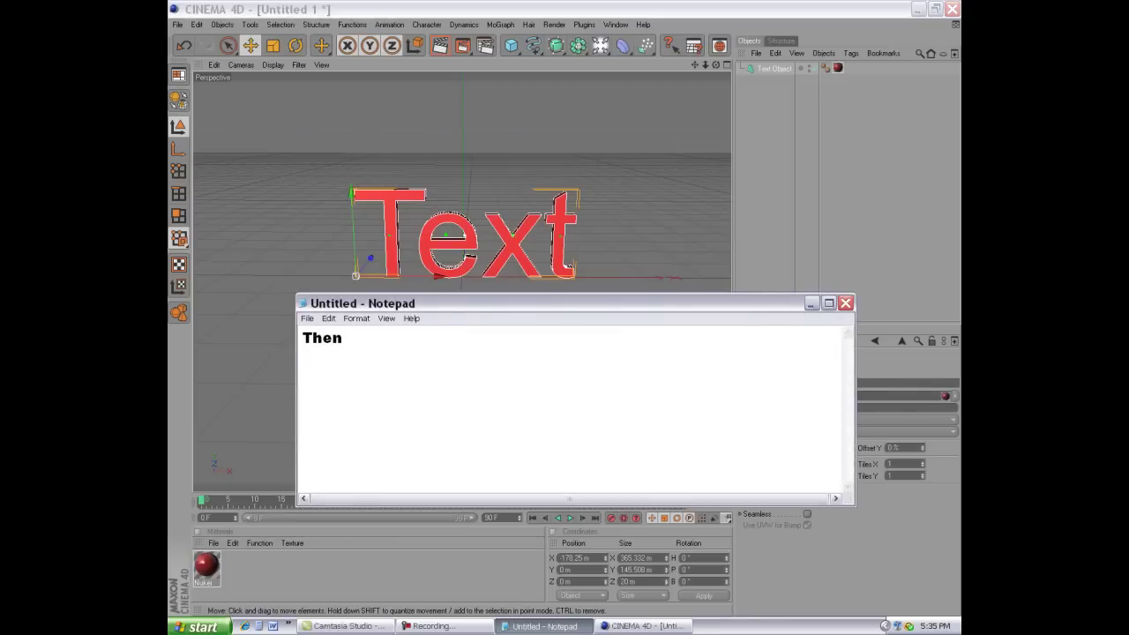
type("in the ")
type("Obje")
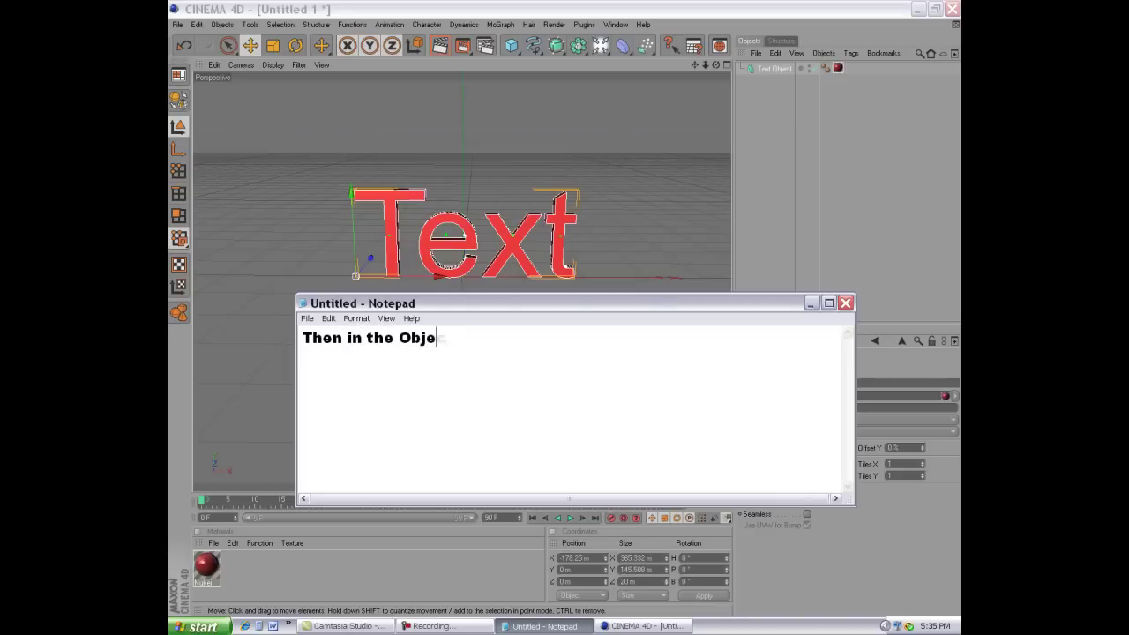
type("cts c")
type("opy")
type(" the ")
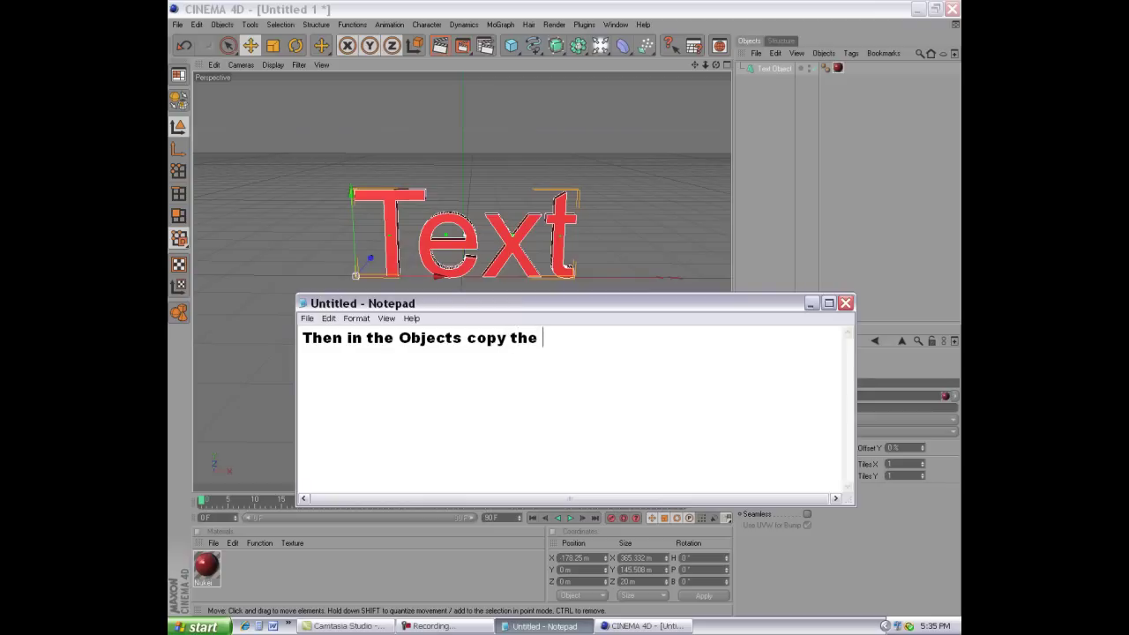
type("Text Ob")
type("ject")
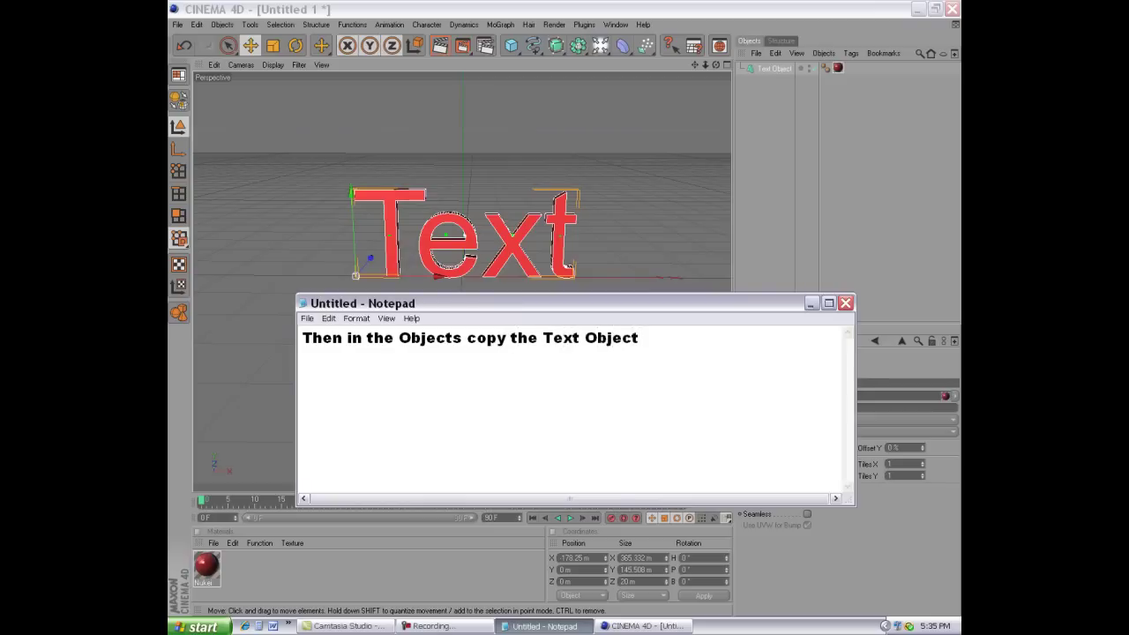
- Copy and paste the Text Object in the Object Manager, creating Text Object.1
left_click(812, 303)
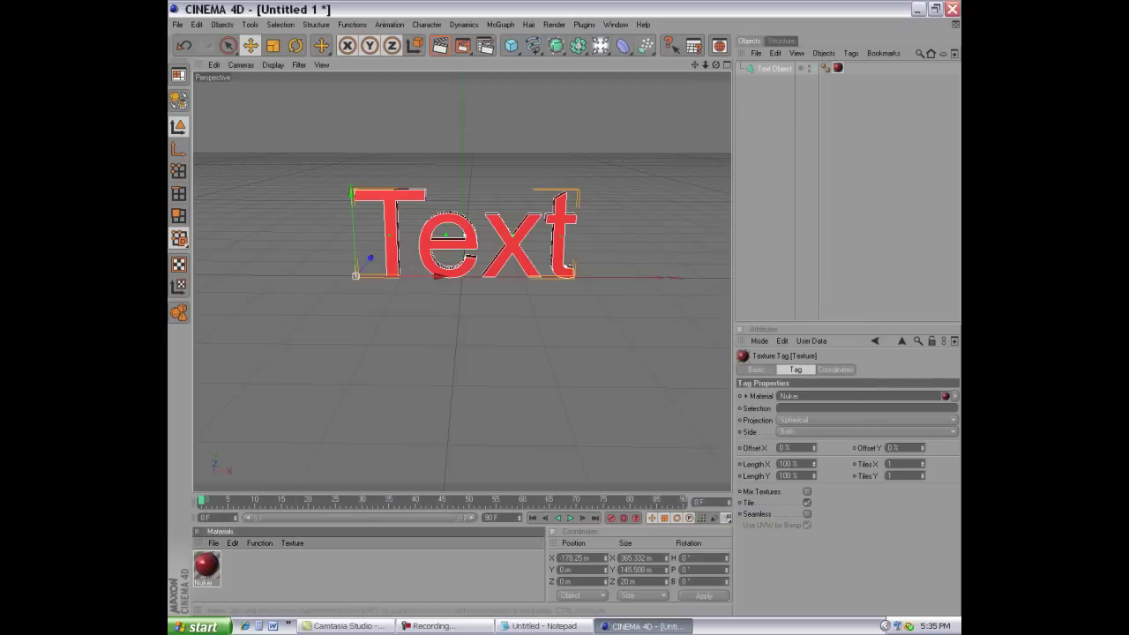
left_click(768, 68)
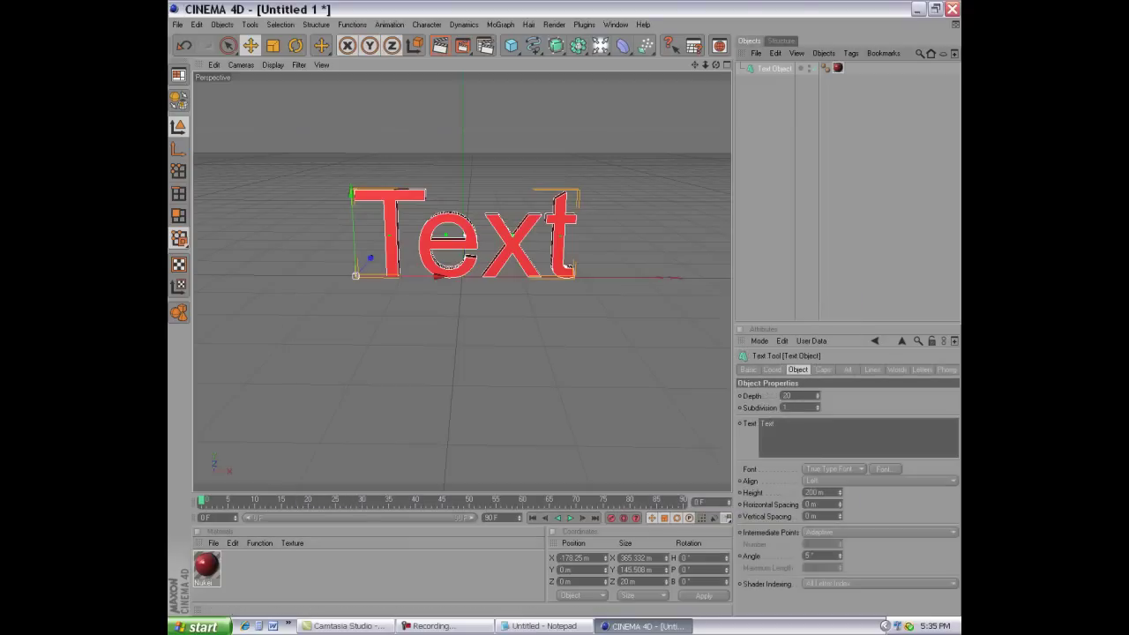
left_click(775, 53)
left_click(776, 53)
left_click(776, 53)
left_click(791, 122)
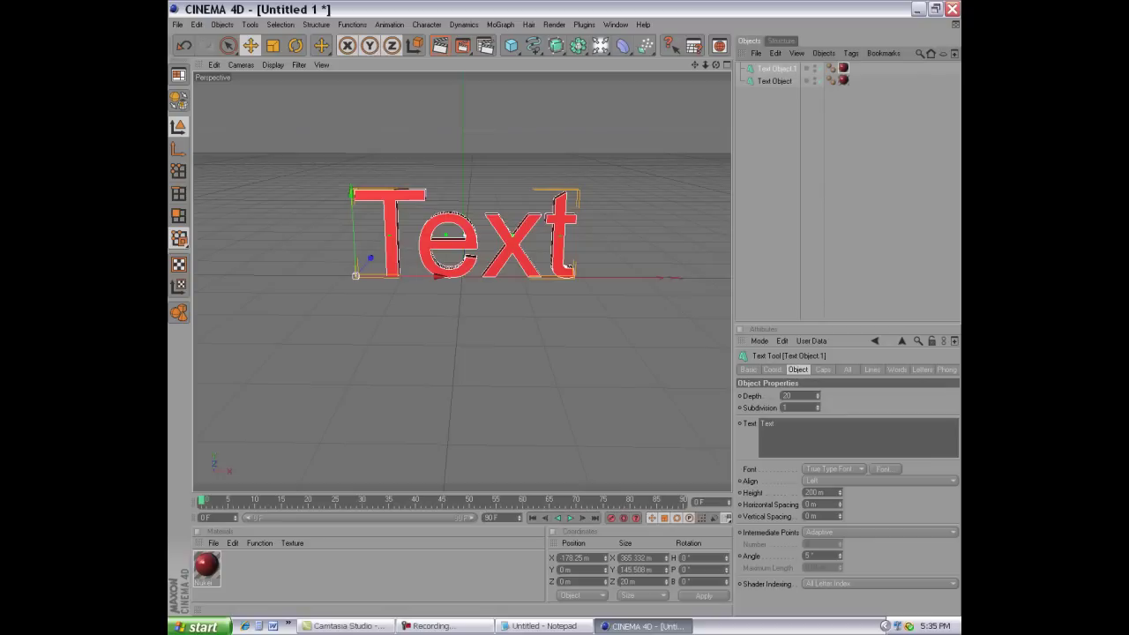
- Raise Text Object.1's extrusion Depth from 20 to about 80, then reselect the original Text Object
left_click_drag(818, 395, 818, 352)
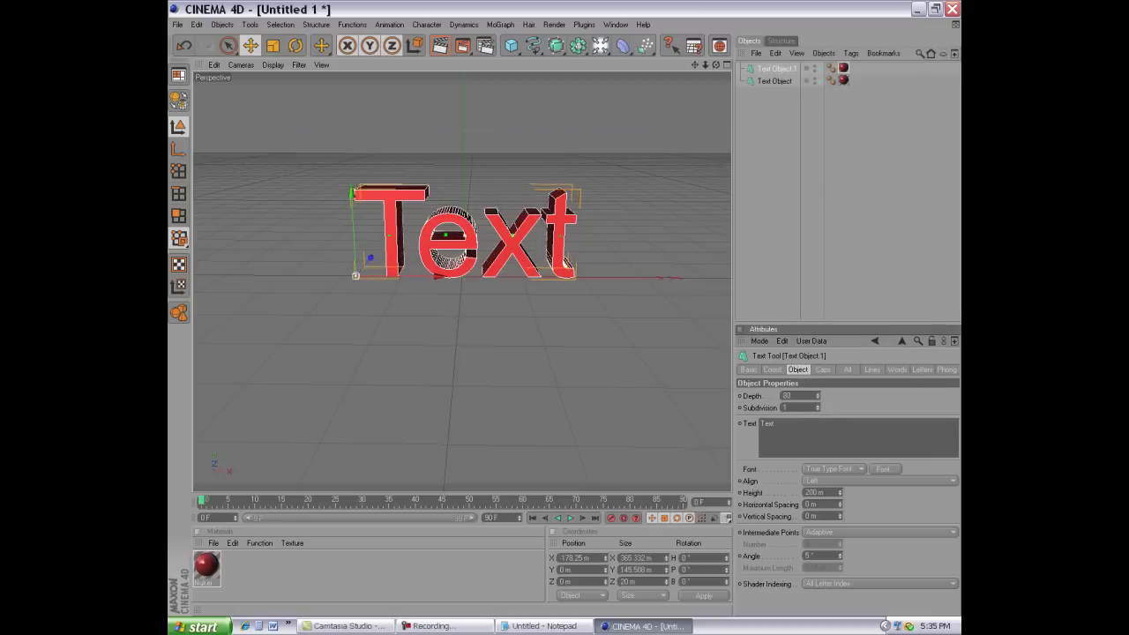
left_click_drag(818, 395, 817, 401)
left_click(774, 80)
left_click(540, 625)
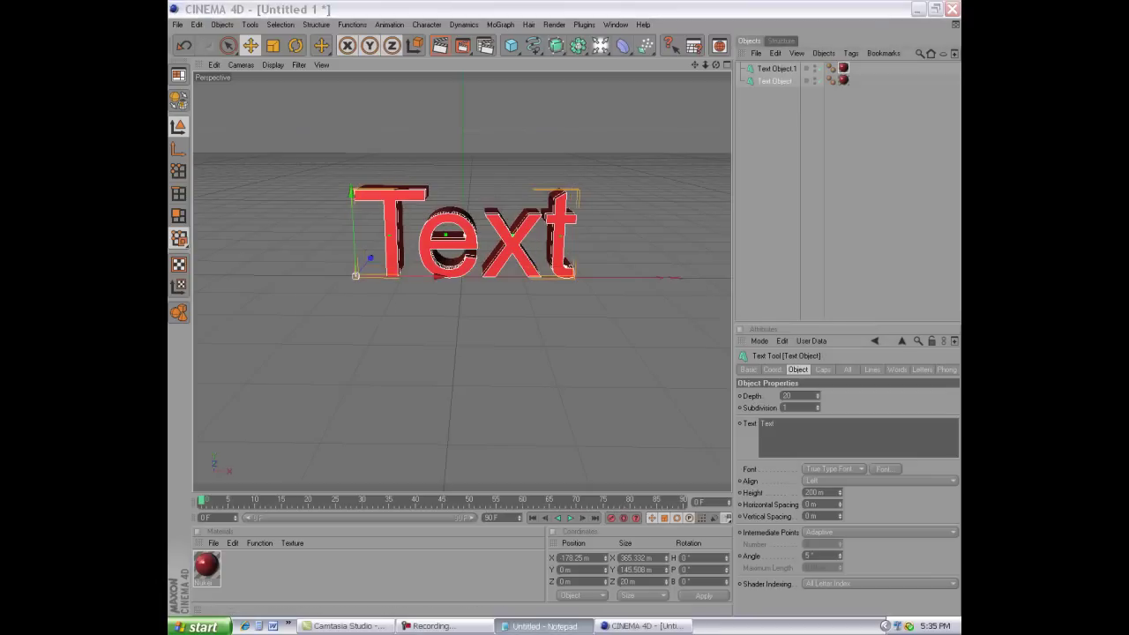
key("ctrl+a")
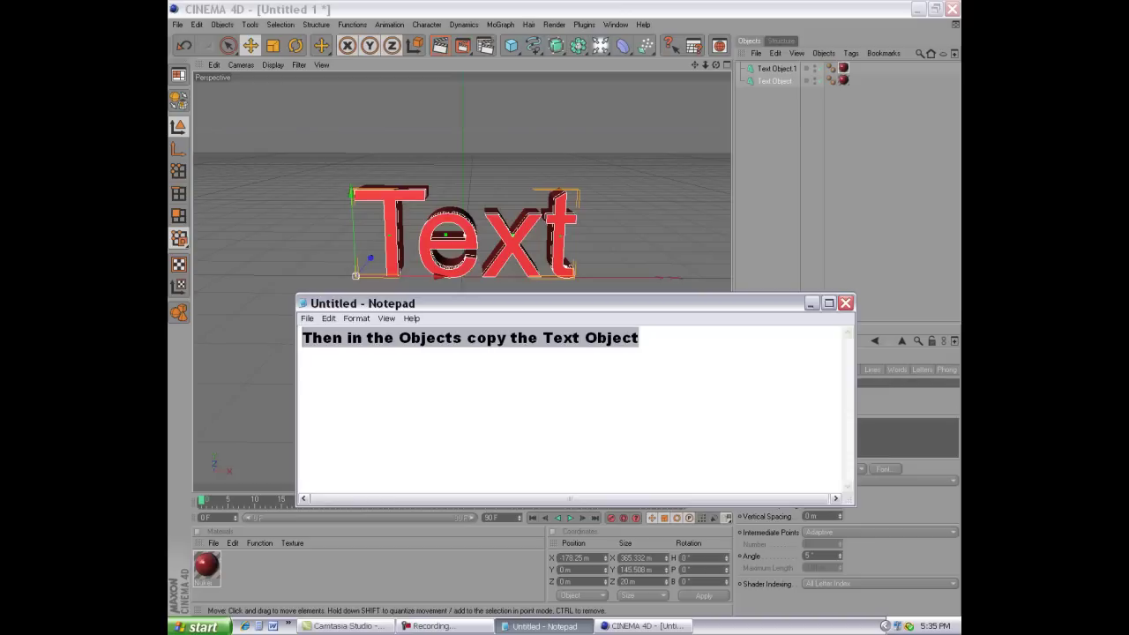
- Change the Notepad note to 'Follow anlong for now' and minimize Notepad
type("Follow ")
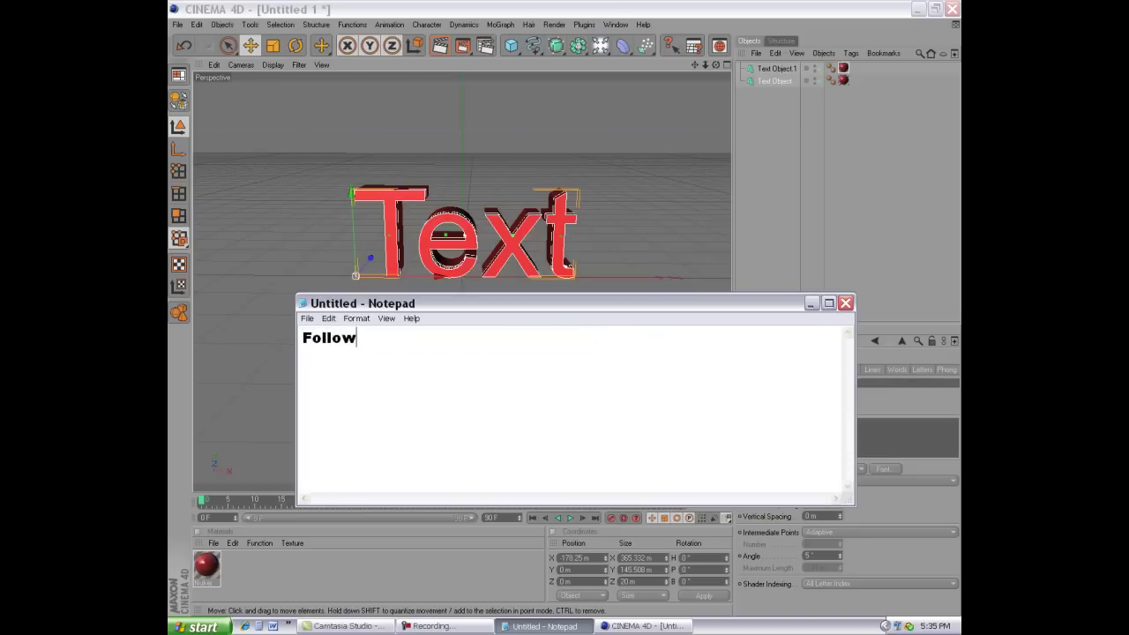
type("ang")
type("le")
key("BackSpace")
type("ong")
key("BackSpace")
key("BackSpace")
key("BackSpace")
key("BackSpace")
key("BackSpace")
type("long ")
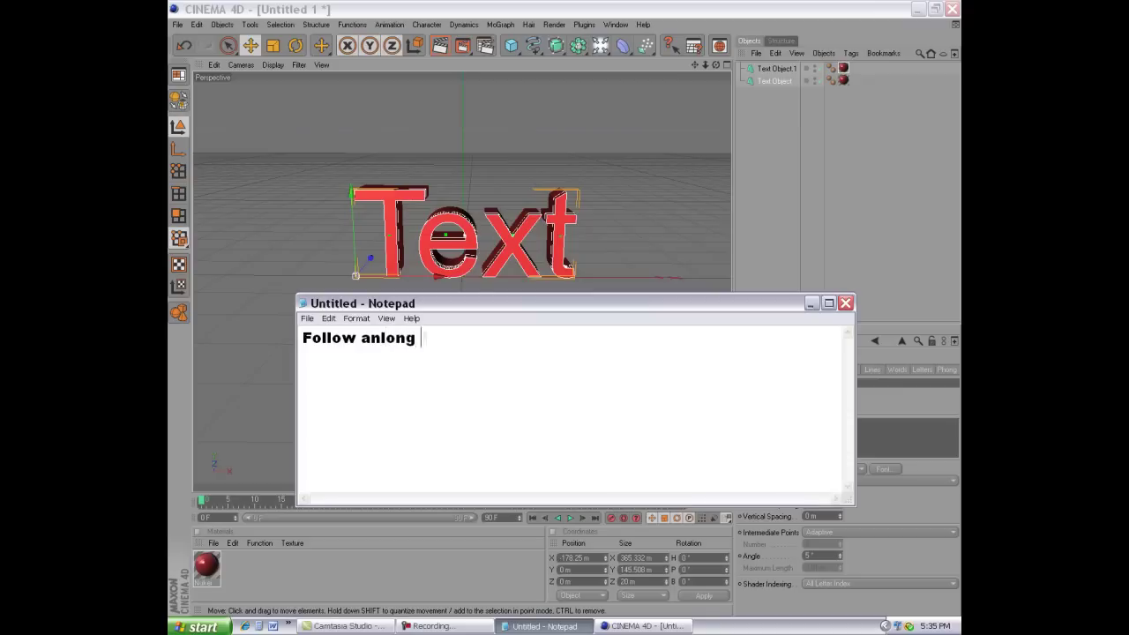
type("fr")
key("BackSpace")
type("or n")
type("ow")
left_click(812, 303)
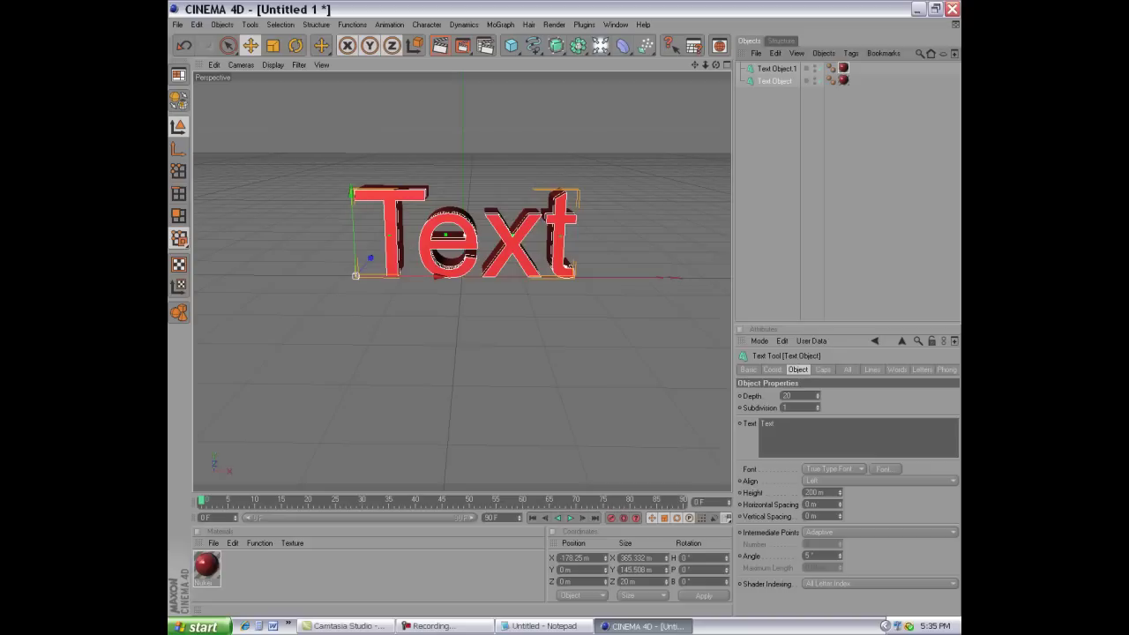
- Set the original Text Object's depth to 40 and slide it along the axis
left_click(776, 68)
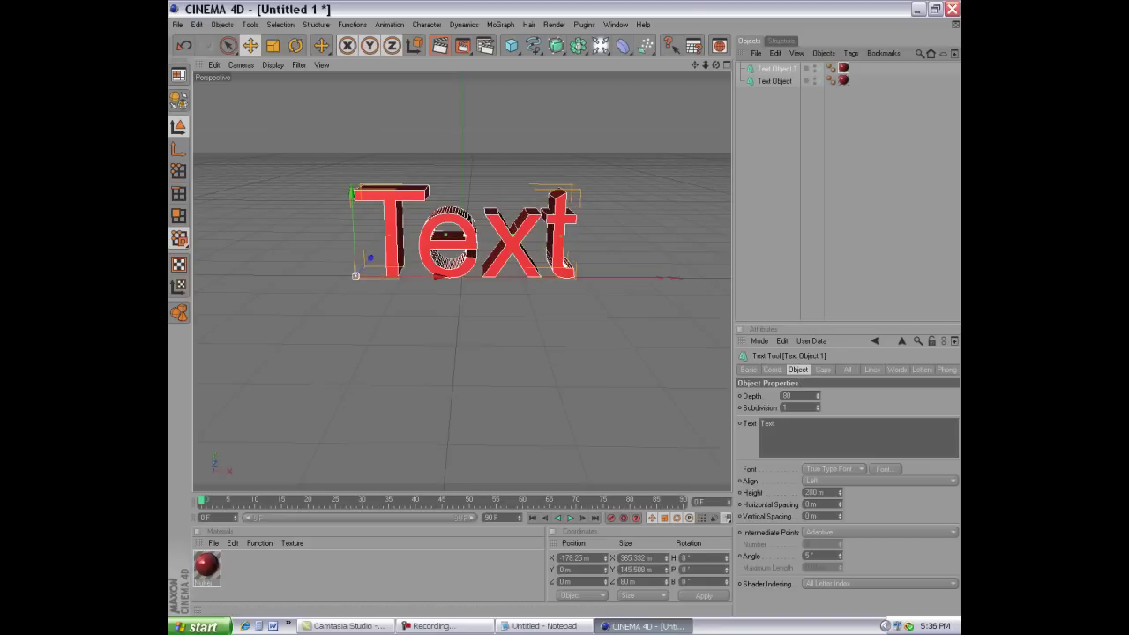
left_click(774, 80)
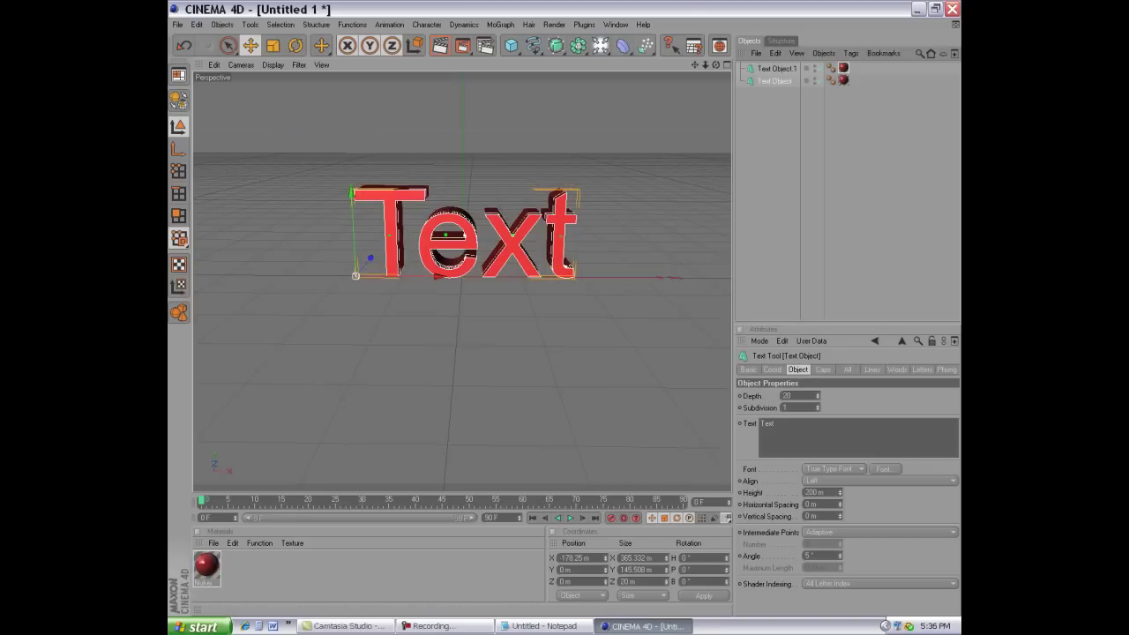
type("40")
key("Return")
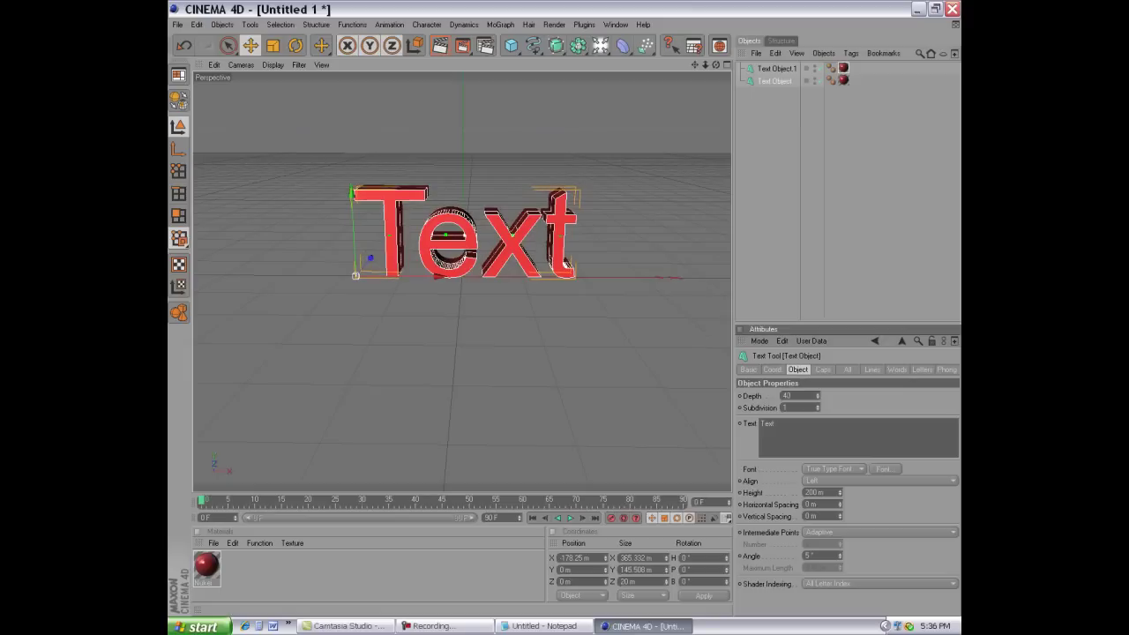
type("42")
key("Return")
key("ctrl+z")
left_click_drag(459, 353, 362, 353, "alt")
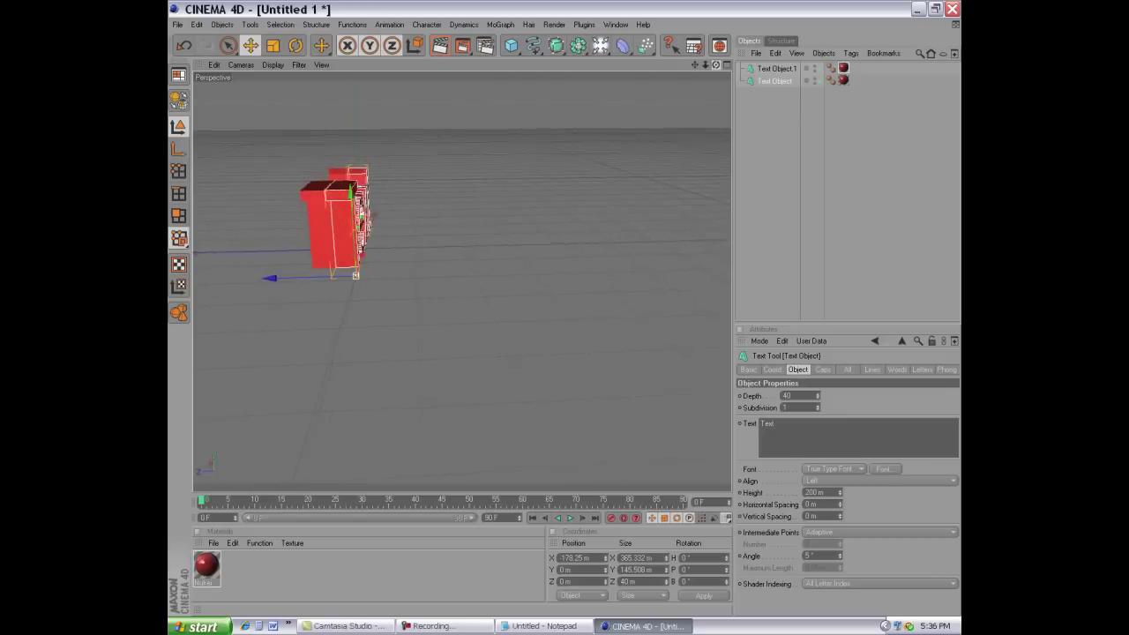
mouse_move(355, 276)
left_mouse_down()
mouse_move(342, 276)
mouse_move(494, 265)
mouse_move(494, 280)
left_mouse_up()
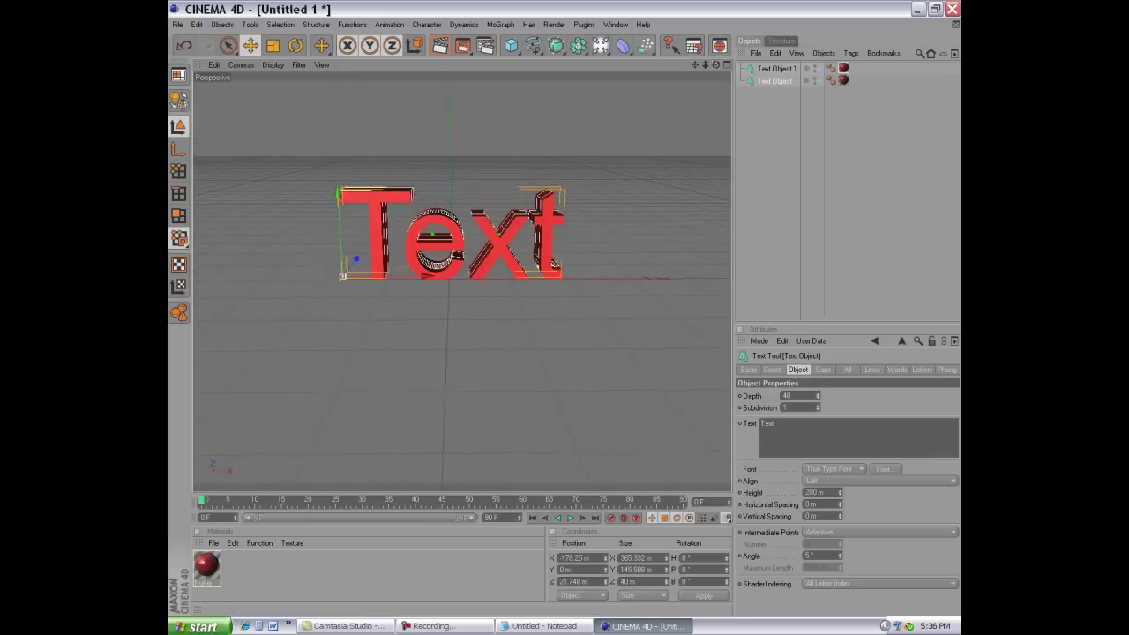
- Set both Text Object and Text Object.1 to the Arial Black font
left_click(883, 469)
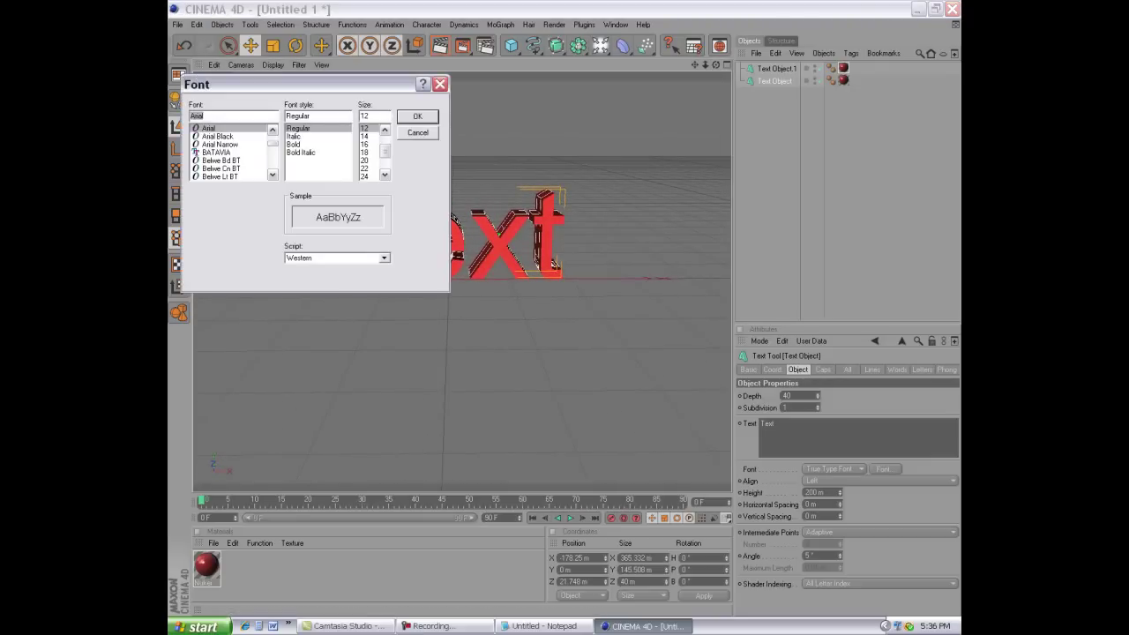
left_click(217, 136)
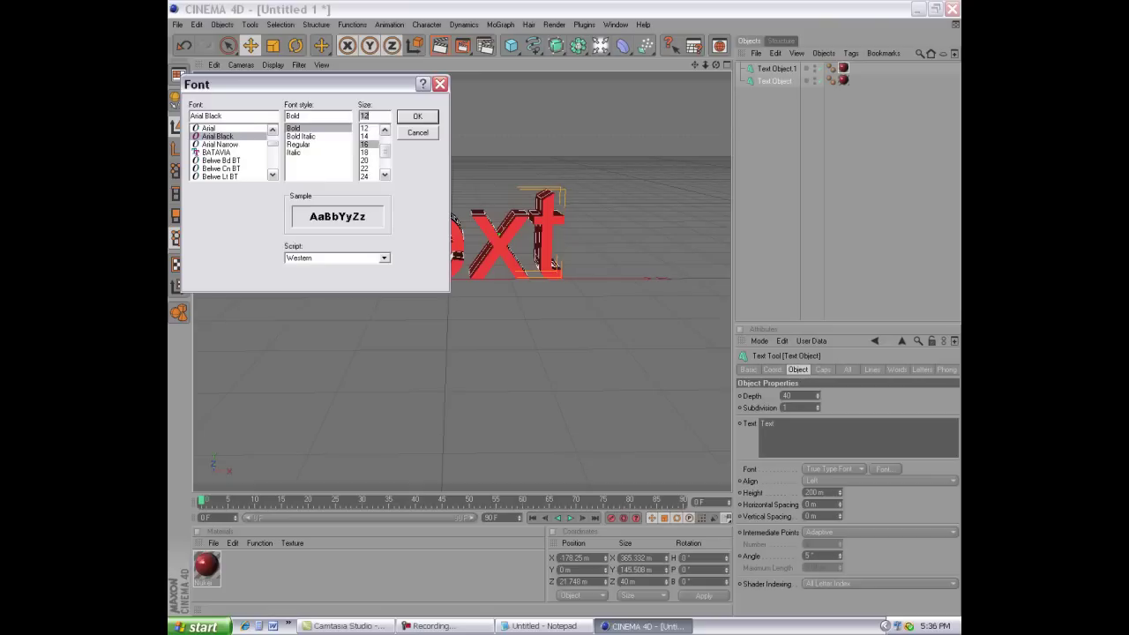
key("Return")
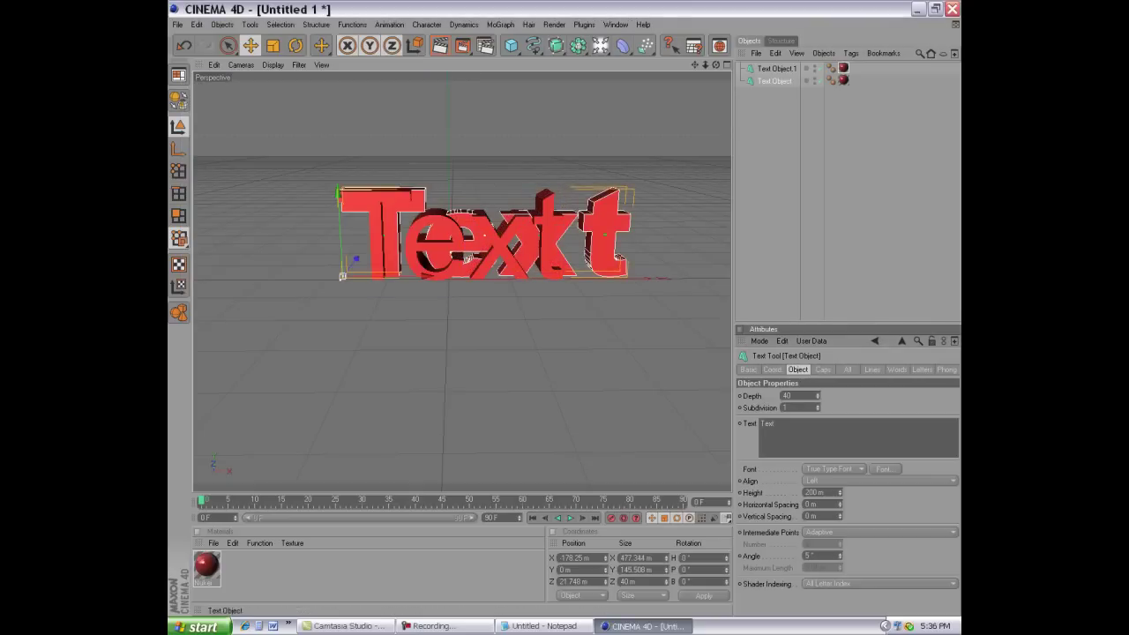
left_click(776, 68)
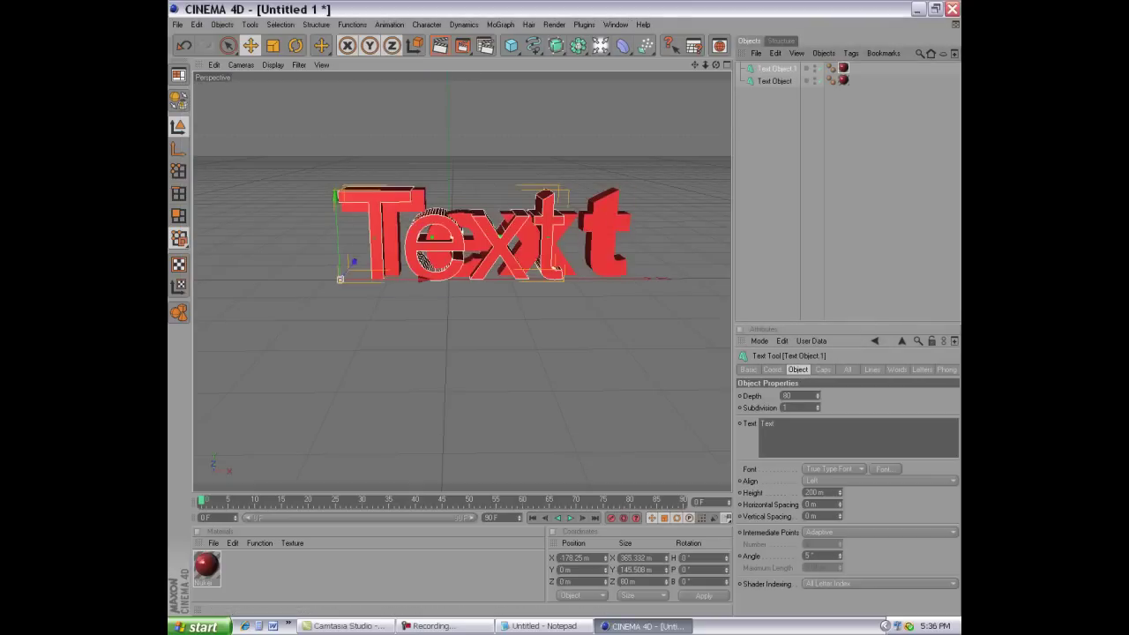
left_click(883, 469)
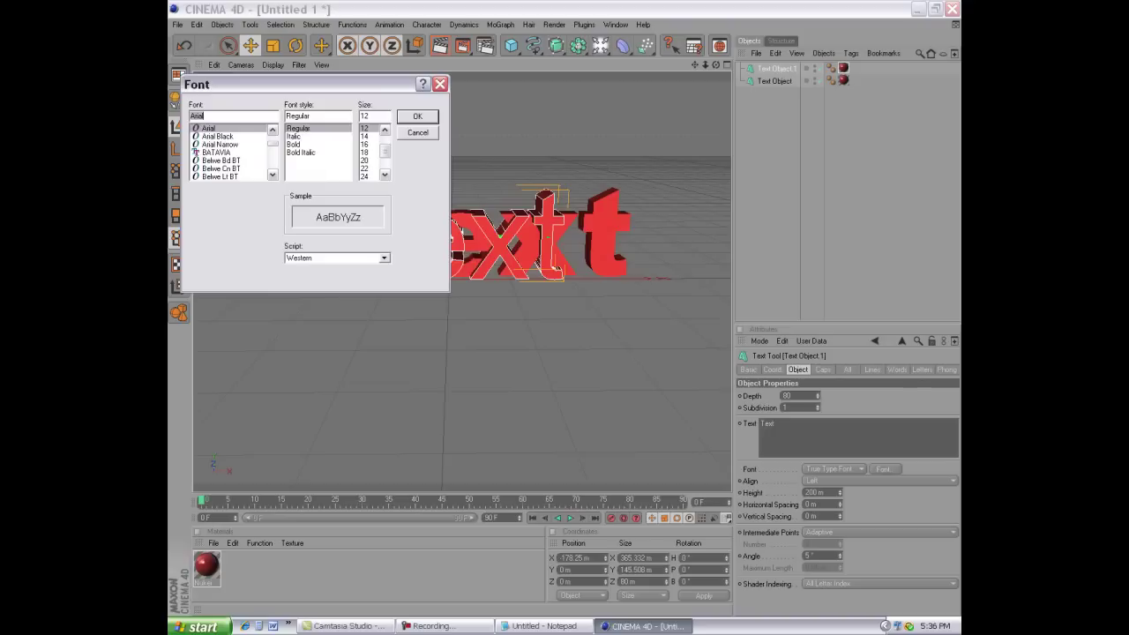
left_click(218, 135)
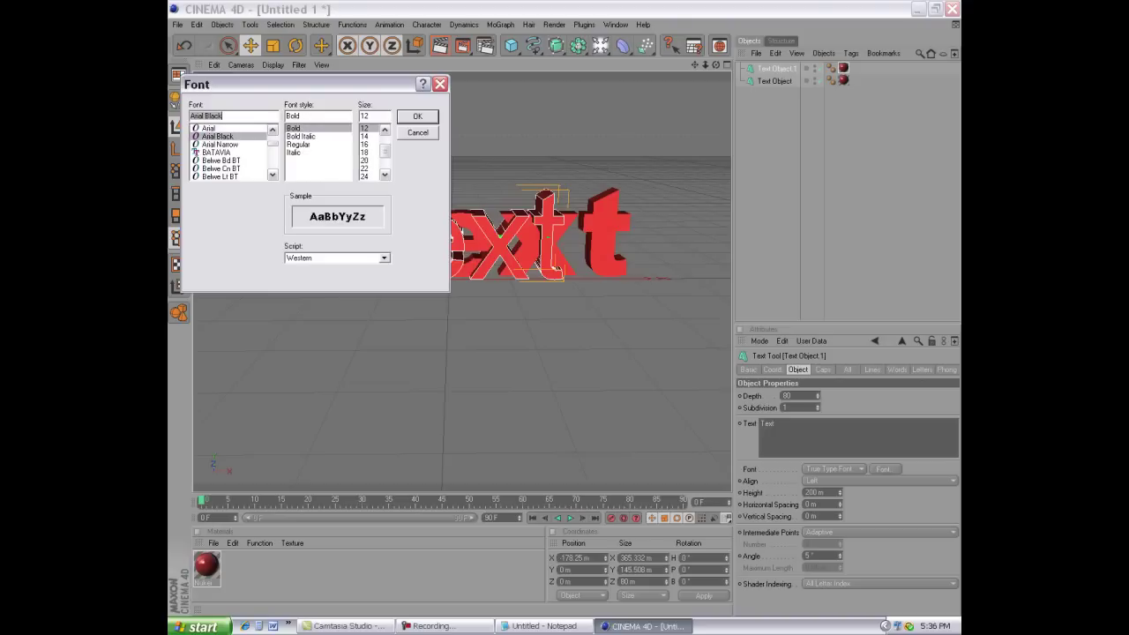
left_click(418, 115)
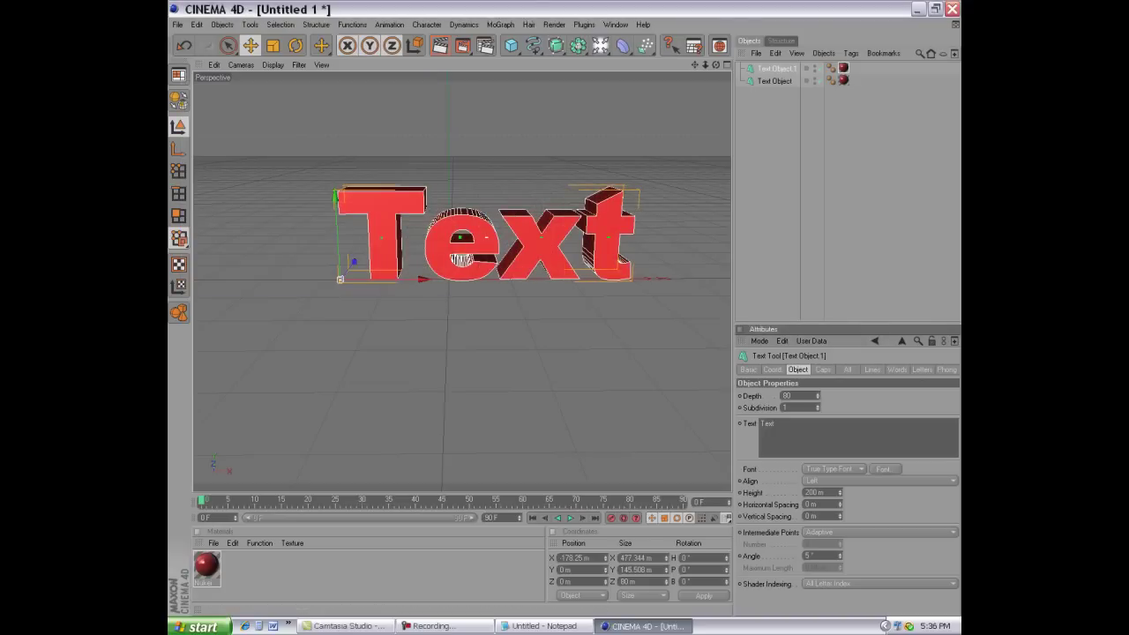
- Give Text Object Fillet Caps at start and end, each with 10 m radius
left_click(775, 80)
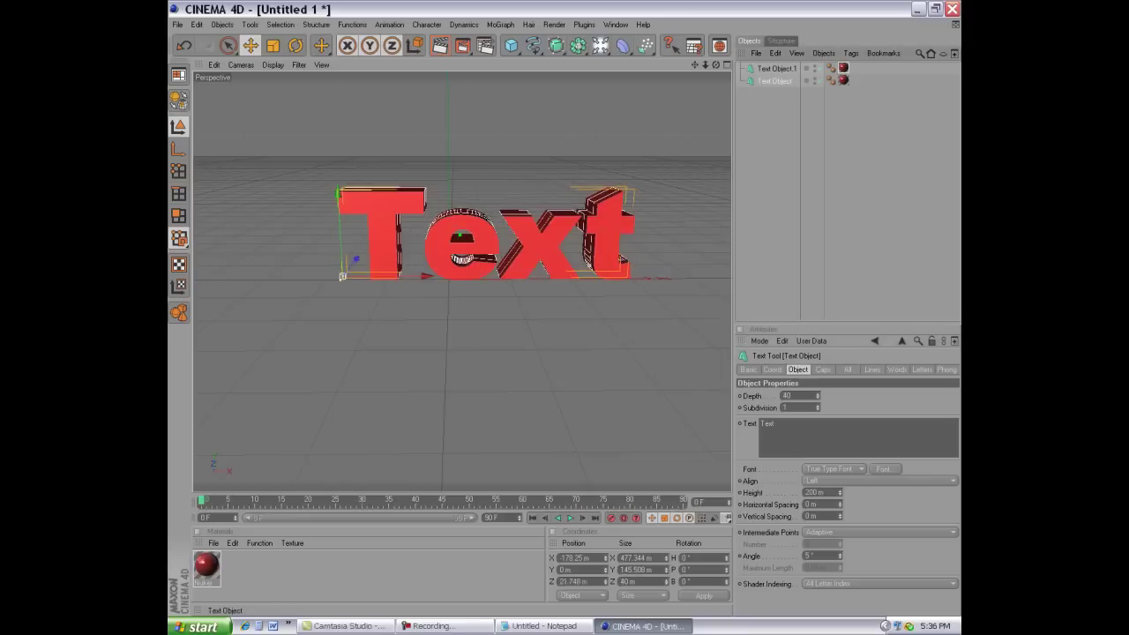
left_click(823, 369)
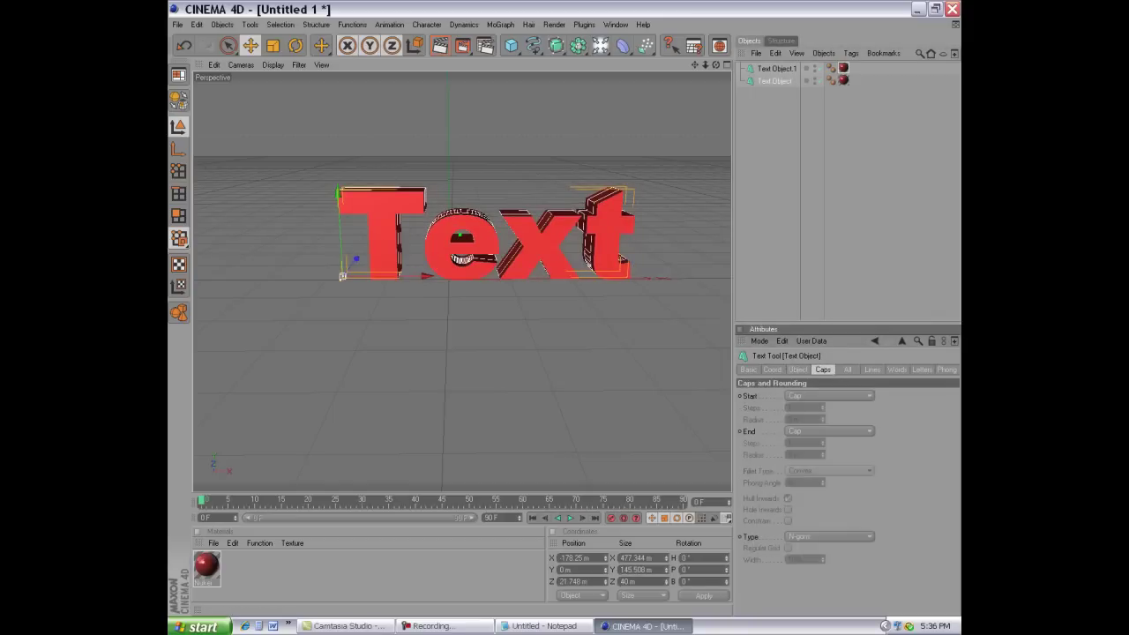
left_click(829, 395)
left_click(805, 443)
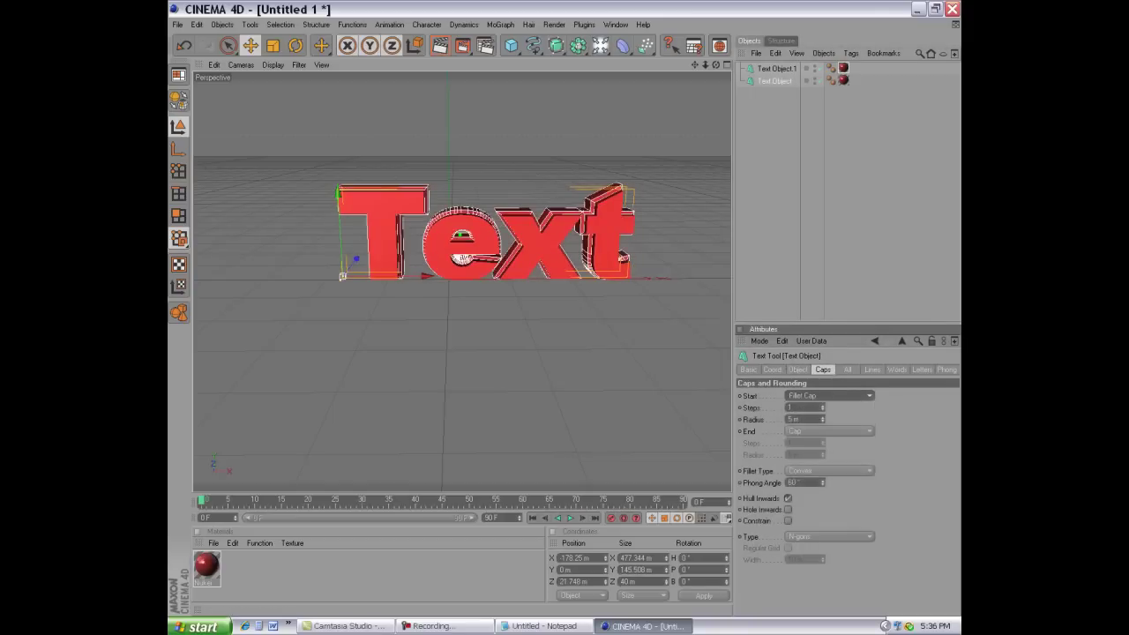
left_click(829, 430)
left_click(808, 479)
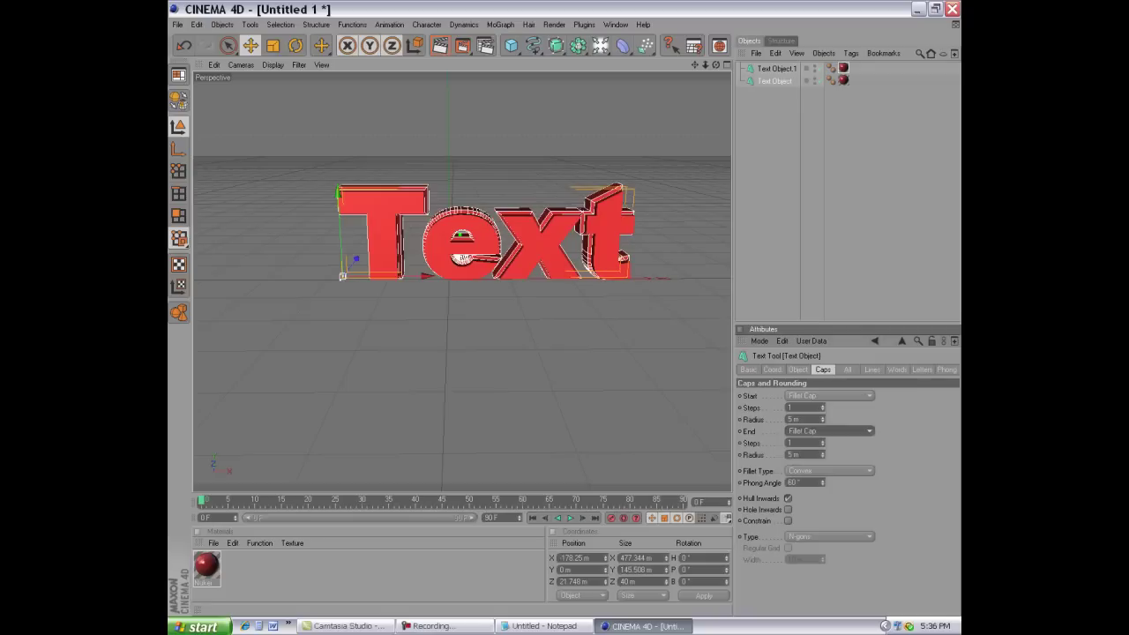
left_click_drag(822, 419, 822, 406)
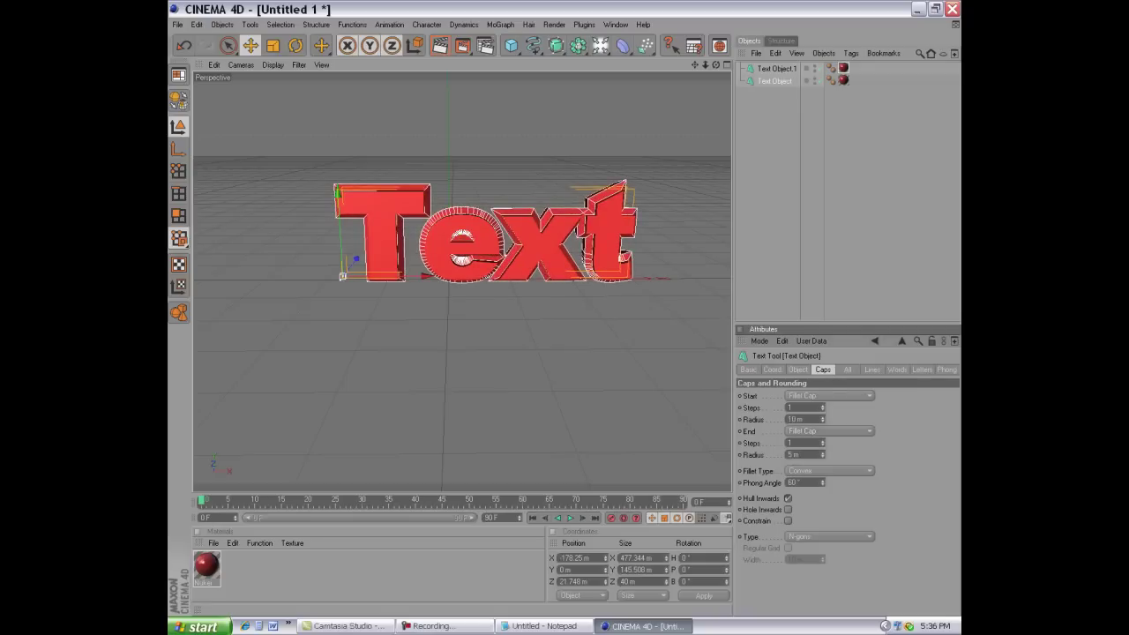
left_click_drag(822, 455, 822, 450)
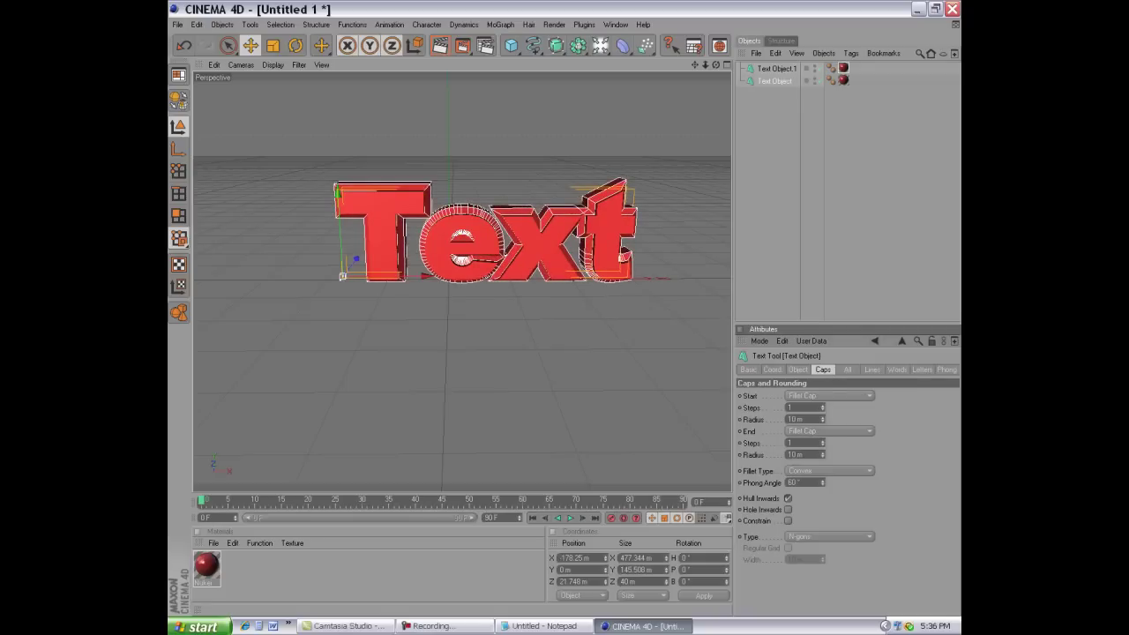
left_click(844, 80)
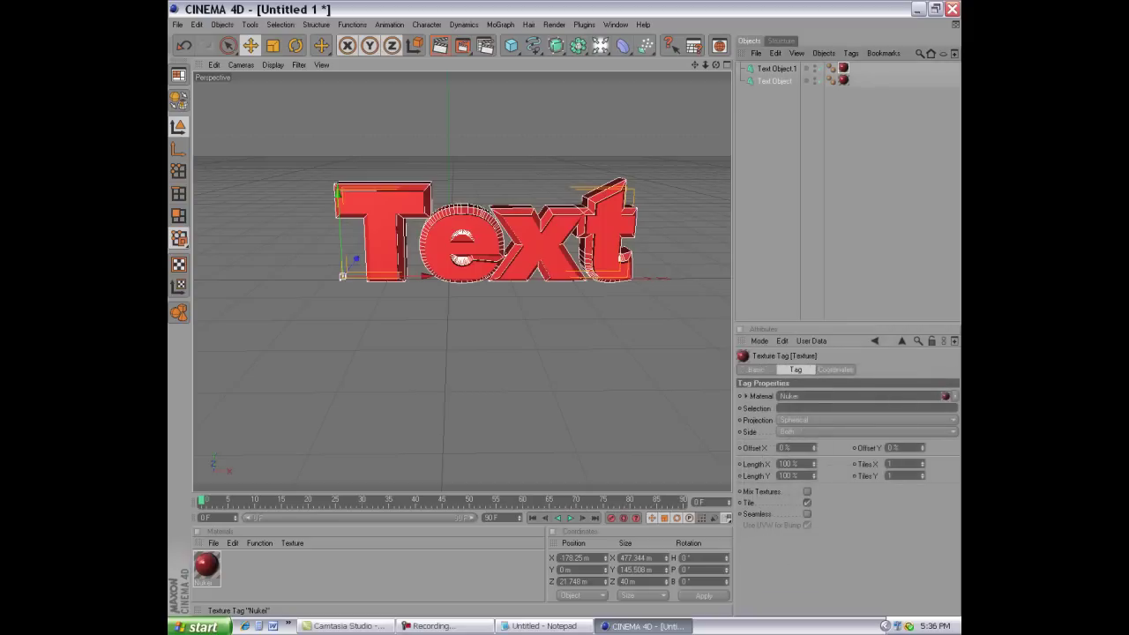
- Remove the red texture from Text Object.1 and create a new dark grey material
key("Delete")
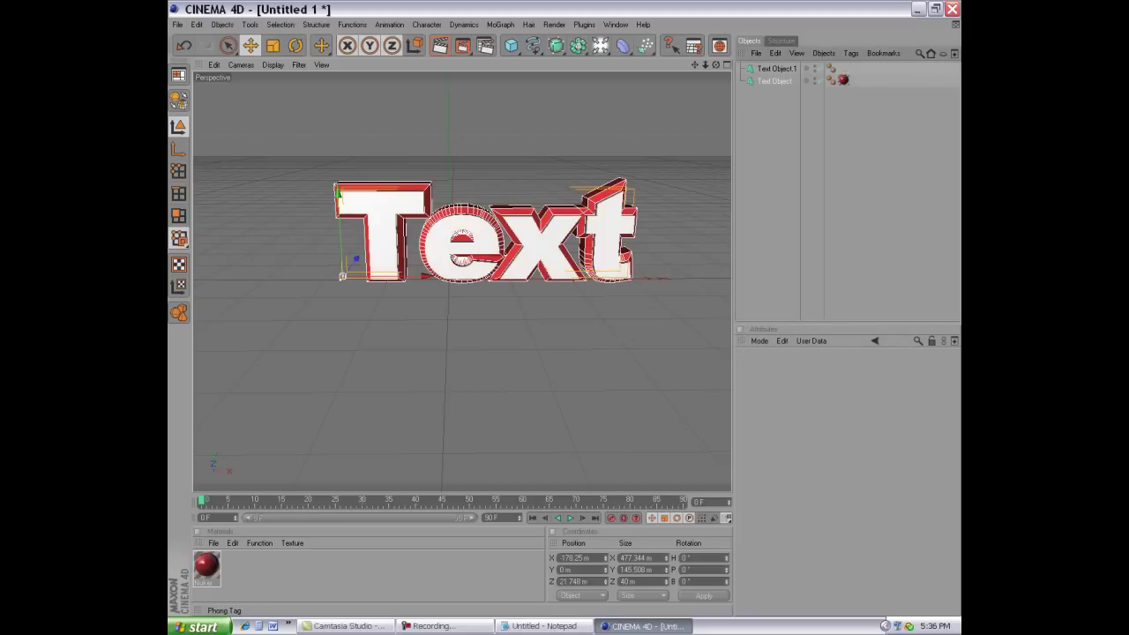
key("ctrl+n")
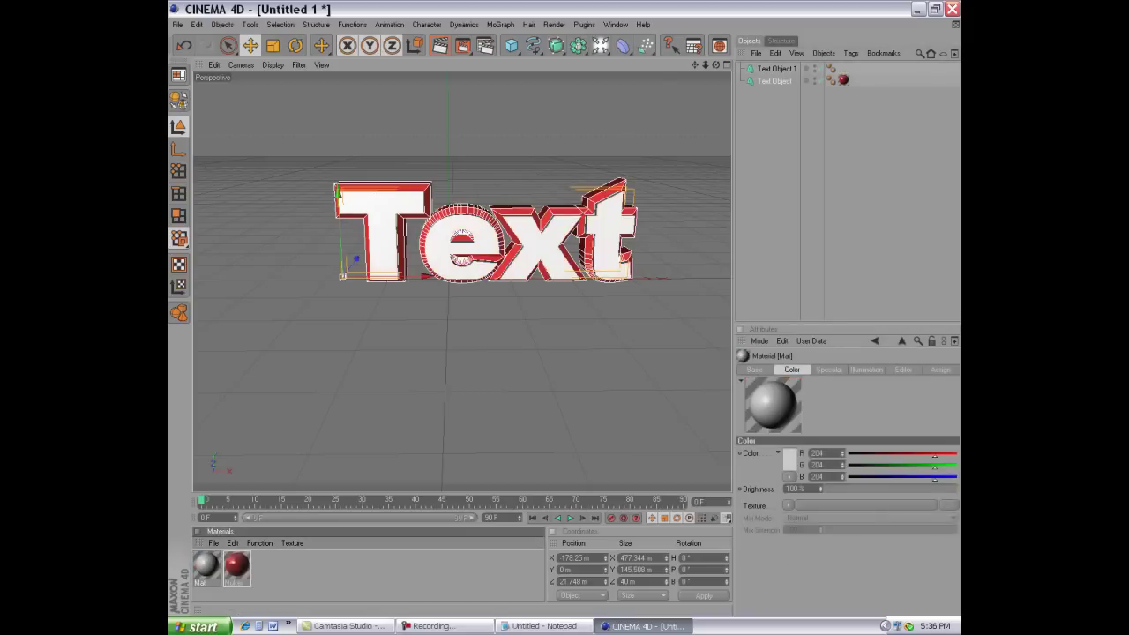
double_click(206, 564)
left_click(487, 133)
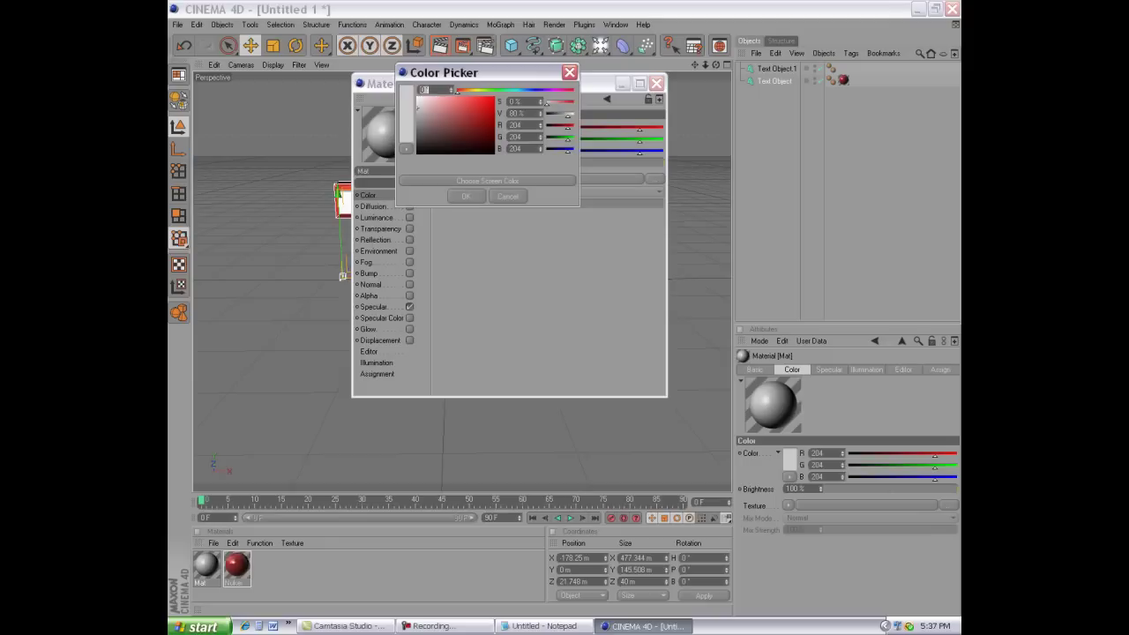
left_click_drag(417, 107, 416, 143)
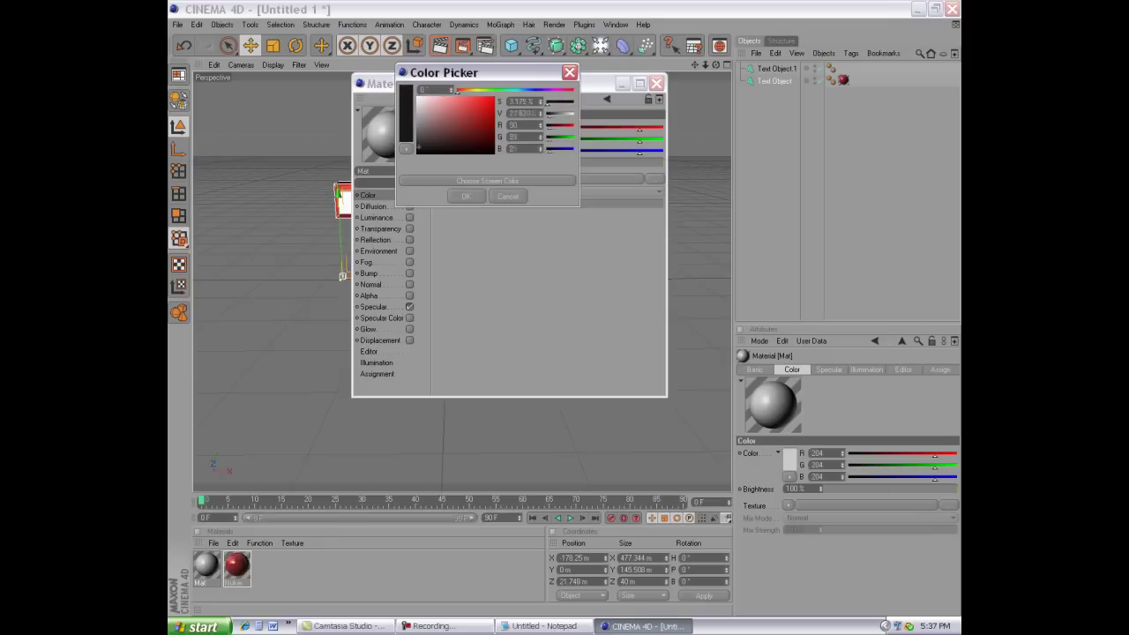
key("Return")
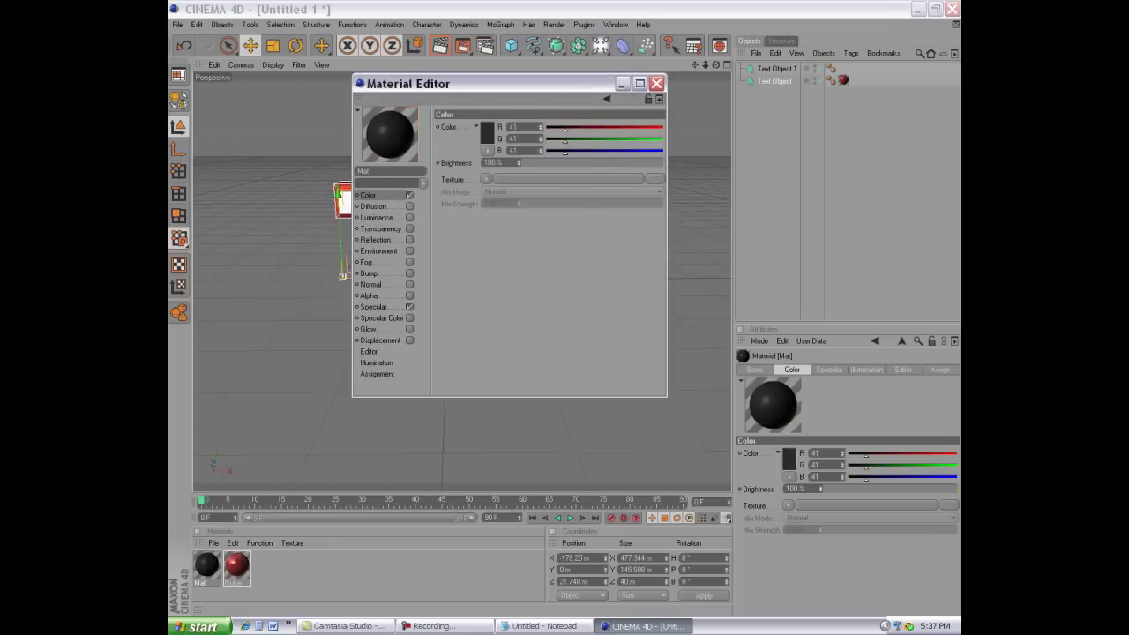
- Turn off the material's luminance, transparency and diffusion, and enable low reflection
left_click(377, 217)
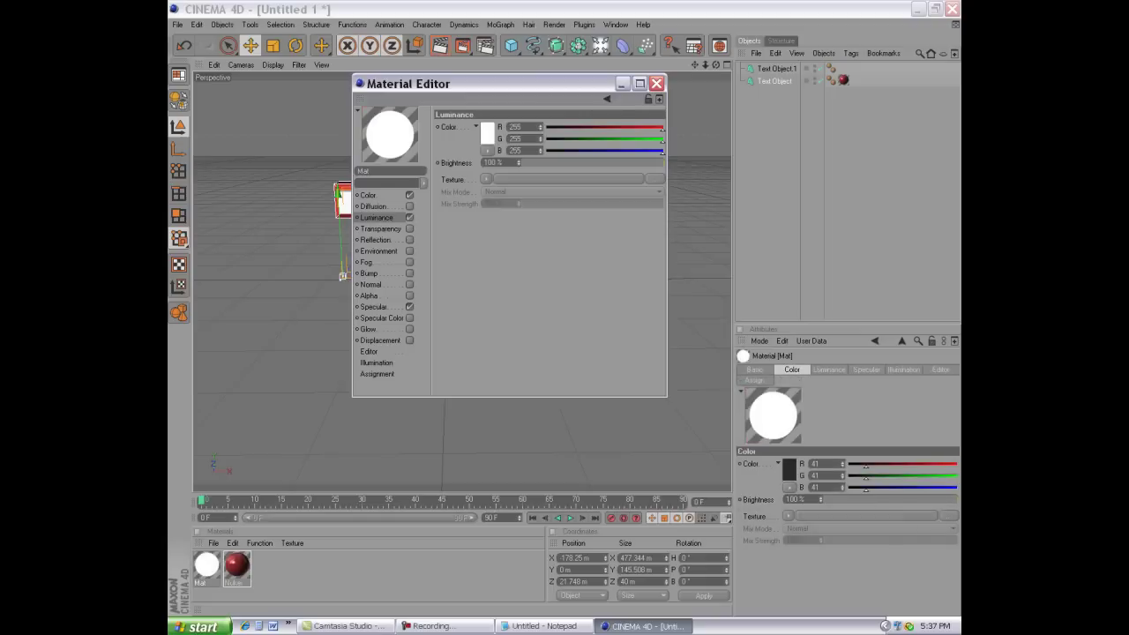
left_click(410, 217)
left_click(409, 228)
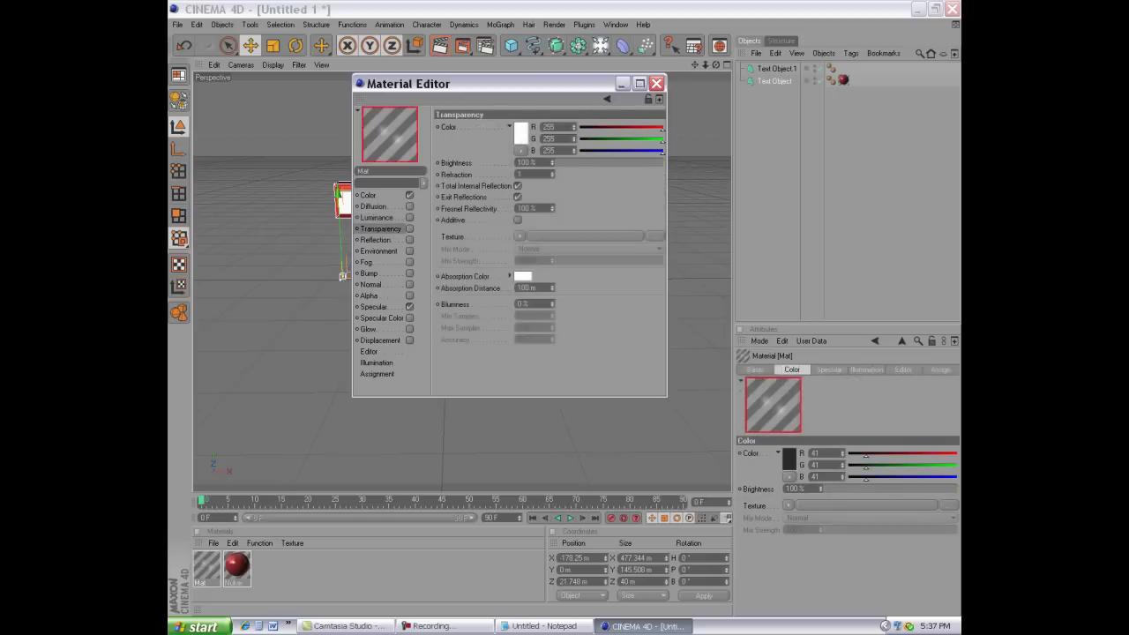
left_click(409, 229)
left_click(410, 206)
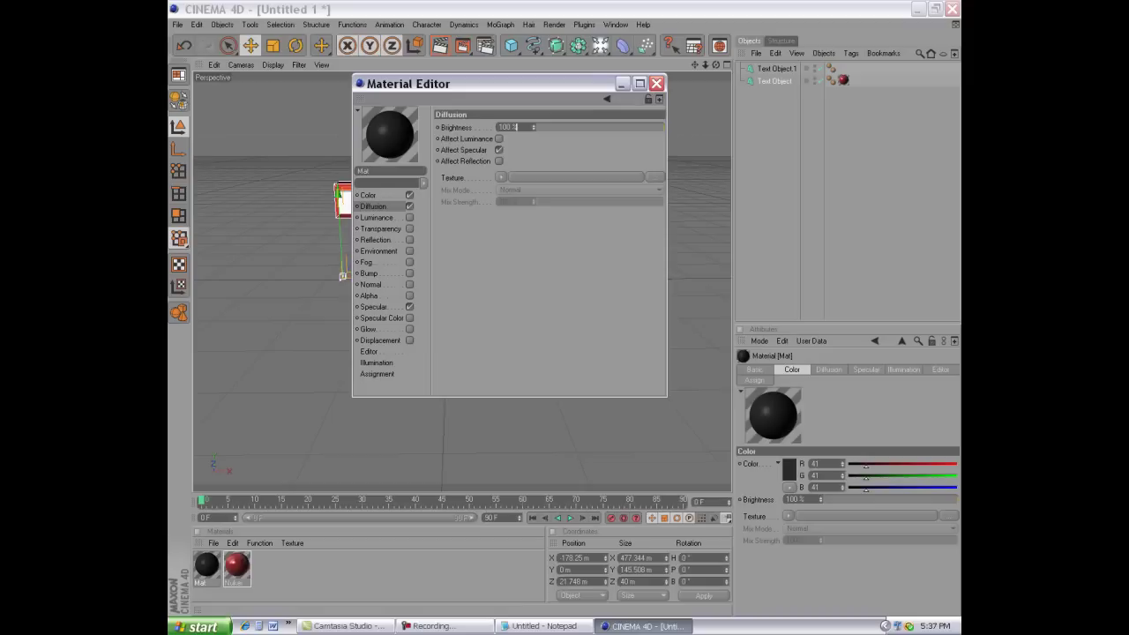
mouse_move(662, 127)
left_mouse_down()
mouse_move(536, 127)
mouse_move(662, 127)
left_mouse_up()
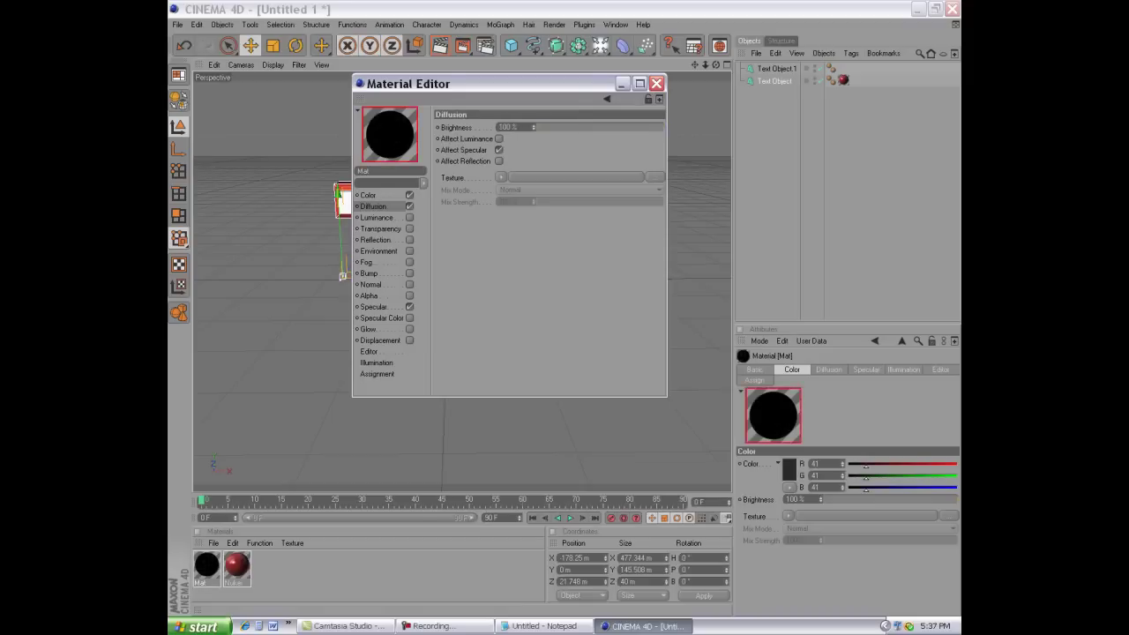
left_click(409, 205)
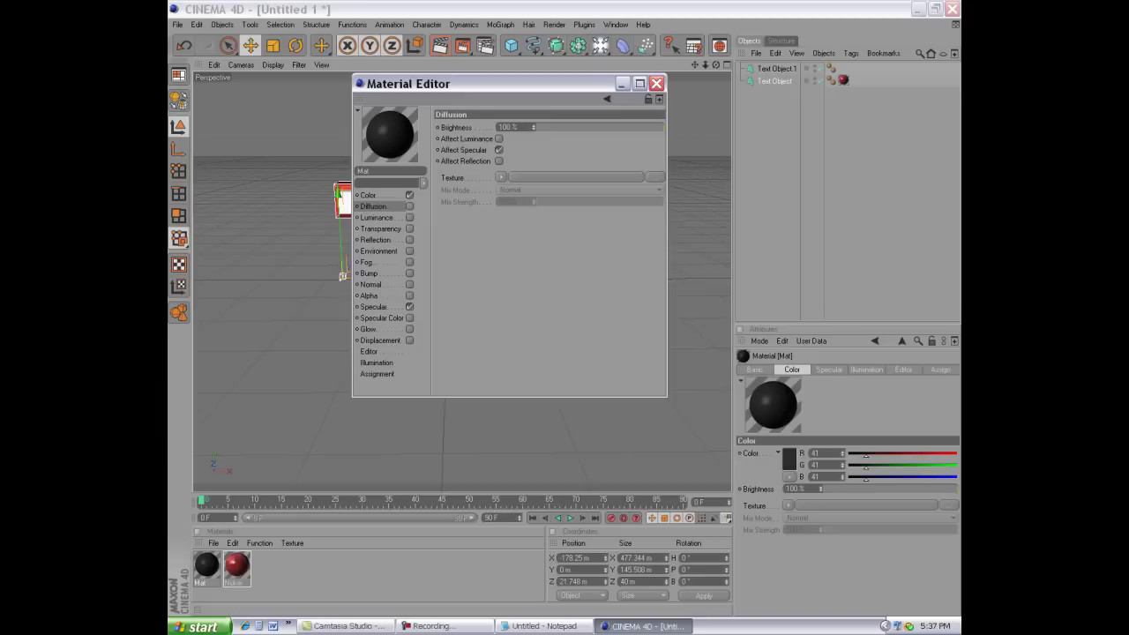
left_click(375, 239)
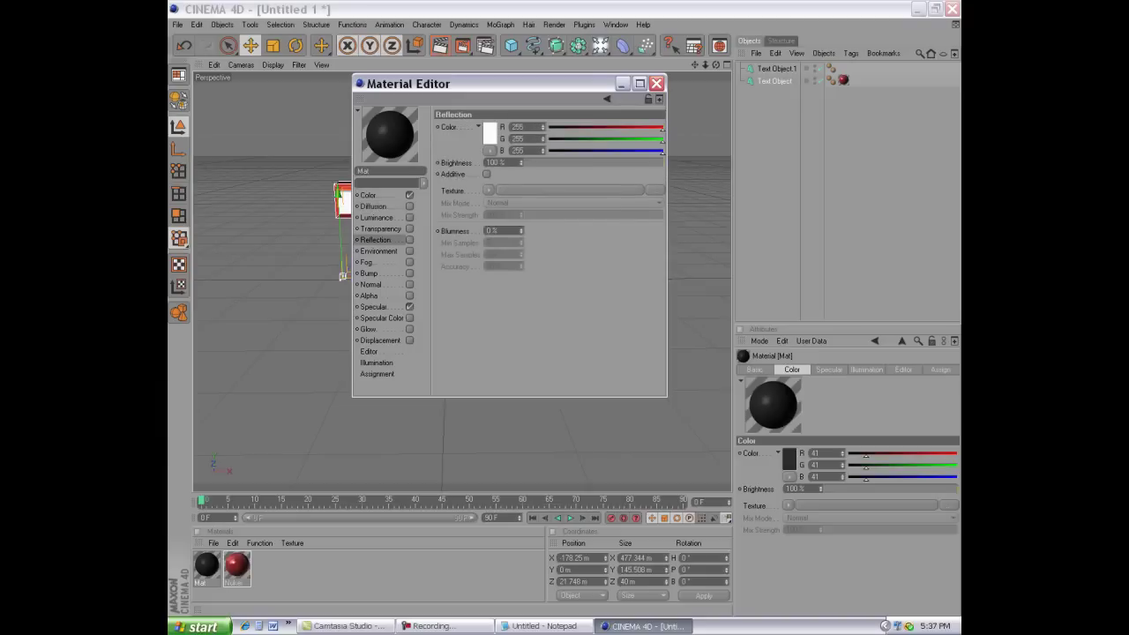
left_click(409, 239)
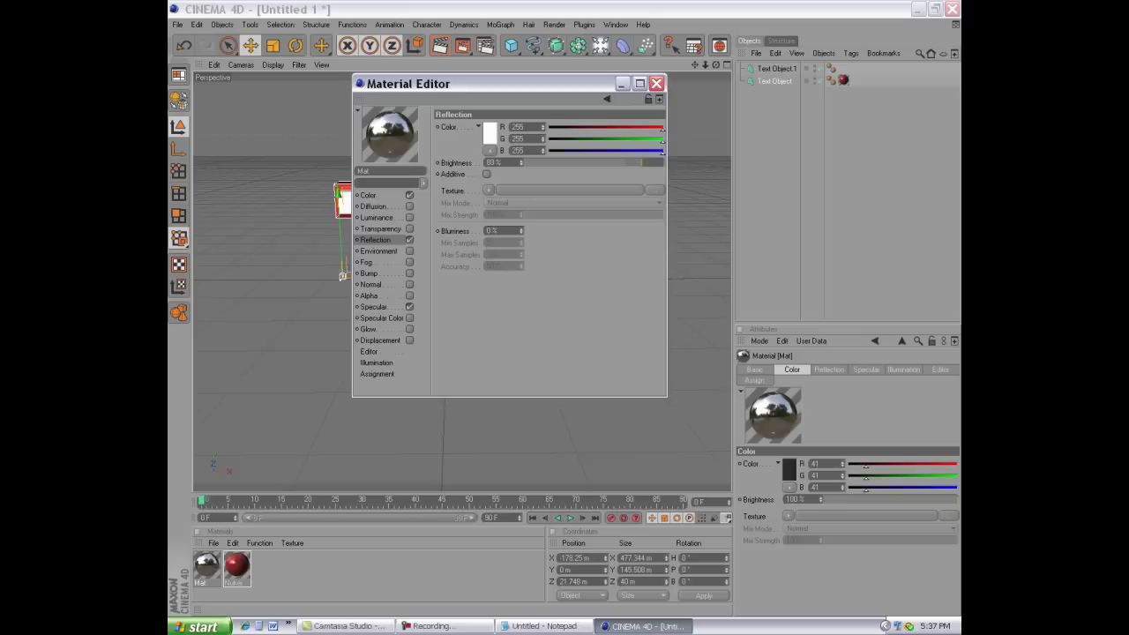
mouse_move(661, 162)
left_mouse_down()
mouse_move(522, 163)
mouse_move(546, 162)
left_mouse_up()
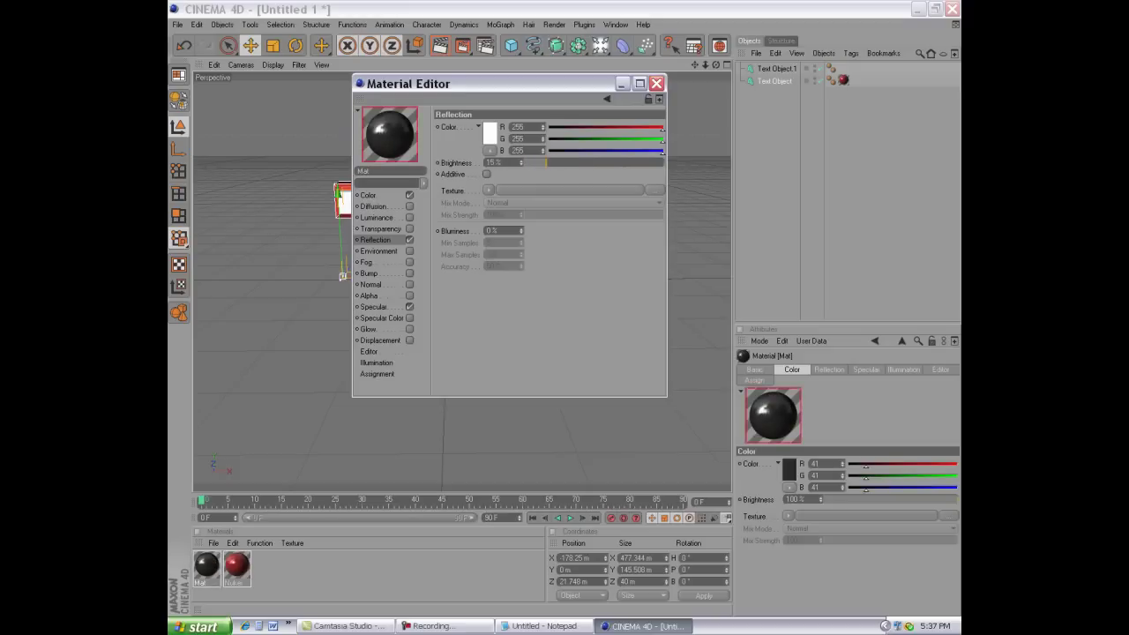
- Apply the dark grey material to Text Object.1 and check it with a preview render
left_click(657, 82)
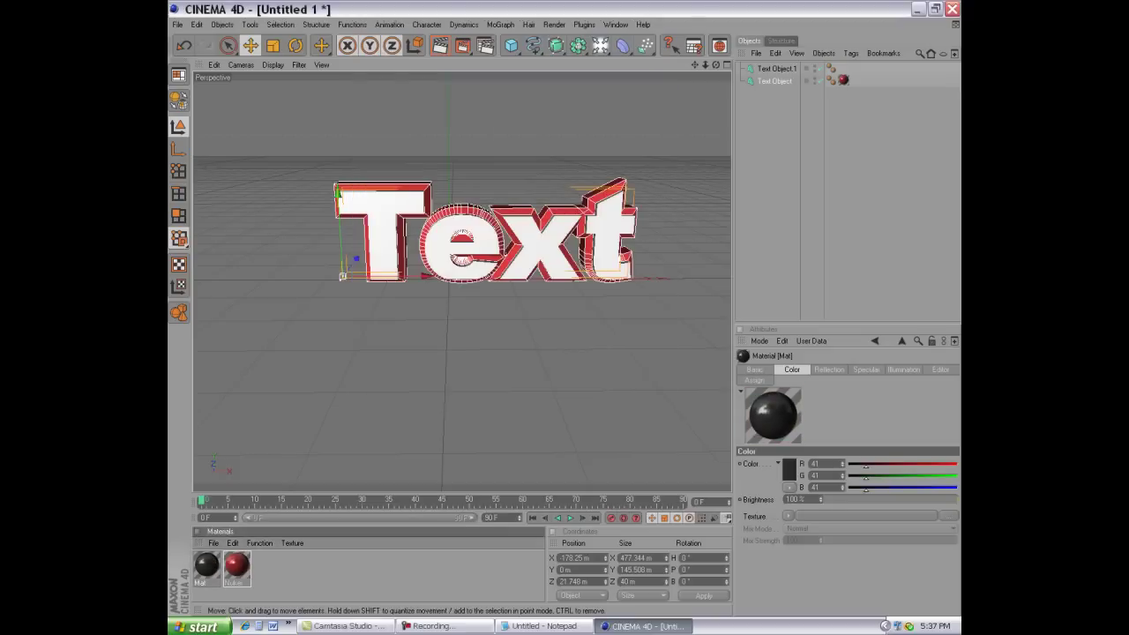
left_click_drag(207, 565, 397, 232)
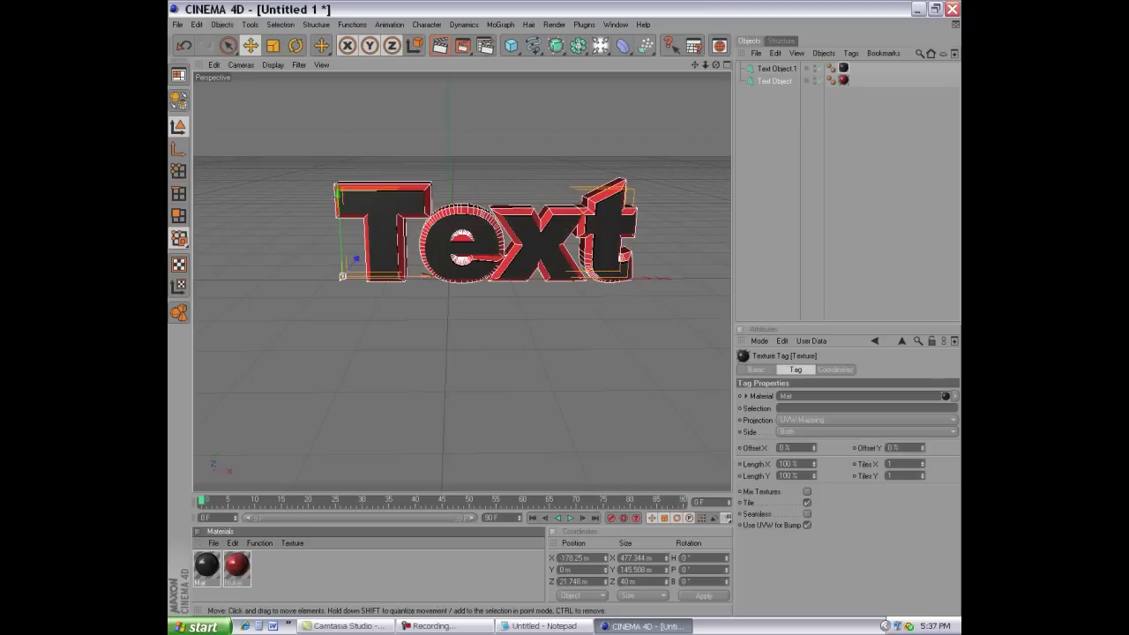
key("ctrl+r")
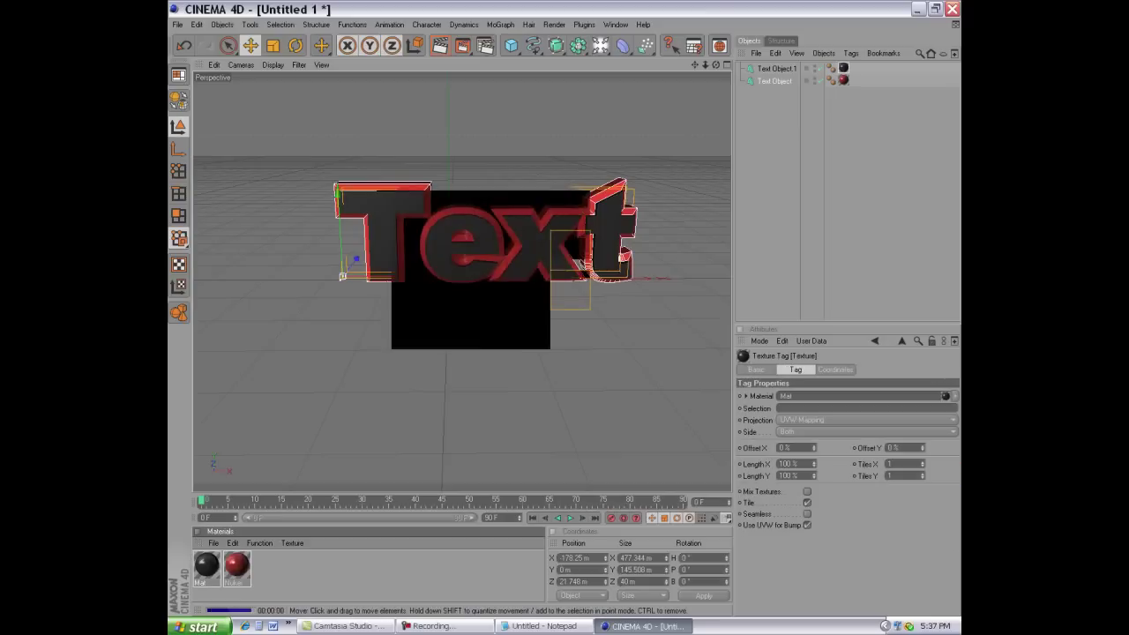
left_click(341, 279)
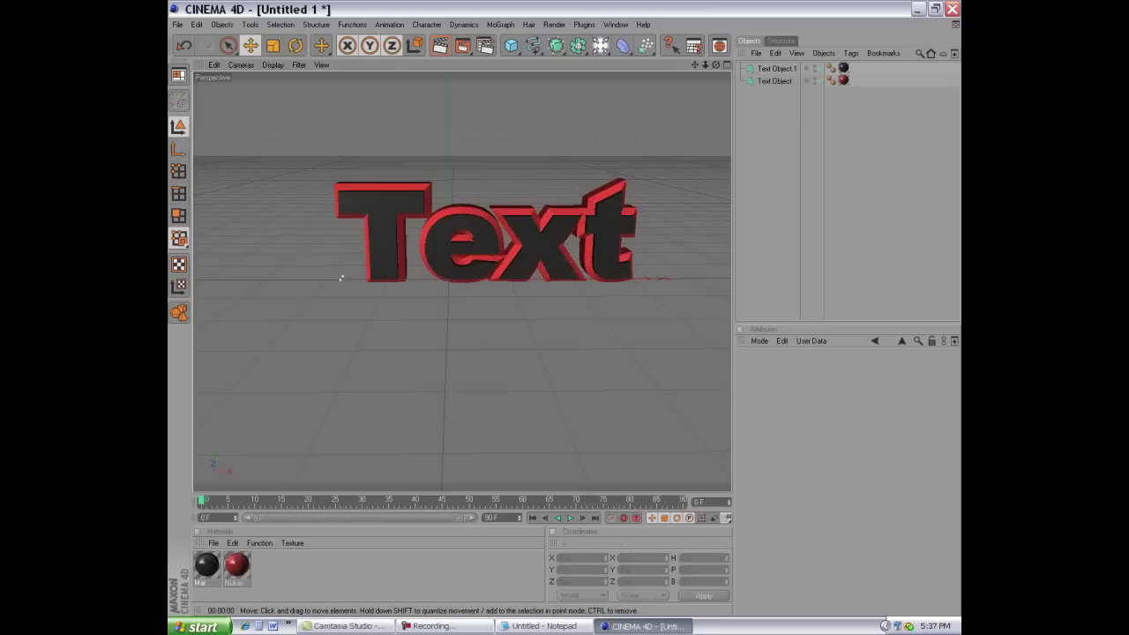
- Overwrite the Notepad note with a message inviting viewers to post questions in the comments
left_click_drag(341, 279, 323, 287, "alt")
key("alt+Tab")
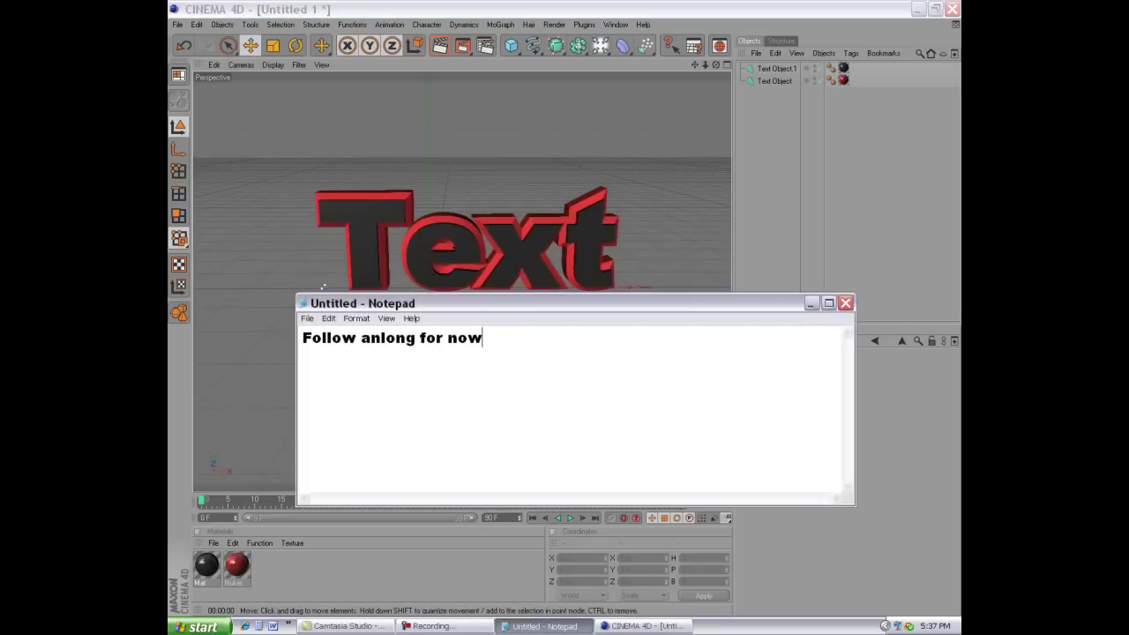
key("ctrl+a")
type("So ")
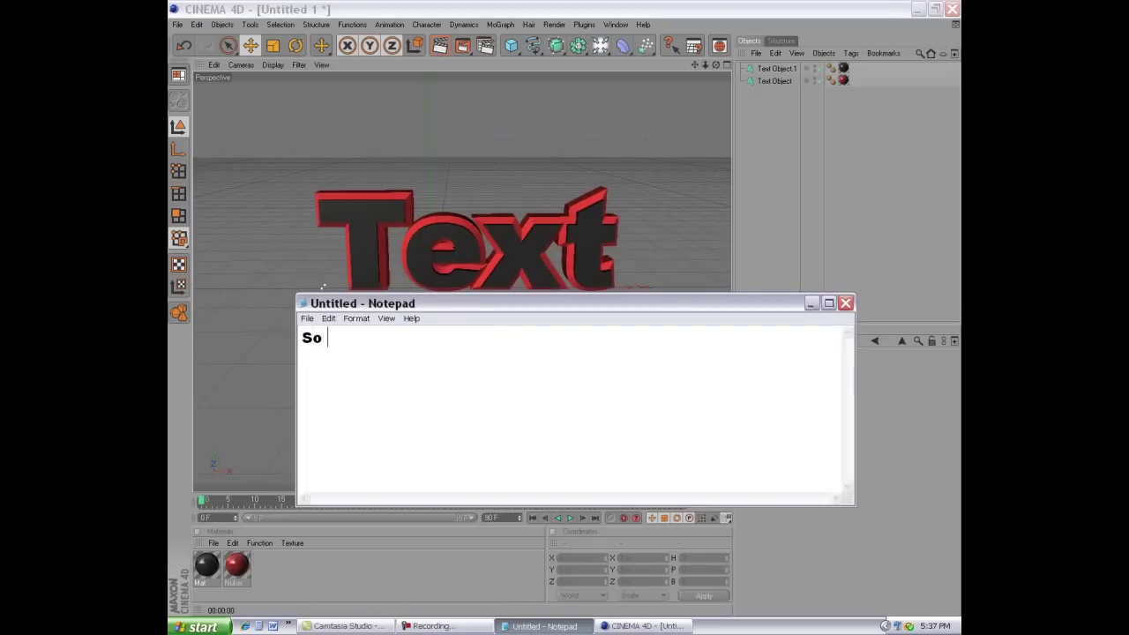
type("If")
type(" yo")
type("u ahve")
key("BackSpace")
key("BackSpace")
key("BackSpace")
key("BackSpace")
key("BackSpace")
type("have an")
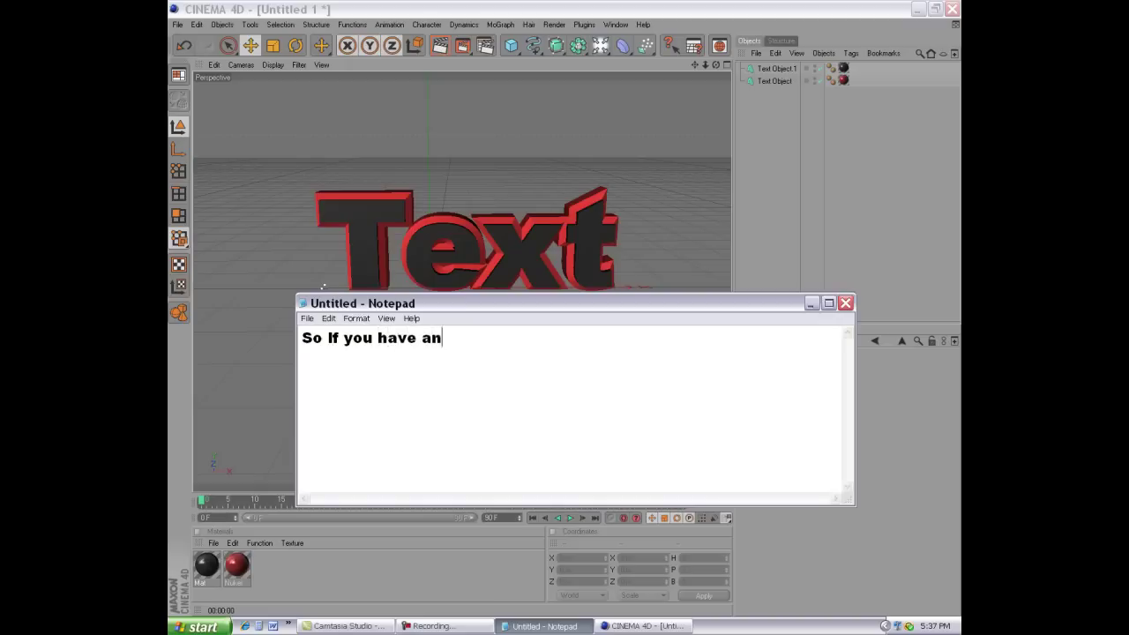
type("yqu")
type("estions")
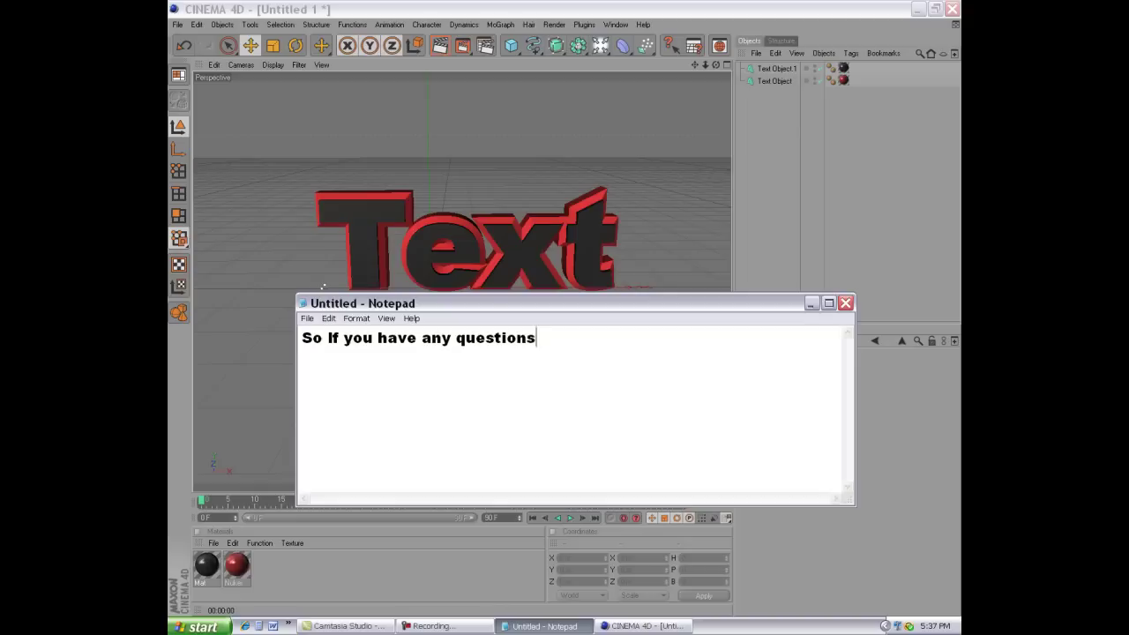
type("et m")
key("BackSpace")
key("BackSpace")
key("BackSpace")
key("BackSpace")
key("BackSpace")
type("on")
type(" that ")
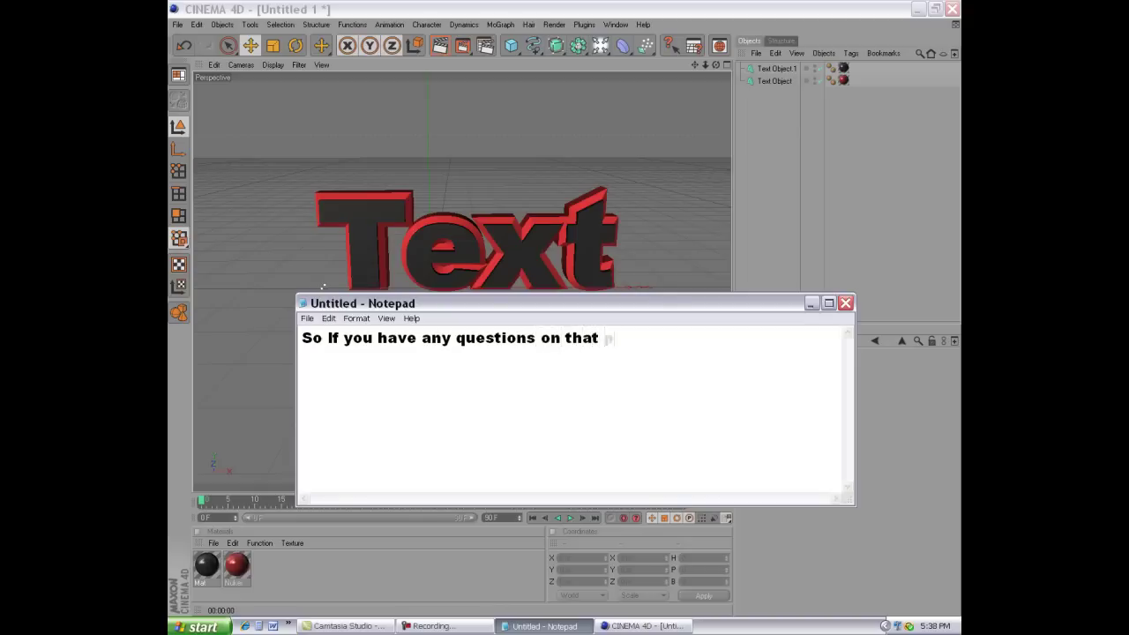
type("part p")
type("t")
key("BackSpace")
type("ut t")
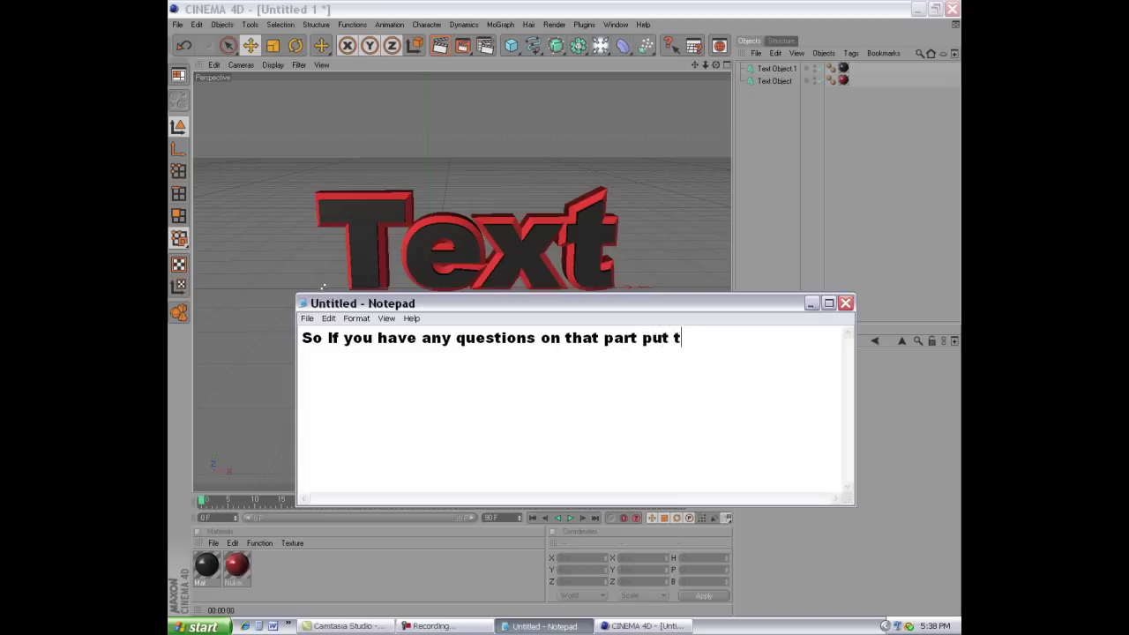
type("he m ")
type("n the comme")
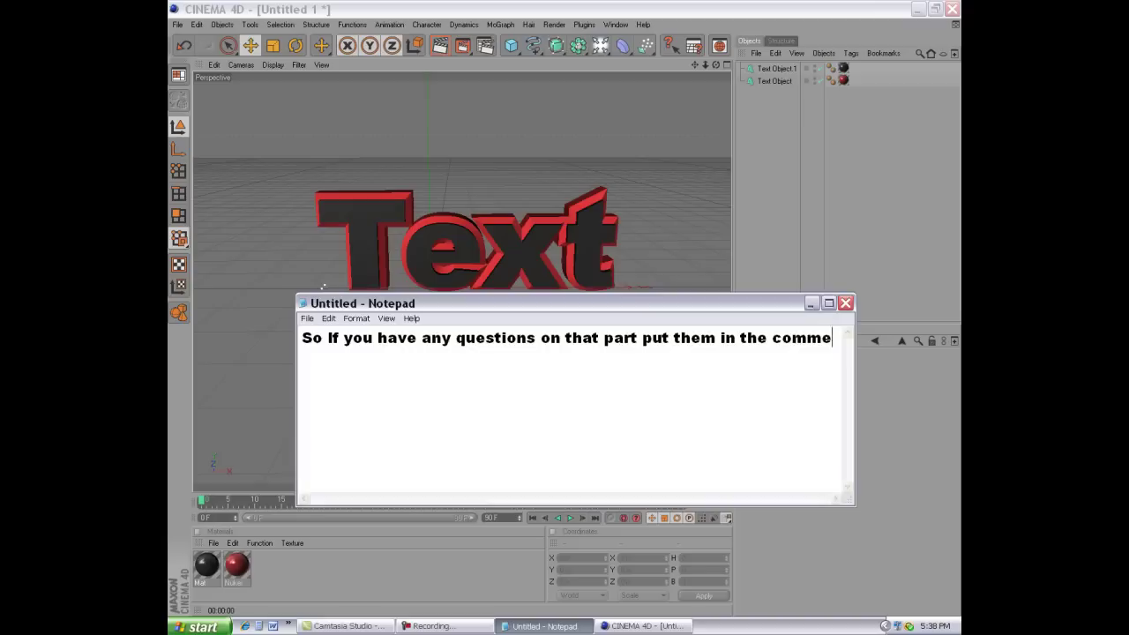
type("nst")
key("BackSpace")
key("BackSpace")
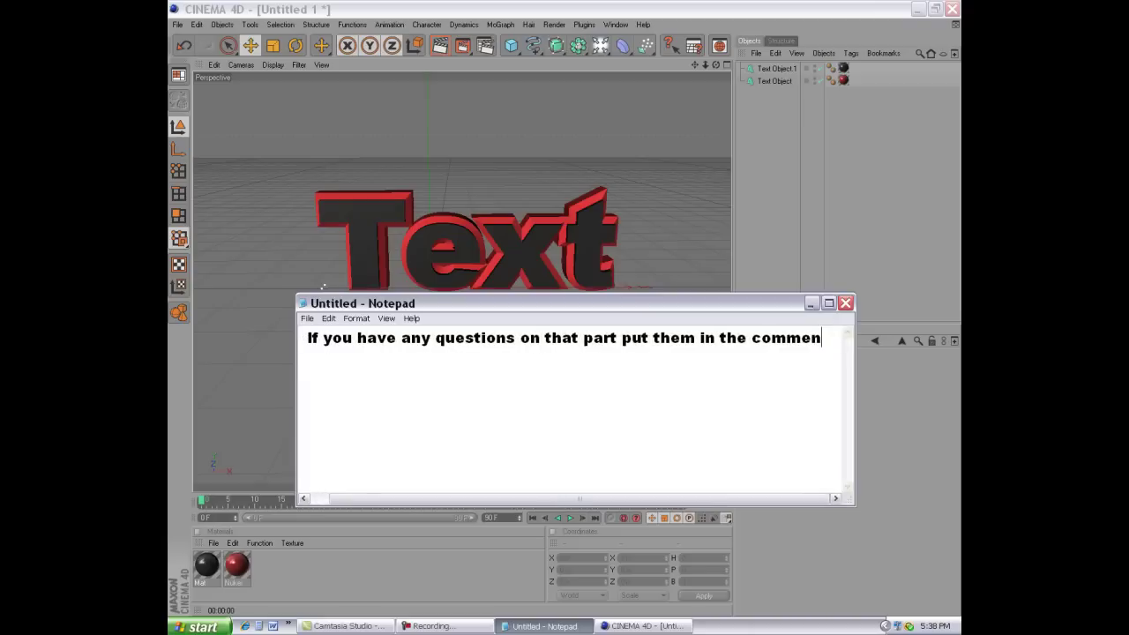
type("ts")
type("!")
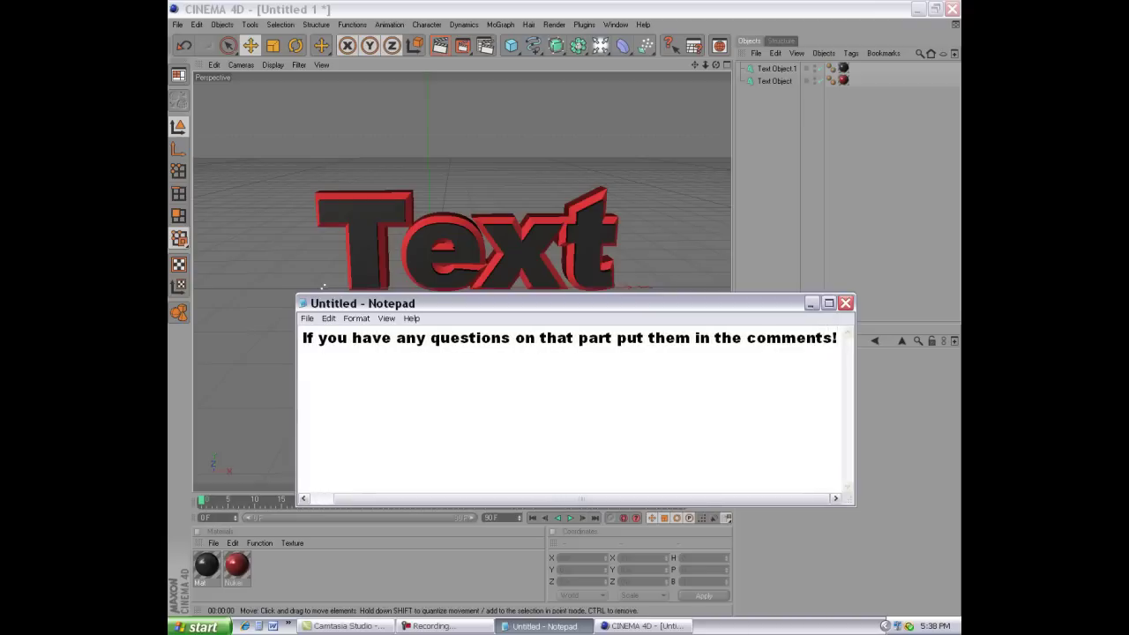
- Change the note to 'Now ad a light to give it shadow! Follow anlong' and minimize Notepad
key("BackSpace")
key("BackSpace")
key("BackSpace")
key("BackSpace")
key("BackSpace")
key("BackSpace")
key("BackSpace")
key("BackSpace")
key("BackSpace")
key("BackSpace")
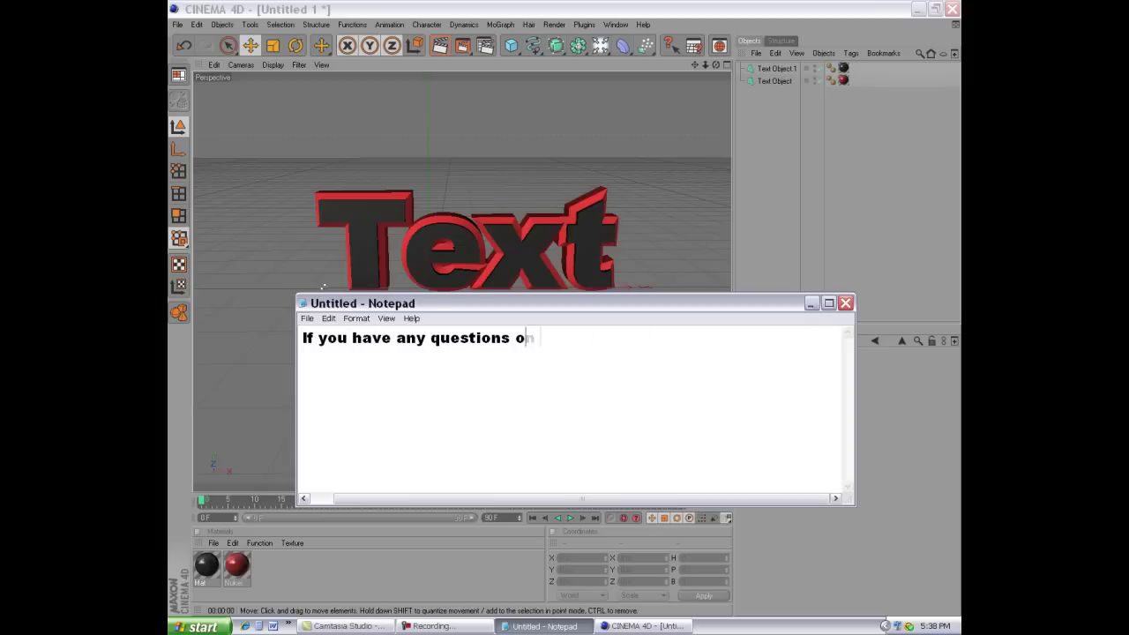
key("BackSpace")
key("BackSpace")
key("BackSpace")
key("BackSpace")
key("BackSpace")
key("BackSpace")
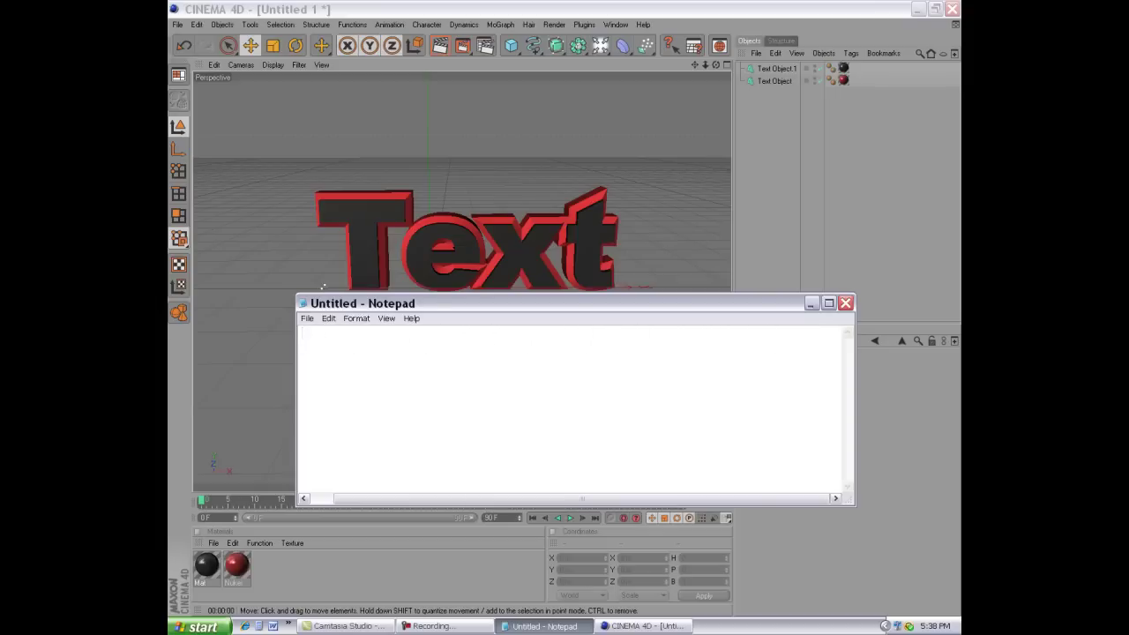
type("Now")
type("an")
key("BackSpace")
type("d a l")
type("ight")
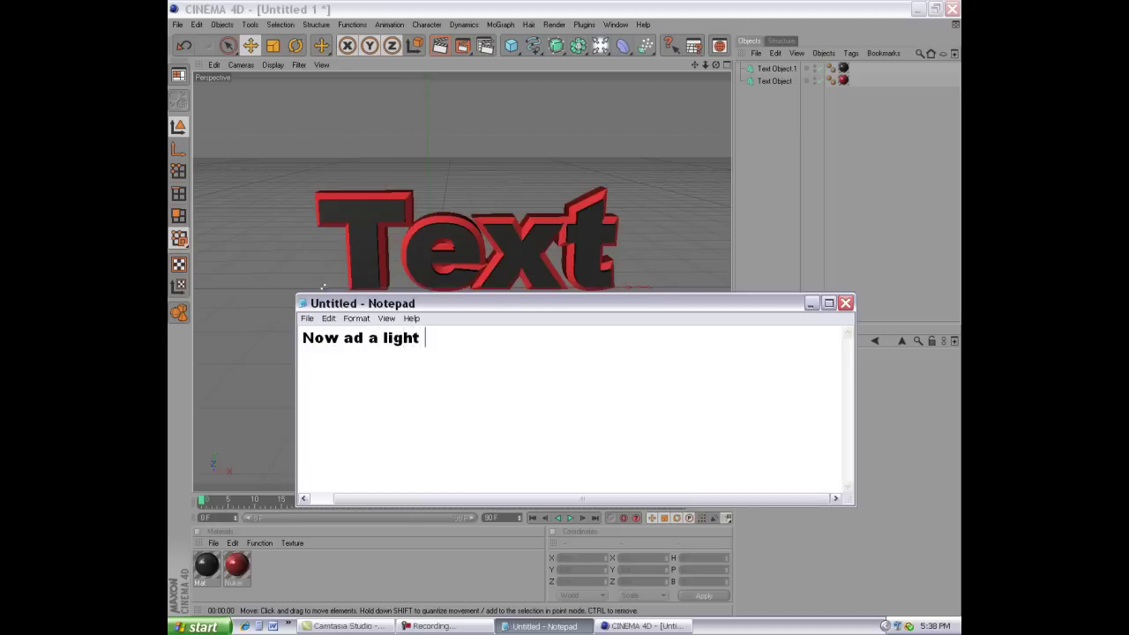
type(" to give ")
type("it sha")
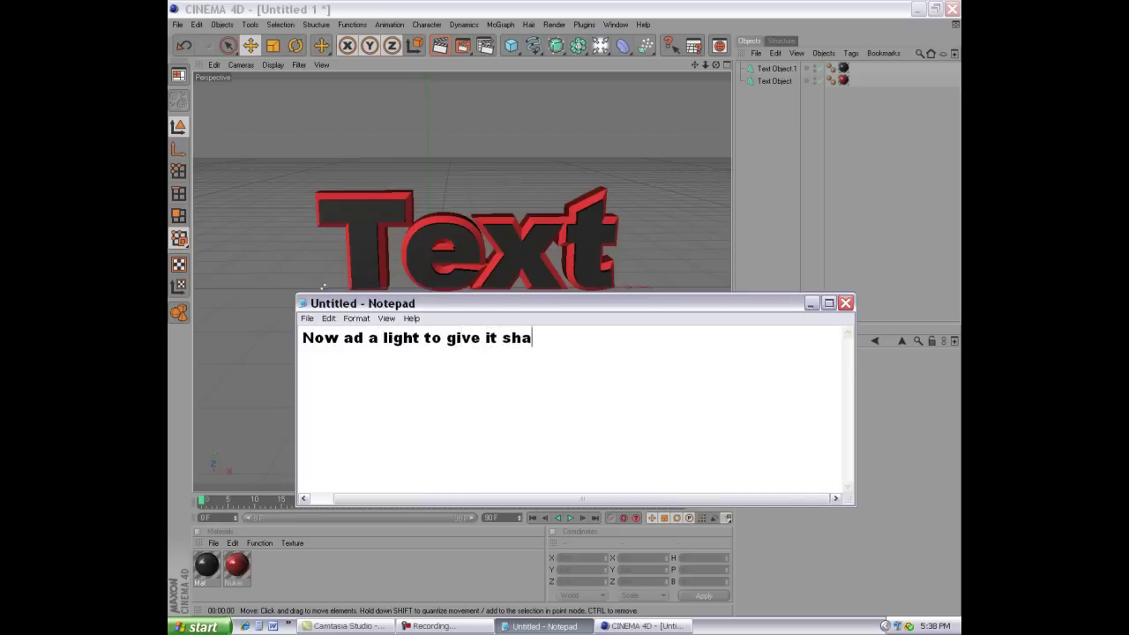
type("dow!")
type(" Follo")
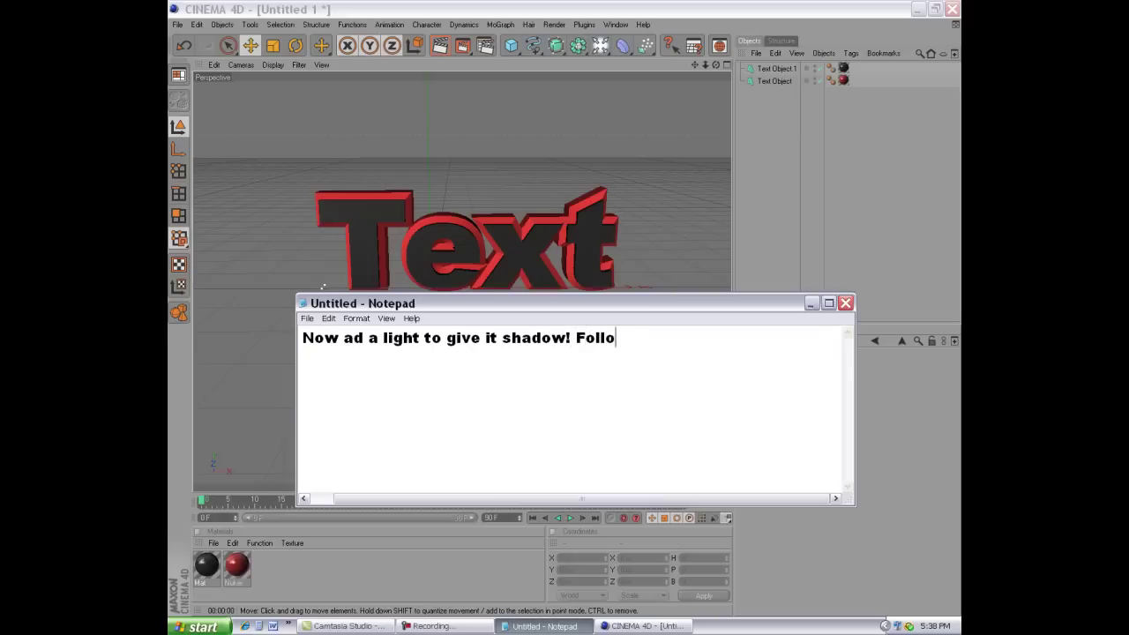
type("w an")
type("long")
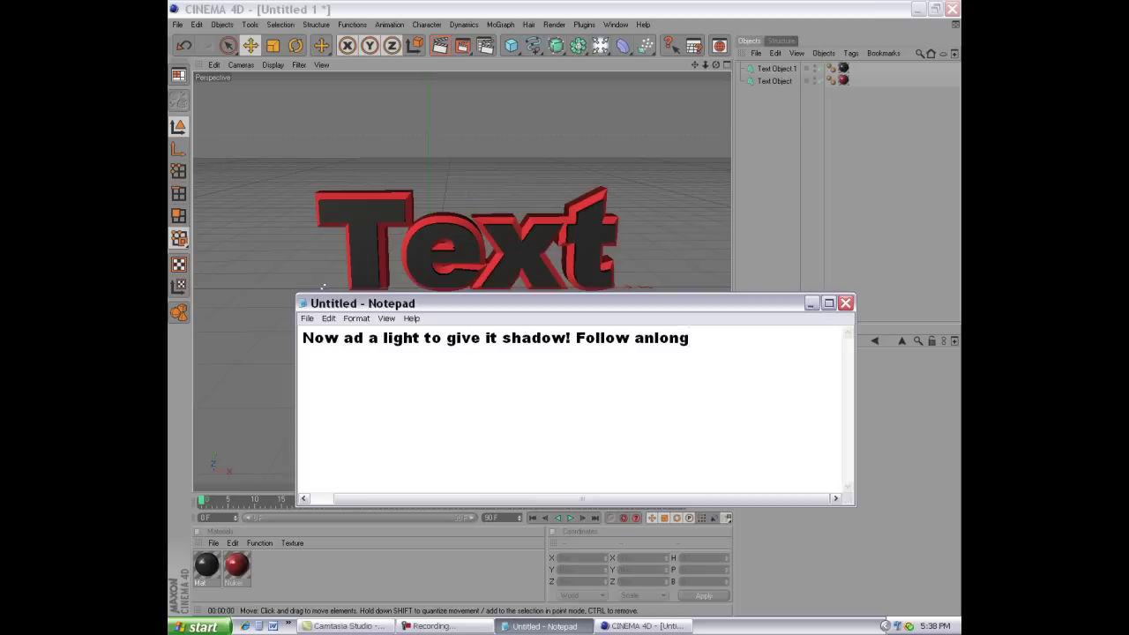
left_click(811, 302)
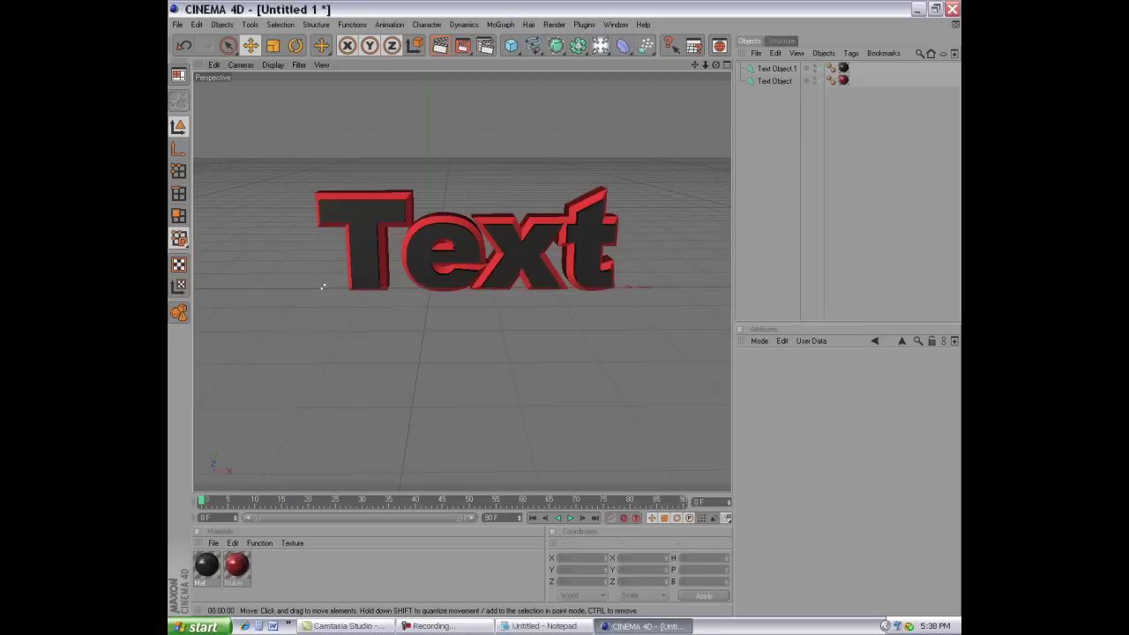
- Add a light, move it up and right of the Text, and tilt it toward the Text
left_click_drag(600, 45, 622, 57)
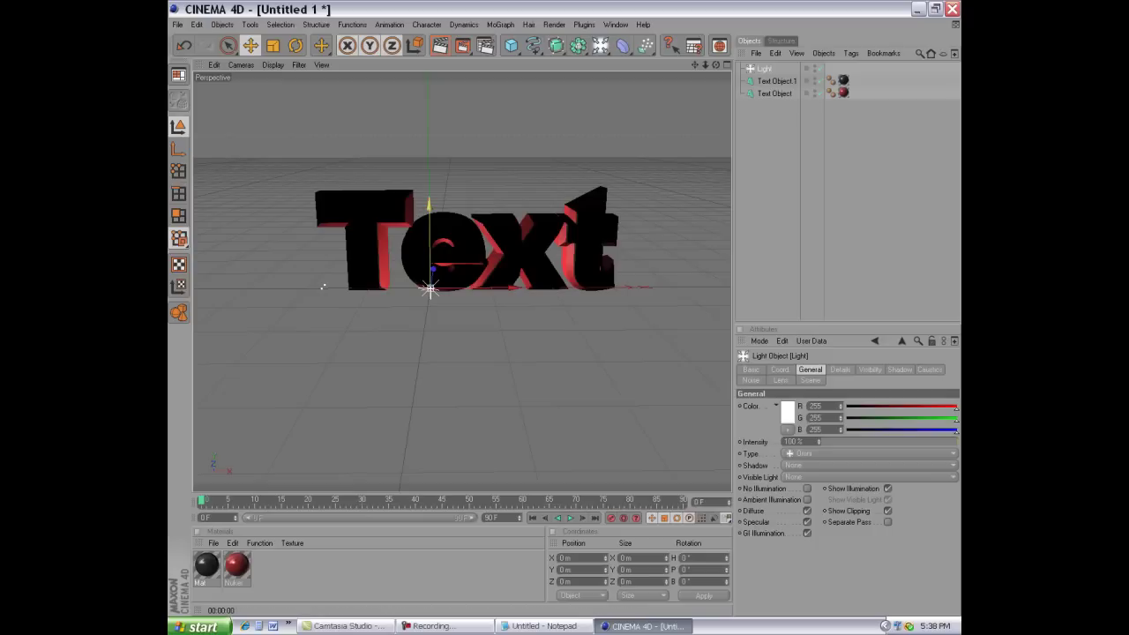
left_click_drag(323, 287, 325, 297, "alt")
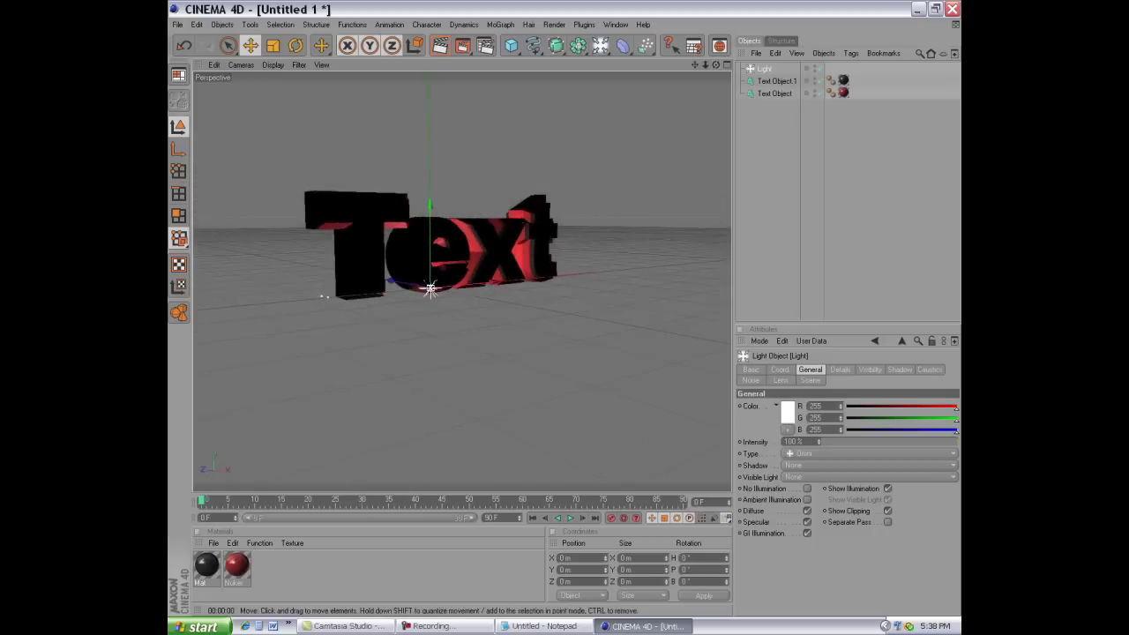
mouse_move(391, 282)
left_mouse_down()
mouse_move(457, 294)
mouse_move(527, 262)
mouse_move(527, 185)
left_mouse_up()
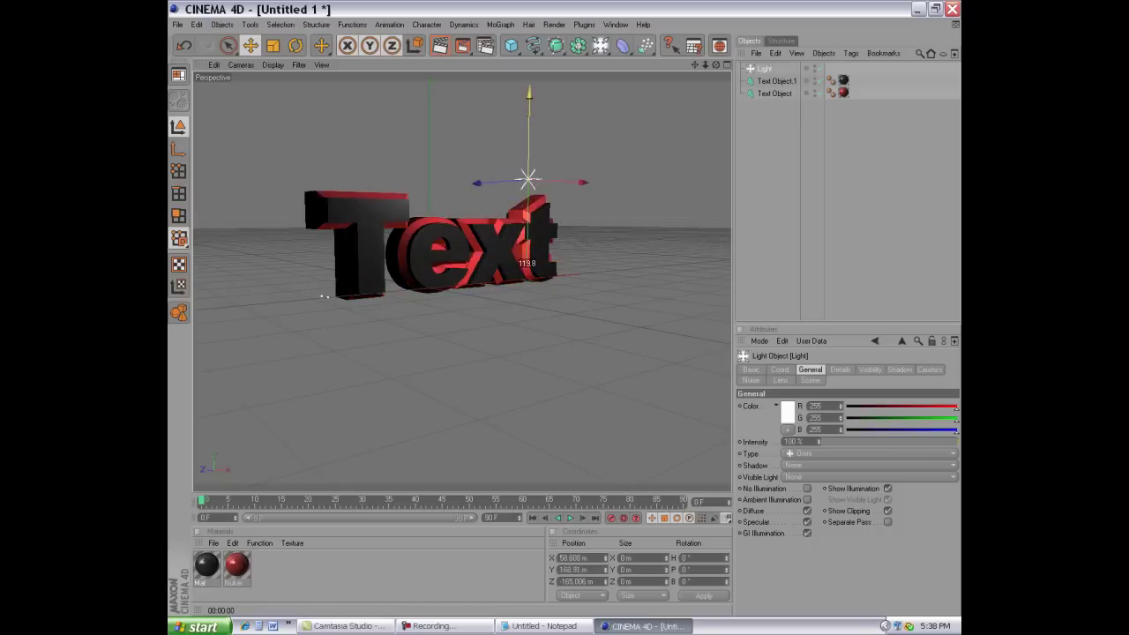
left_click_drag(528, 186, 573, 181)
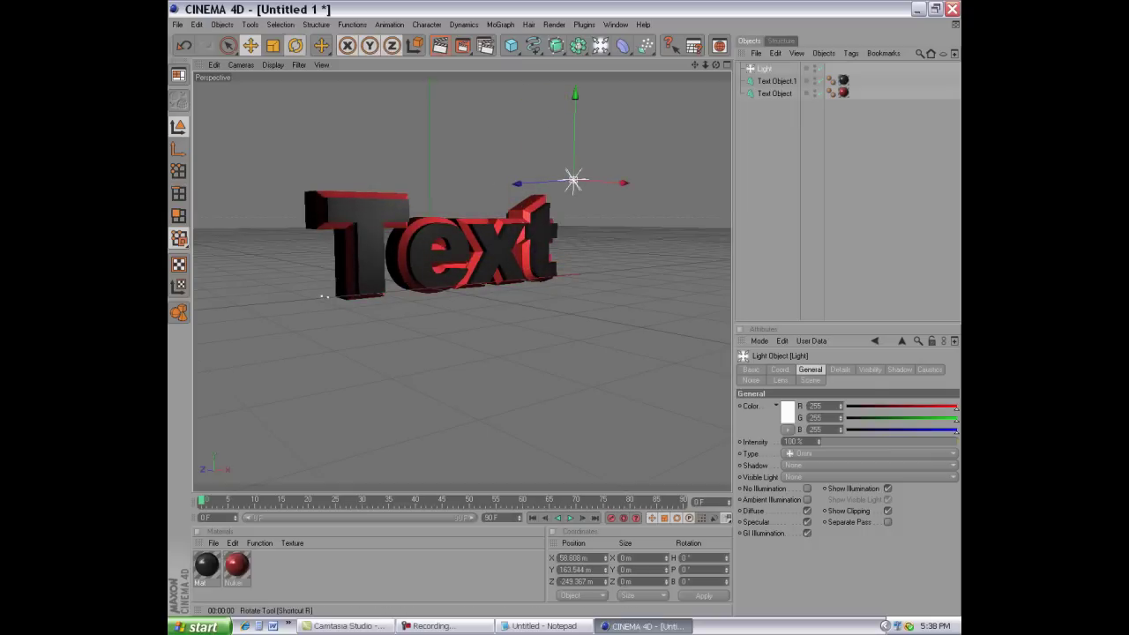
left_click(295, 45)
mouse_move(574, 181)
left_mouse_down()
mouse_move(617, 168)
mouse_move(609, 152)
left_mouse_up()
- Lower the light slightly and render a preview of the lit scene
key("ctrl+shift+a")
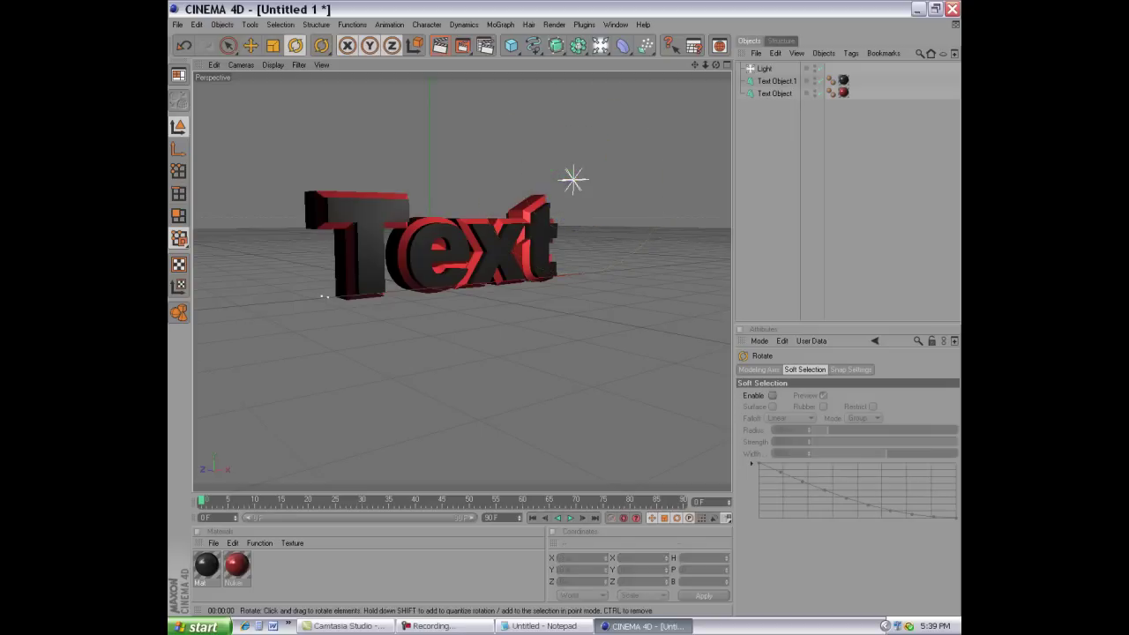
key("e")
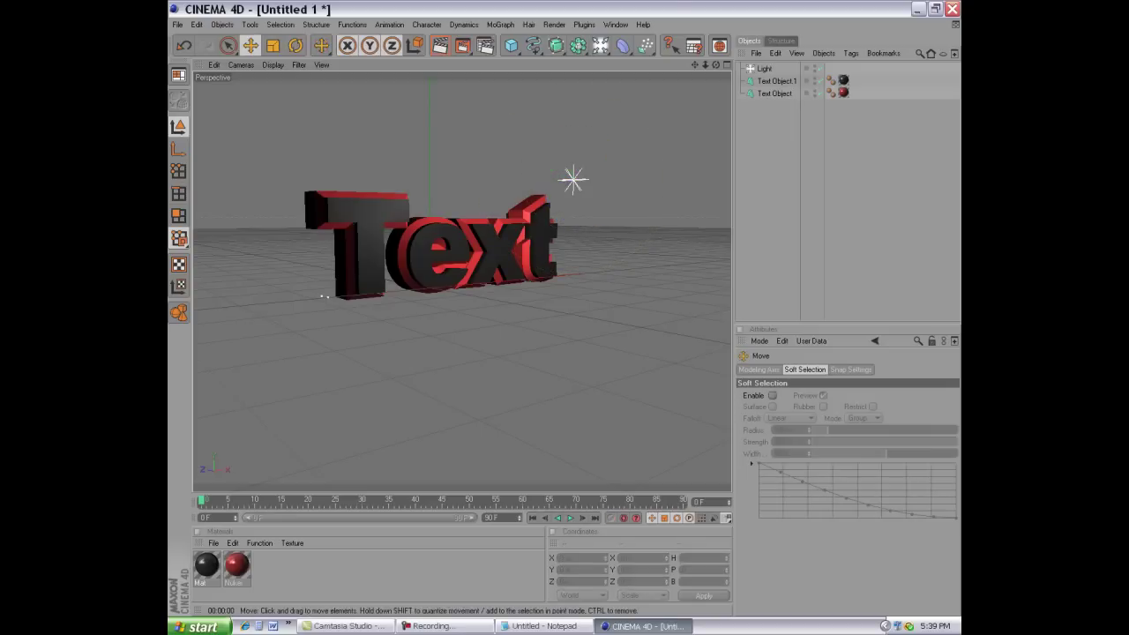
left_click(574, 181)
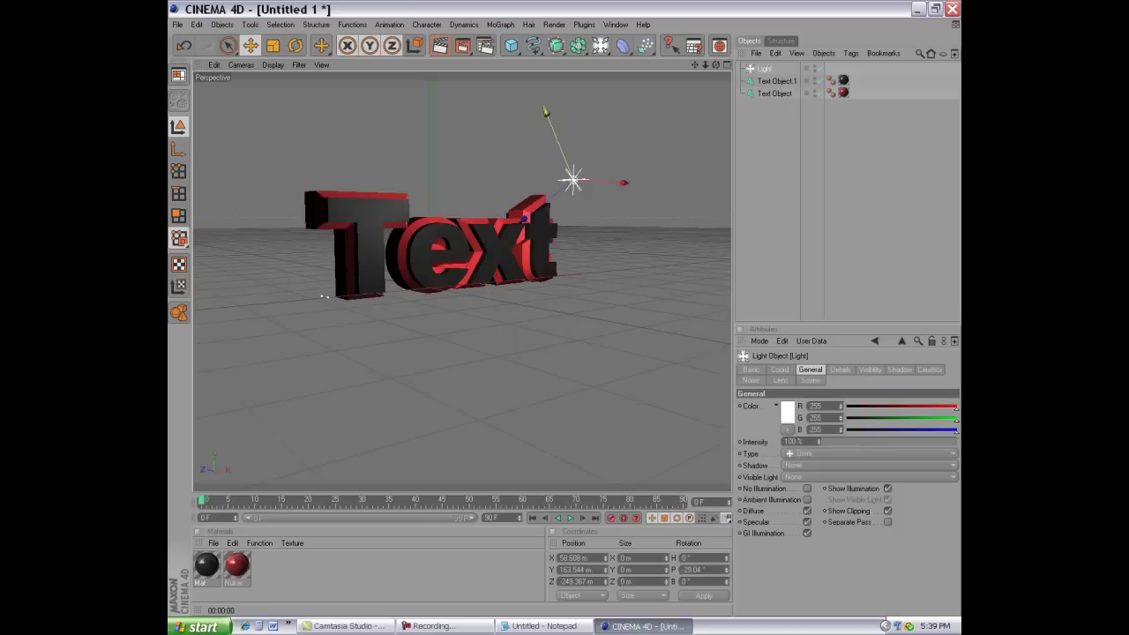
left_click_drag(574, 181, 586, 210)
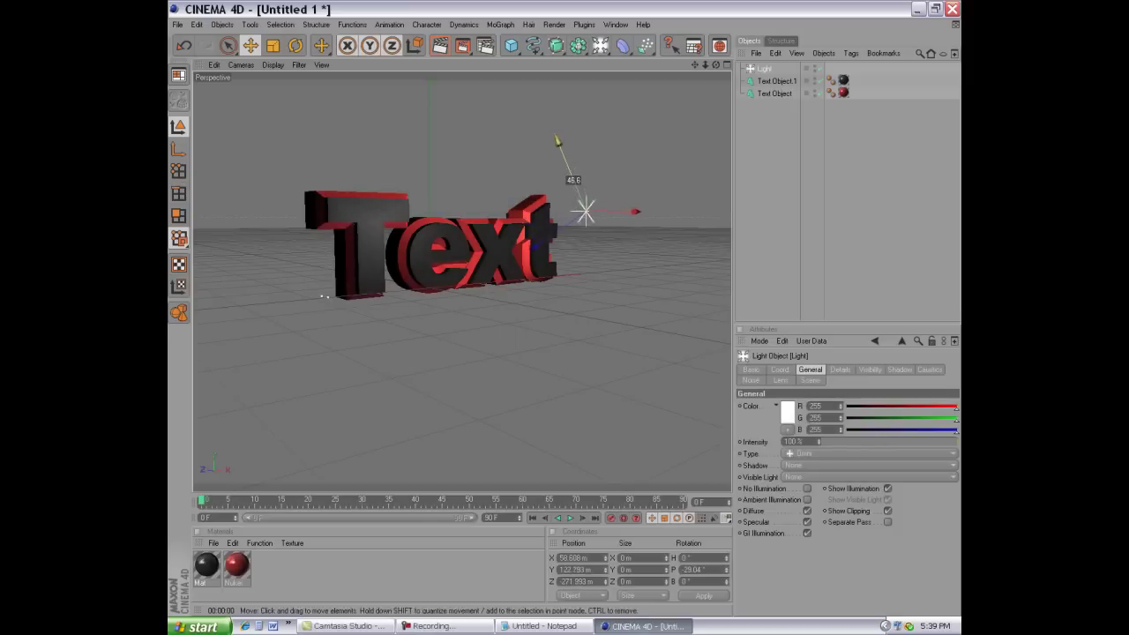
left_click_drag(715, 64, 717, 84)
key("ctrl+r")
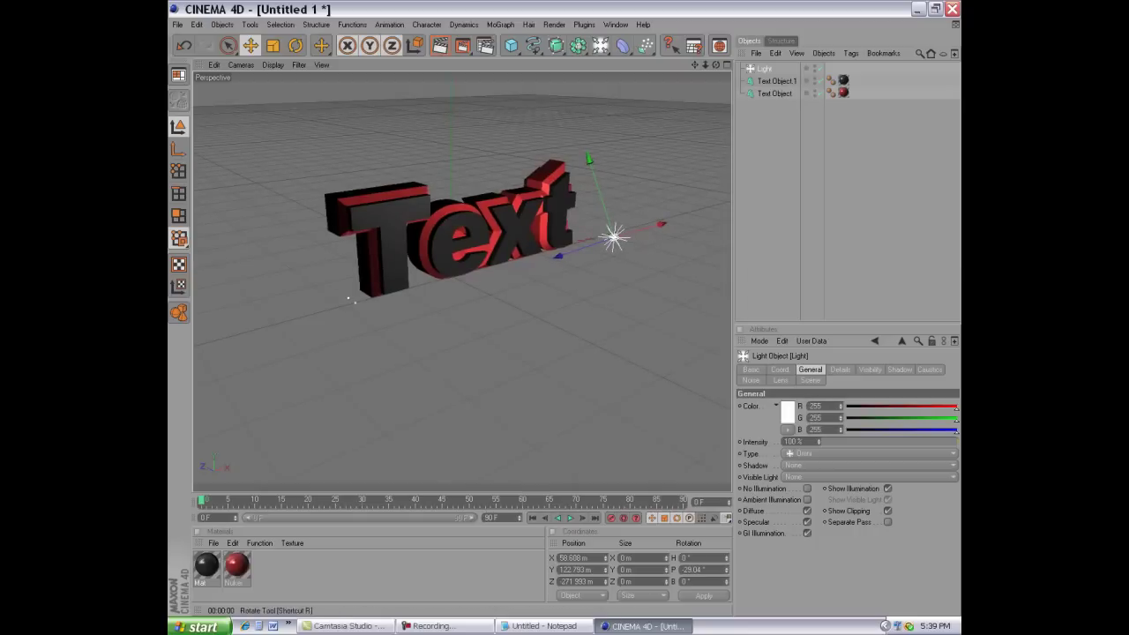
left_click(439, 45)
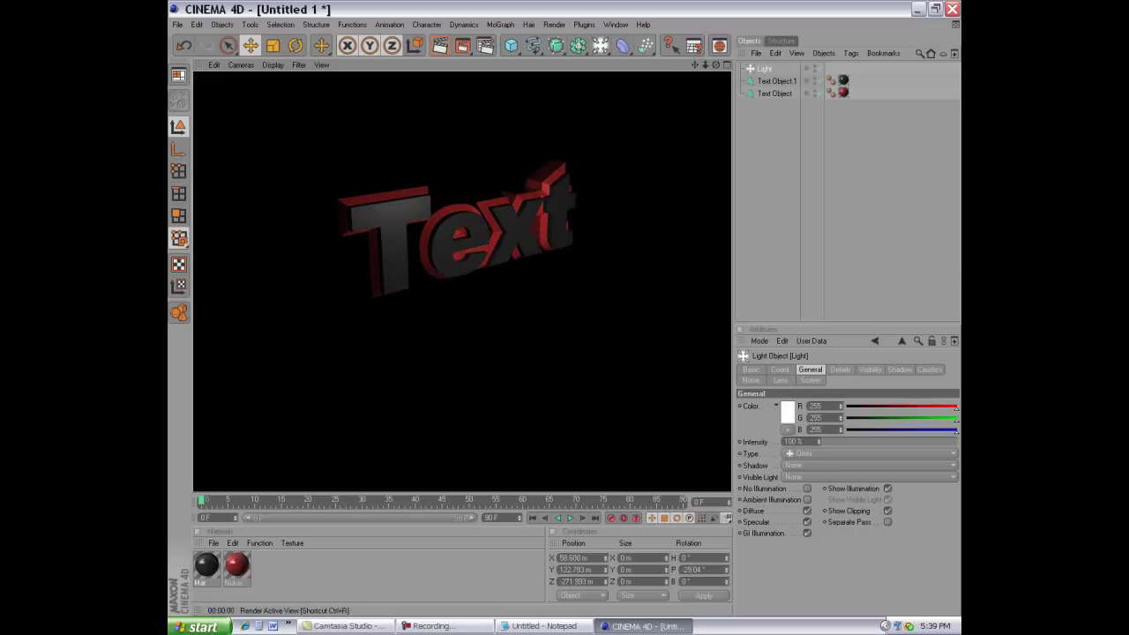
left_click_drag(347, 302, 349, 299)
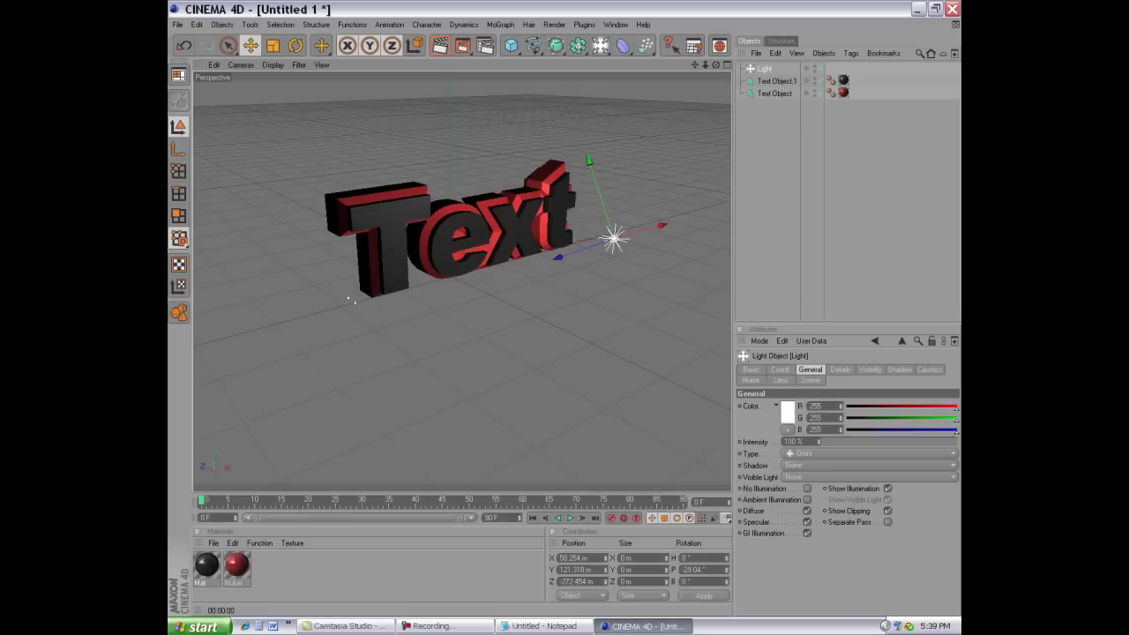
- Give the light Area shadows with a dark green shadow colour and test render
left_click(870, 369)
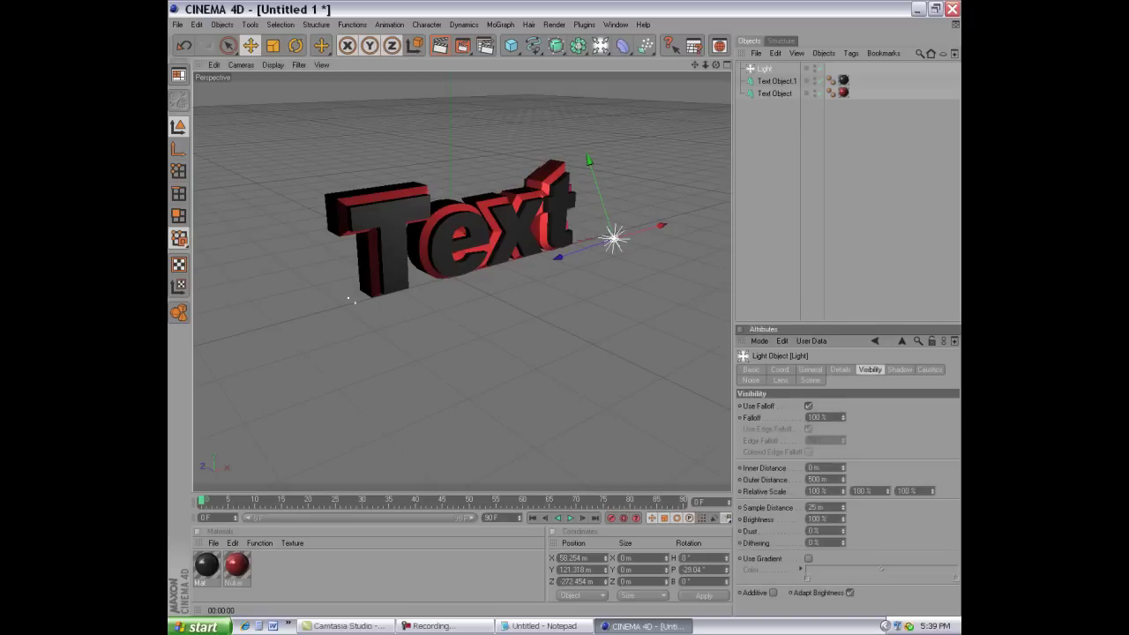
left_click(900, 369)
left_click(815, 406)
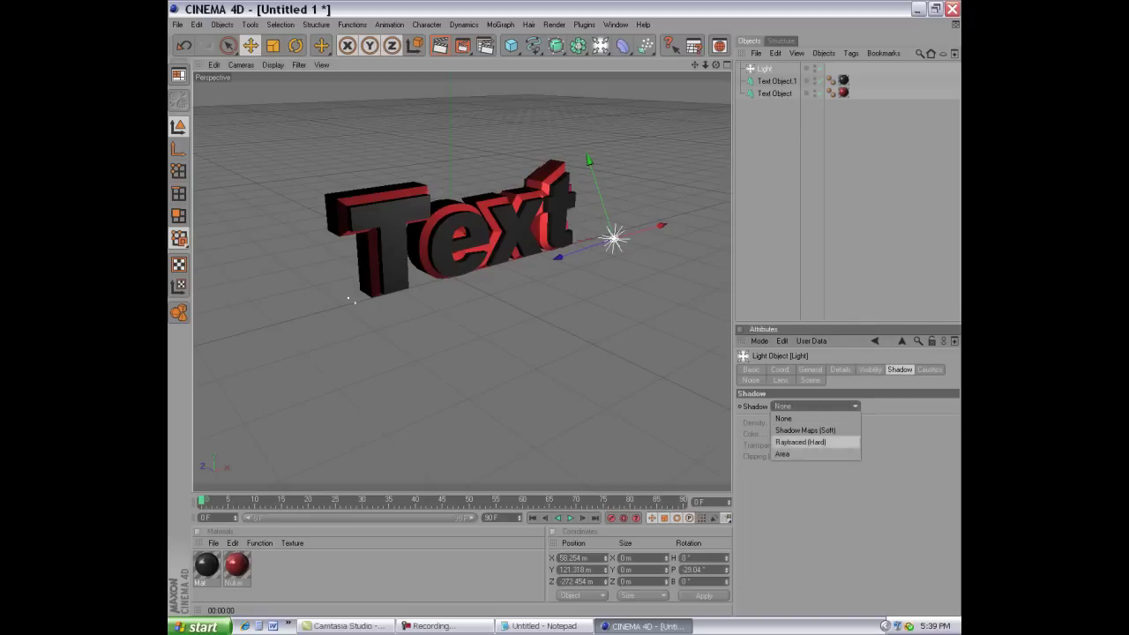
left_click(794, 450)
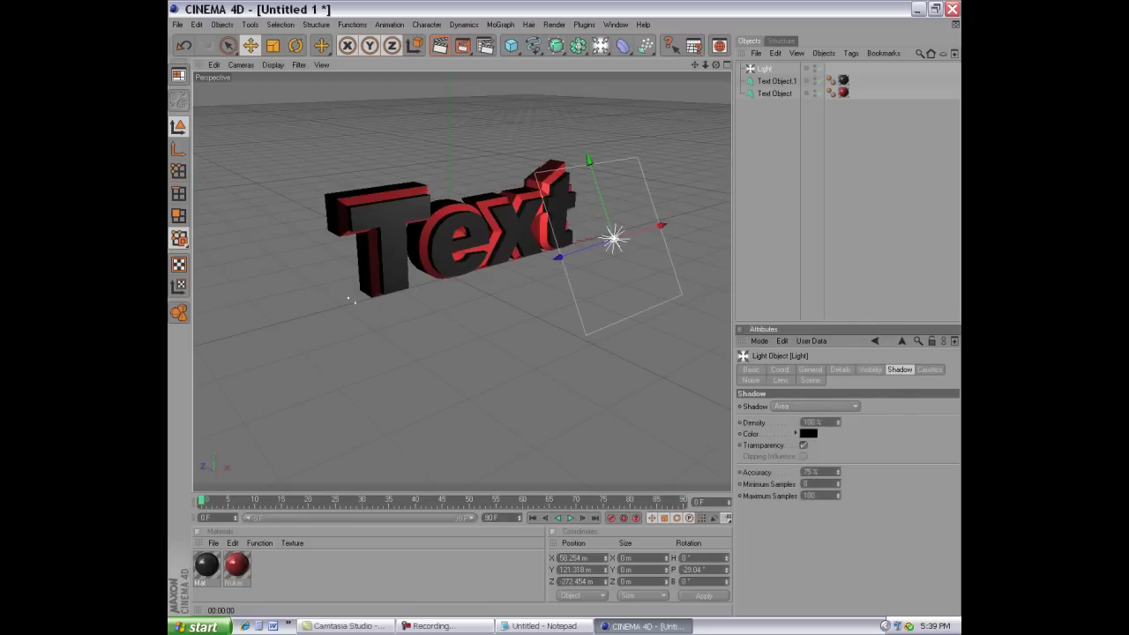
left_click(809, 433)
left_click_drag(779, 390, 831, 391)
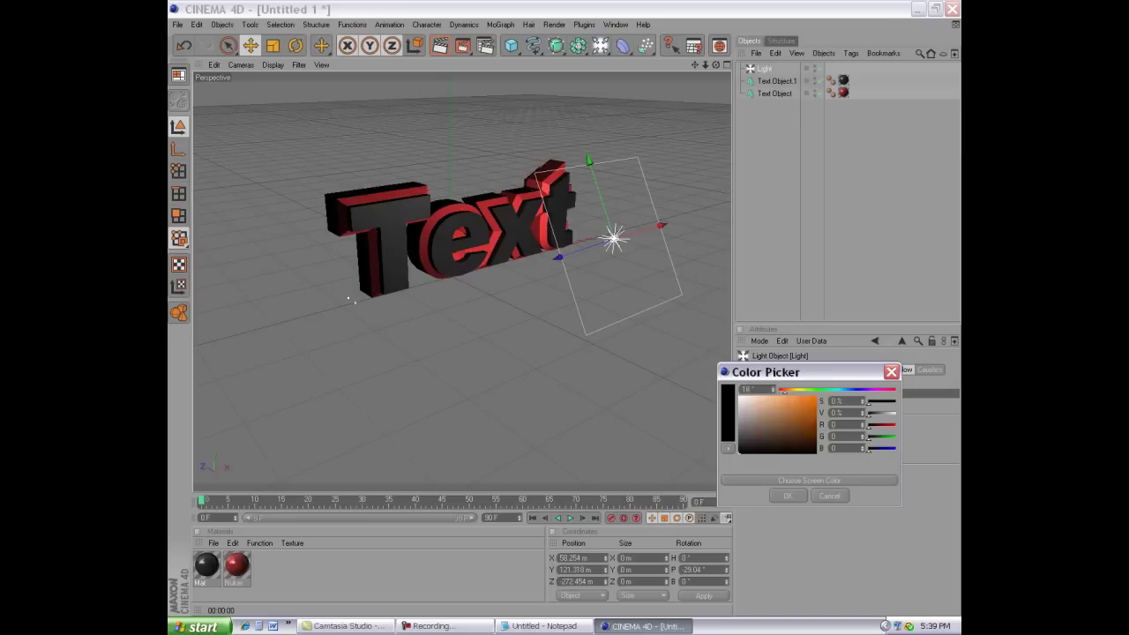
left_click(814, 406)
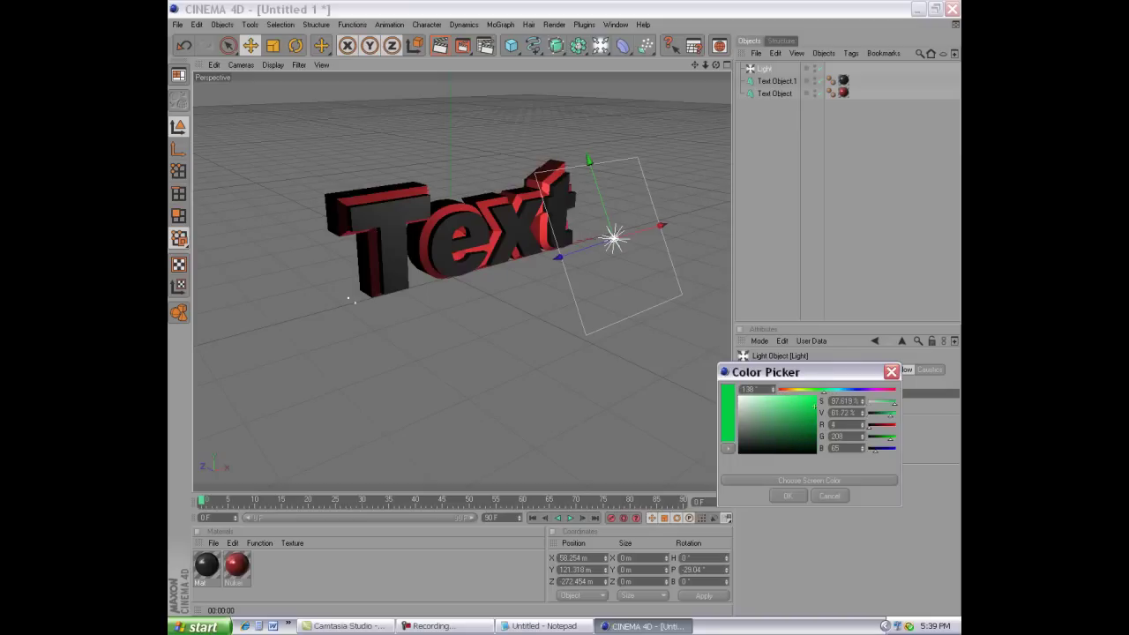
left_click_drag(814, 405, 814, 427)
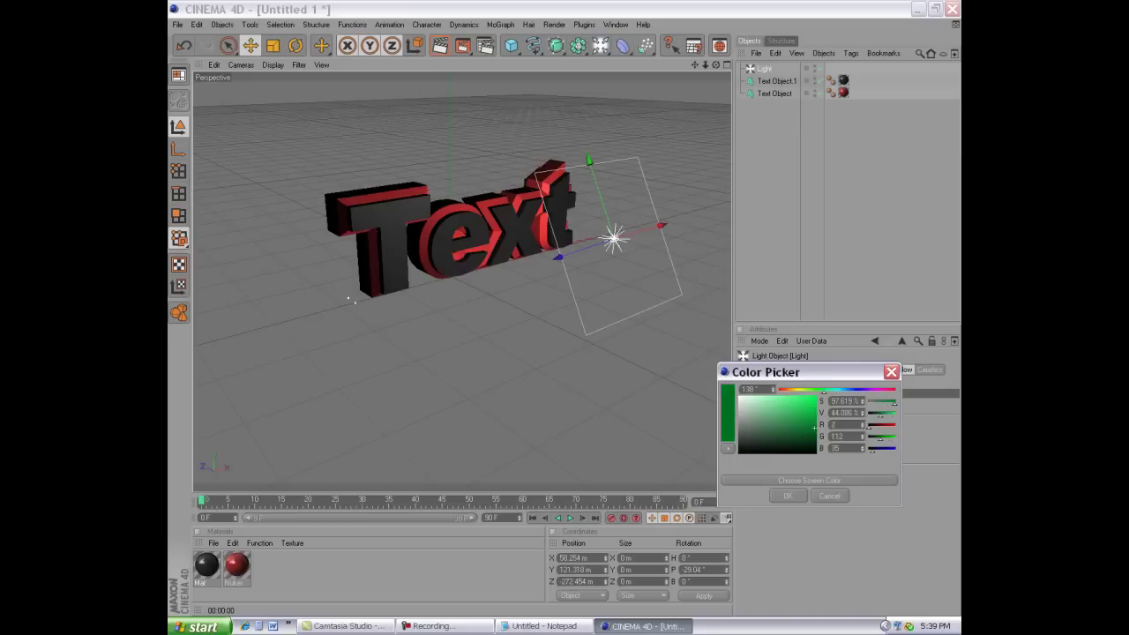
key("Return")
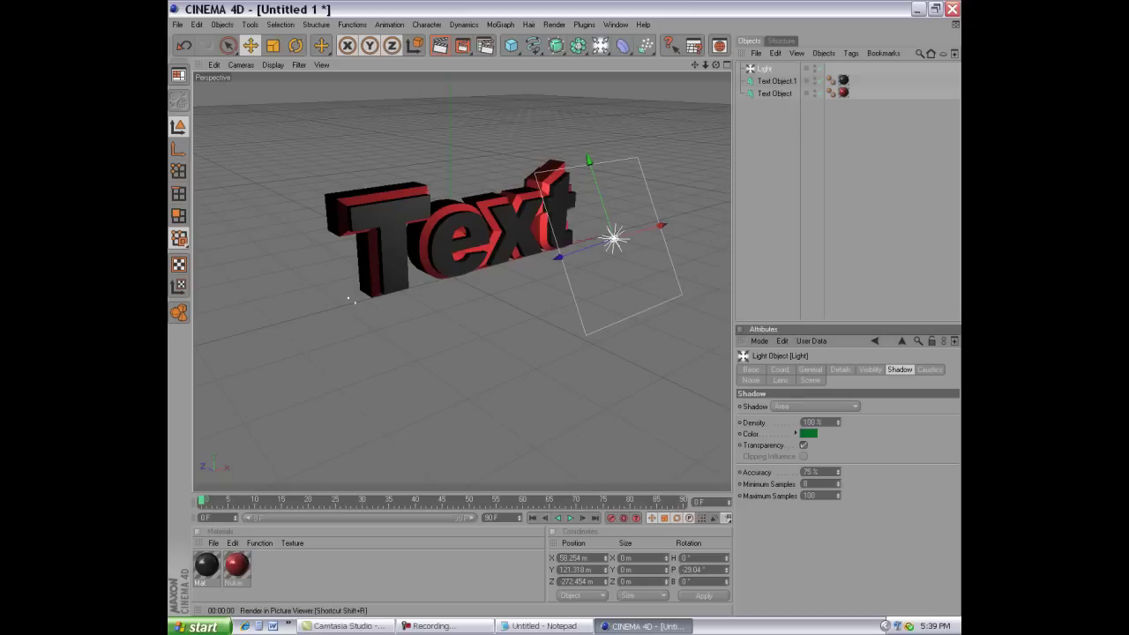
left_click(439, 45)
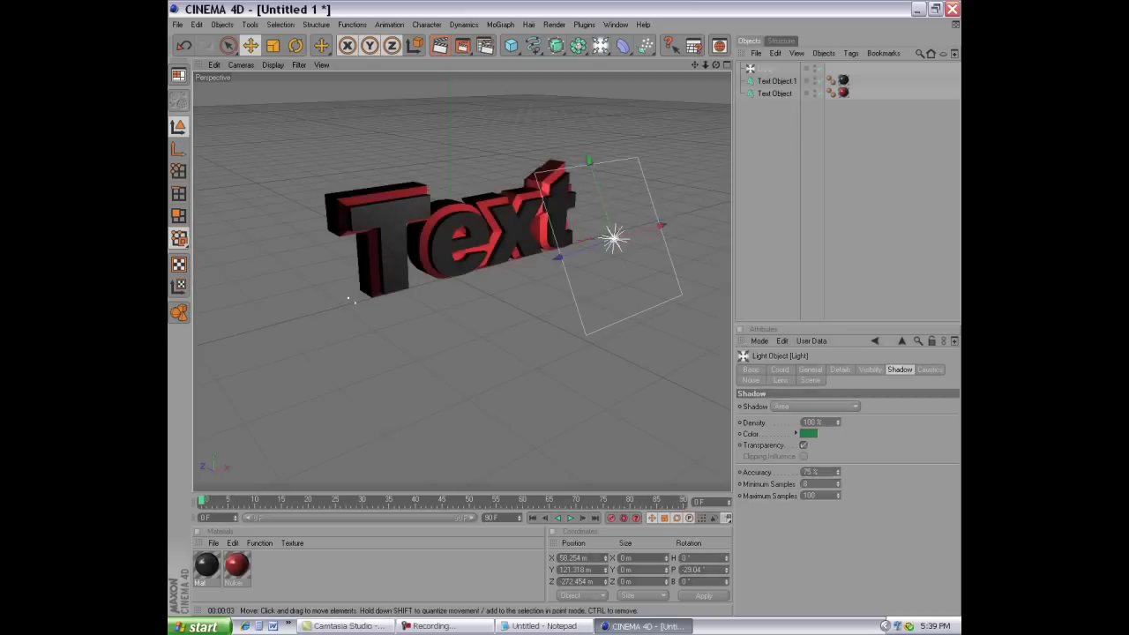
left_click(349, 300)
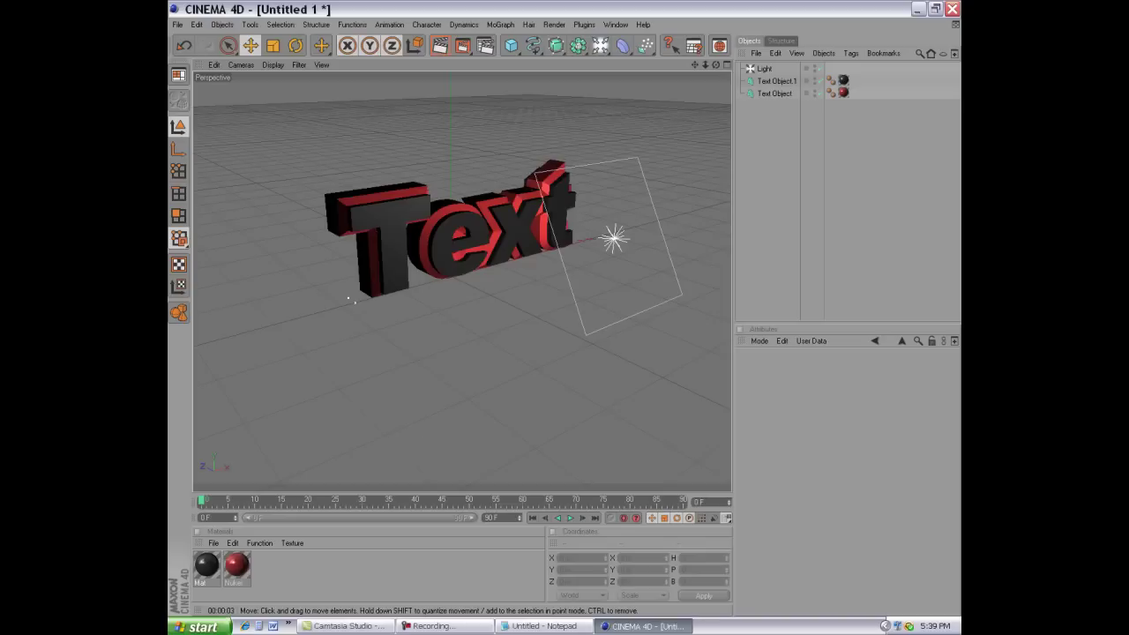
- Try a white shadow colour, then set the shadow colour to black
key("ctrl+z")
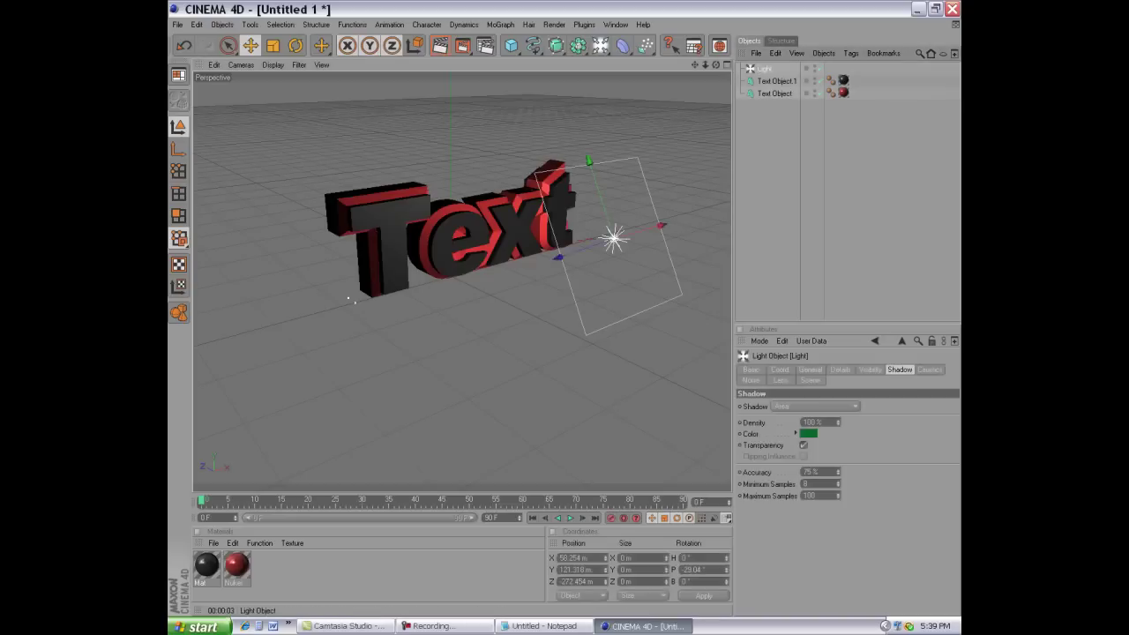
left_click(808, 433)
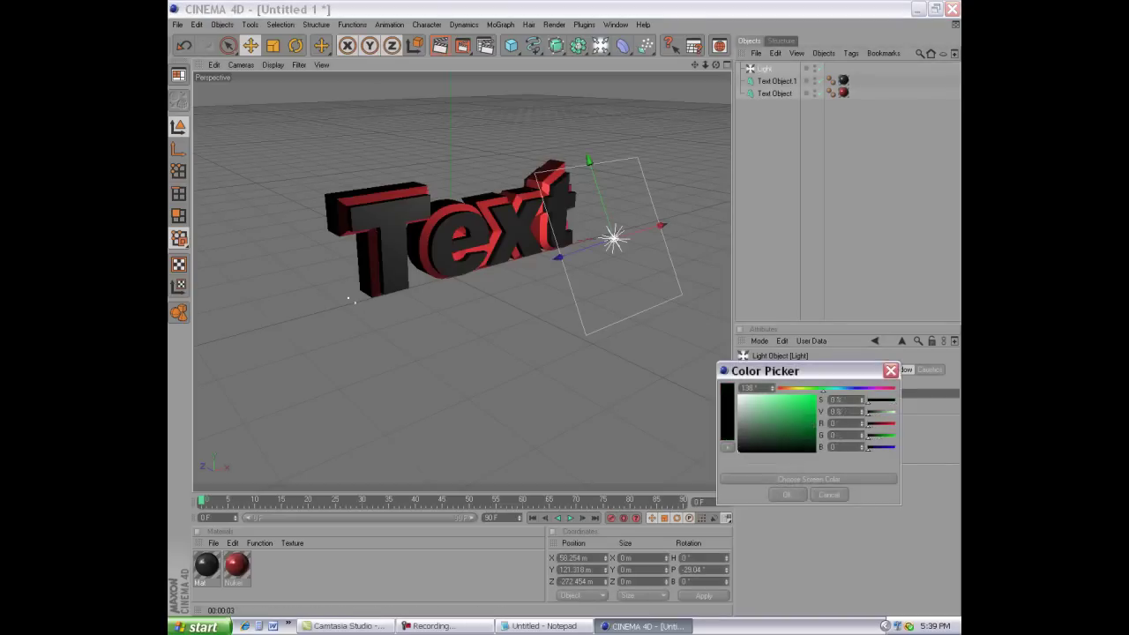
left_click_drag(867, 412, 894, 412)
key("Return")
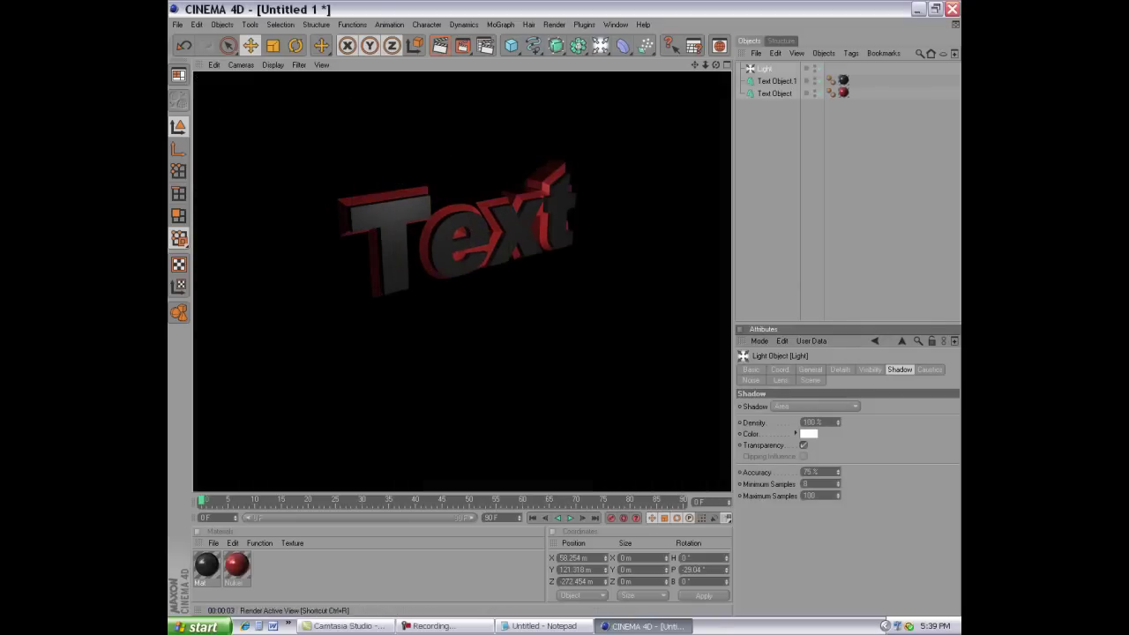
left_click(349, 299)
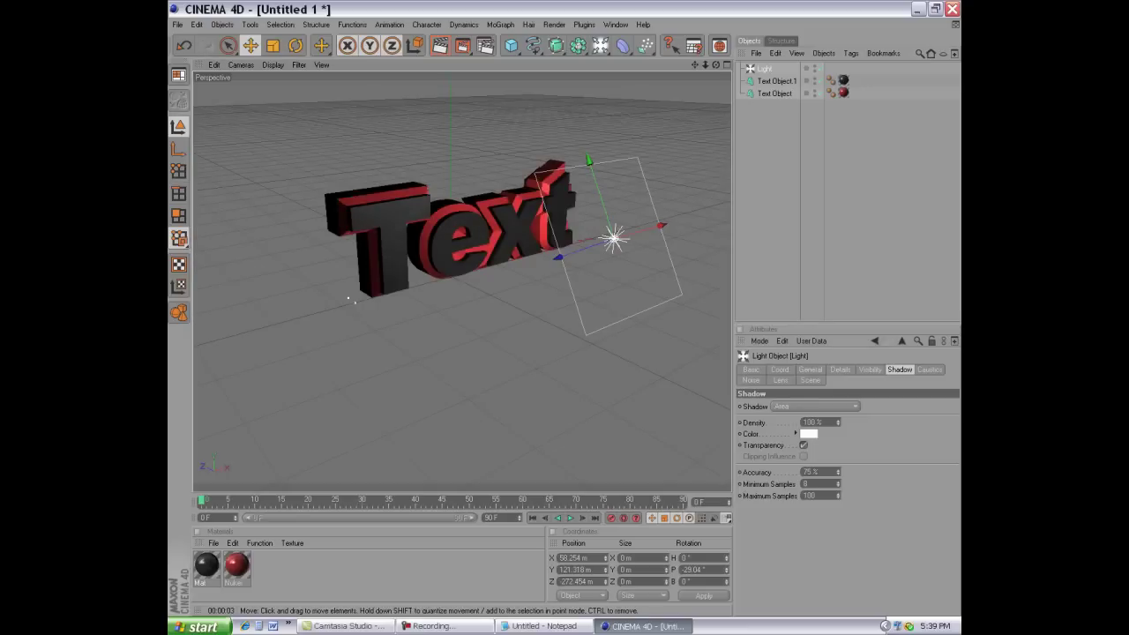
left_click(809, 433)
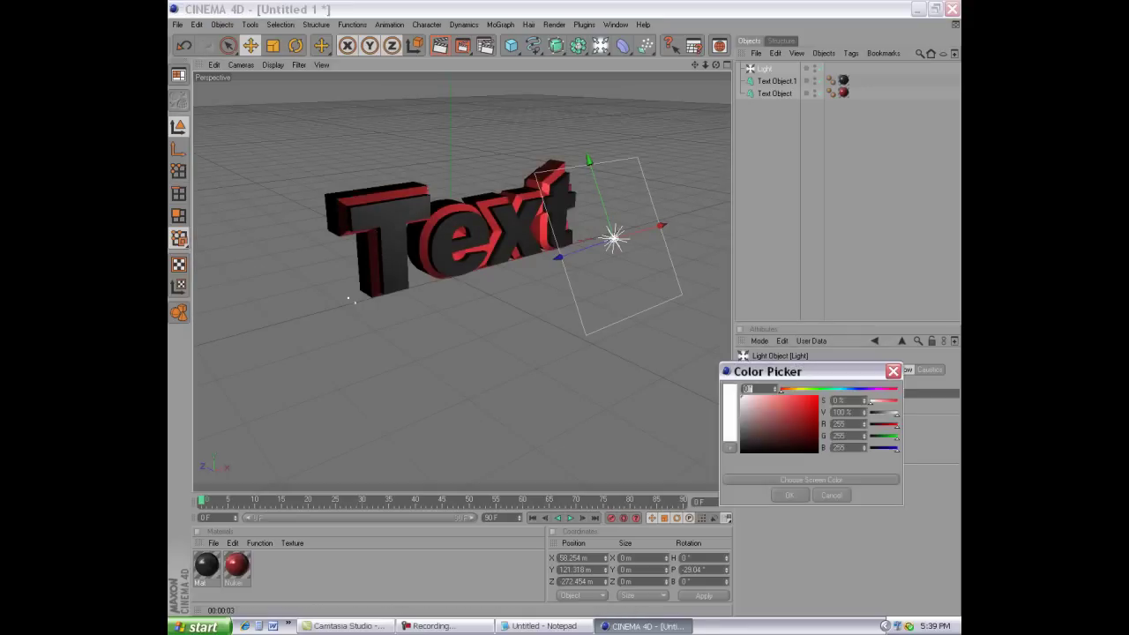
key("Return")
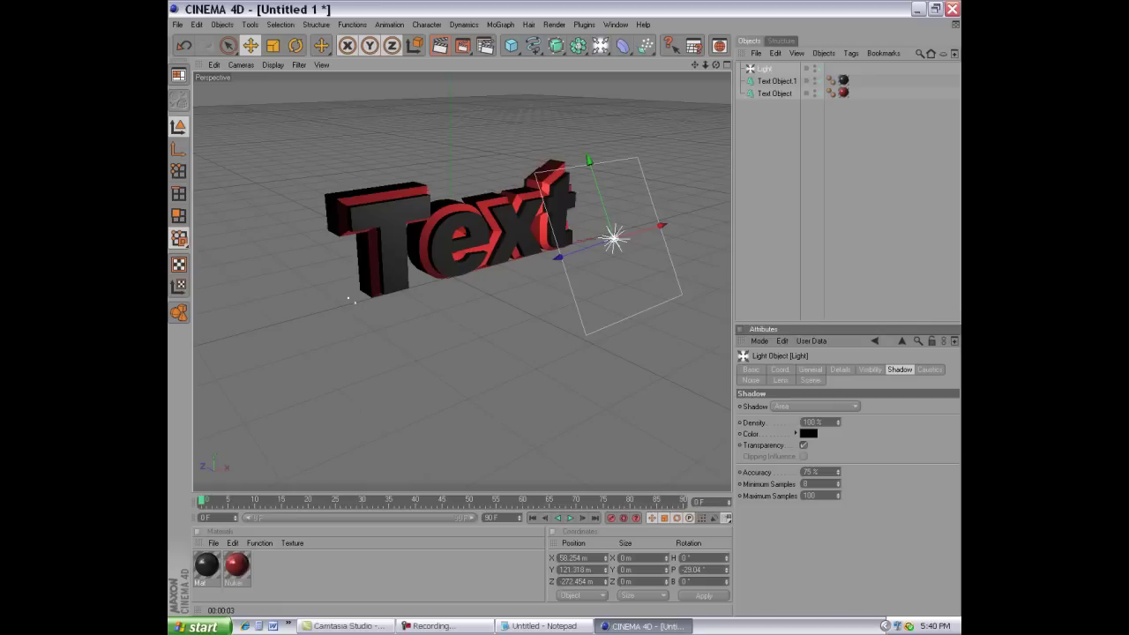
key("alt+Tab")
- Replace the note with 'Add a plane and make it bright white' and minimize Notepad
type("So")
key("ctrl+a")
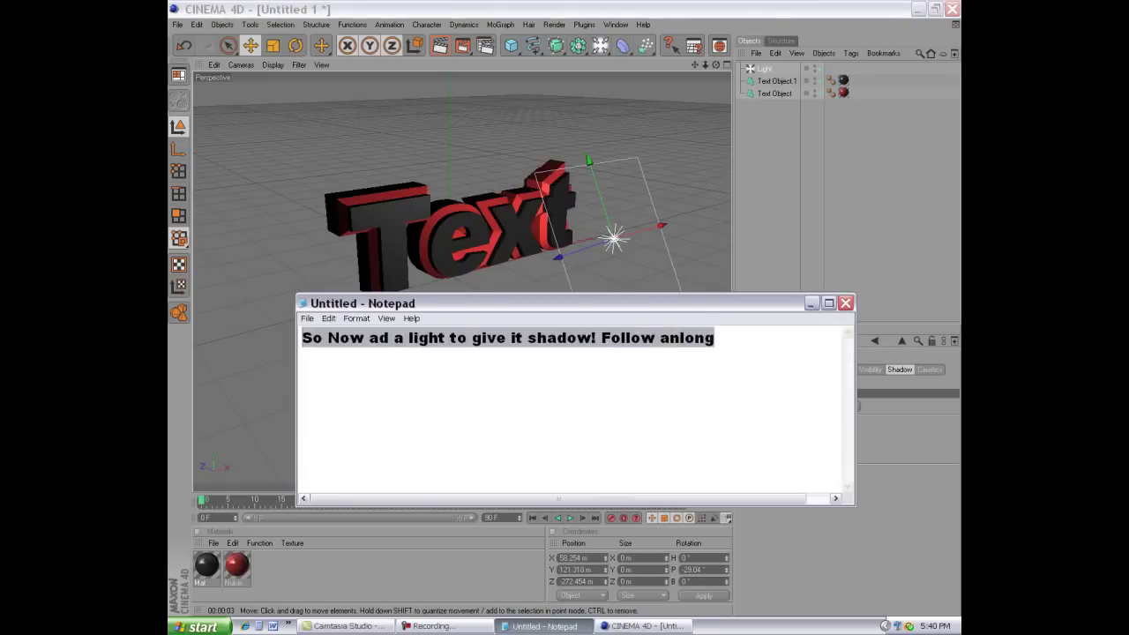
type("Add a ")
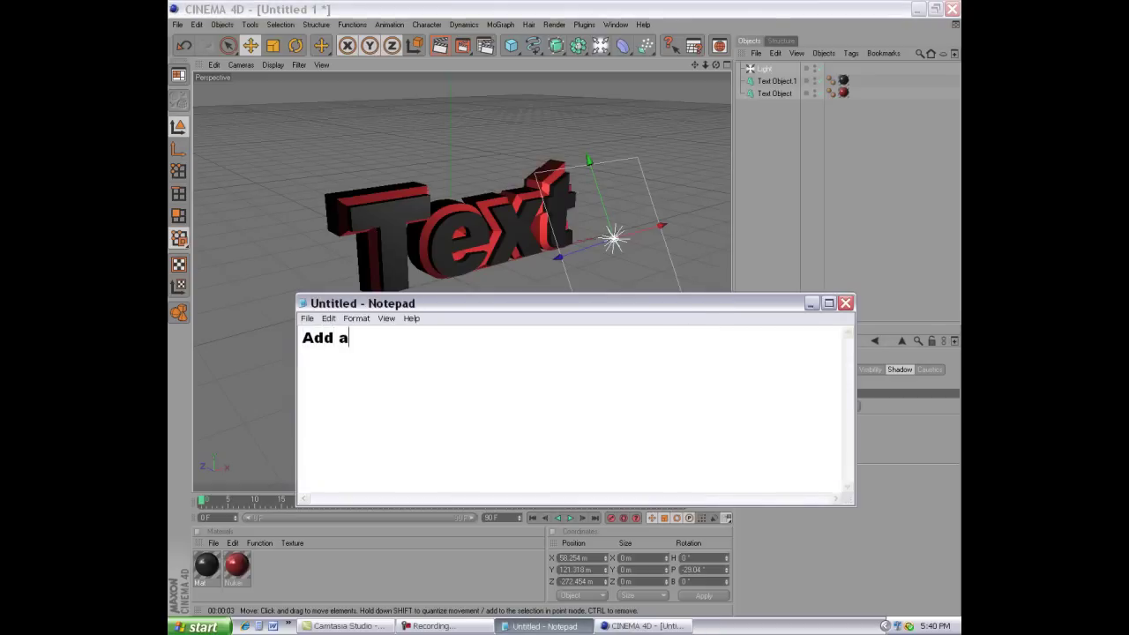
type("plane a")
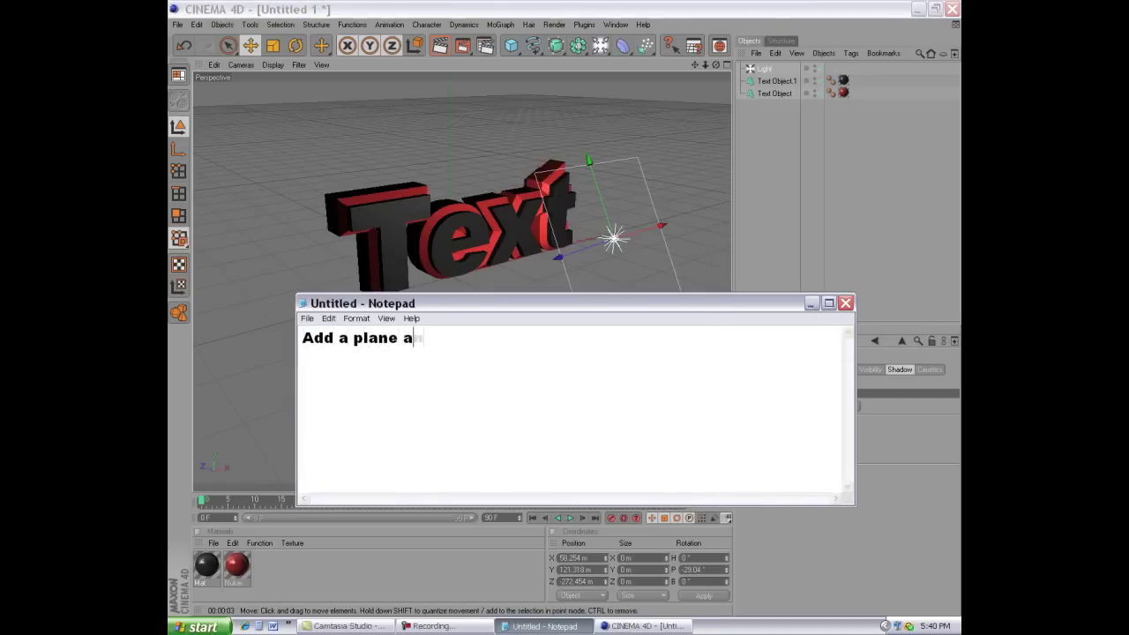
type("nd ma")
type("ke it br")
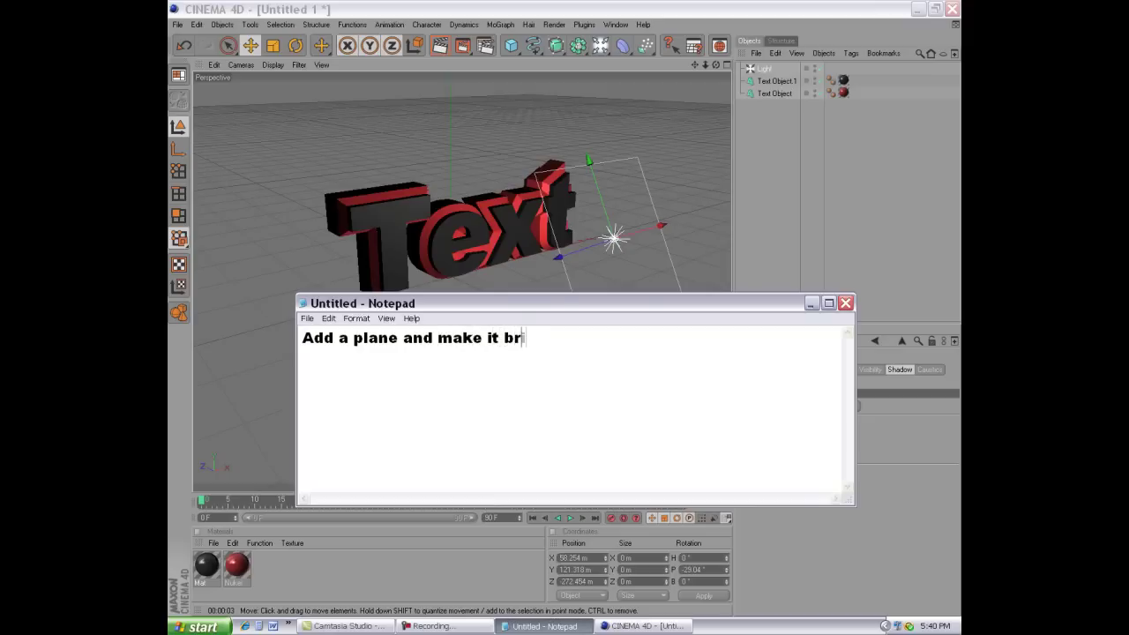
type("ight whit")
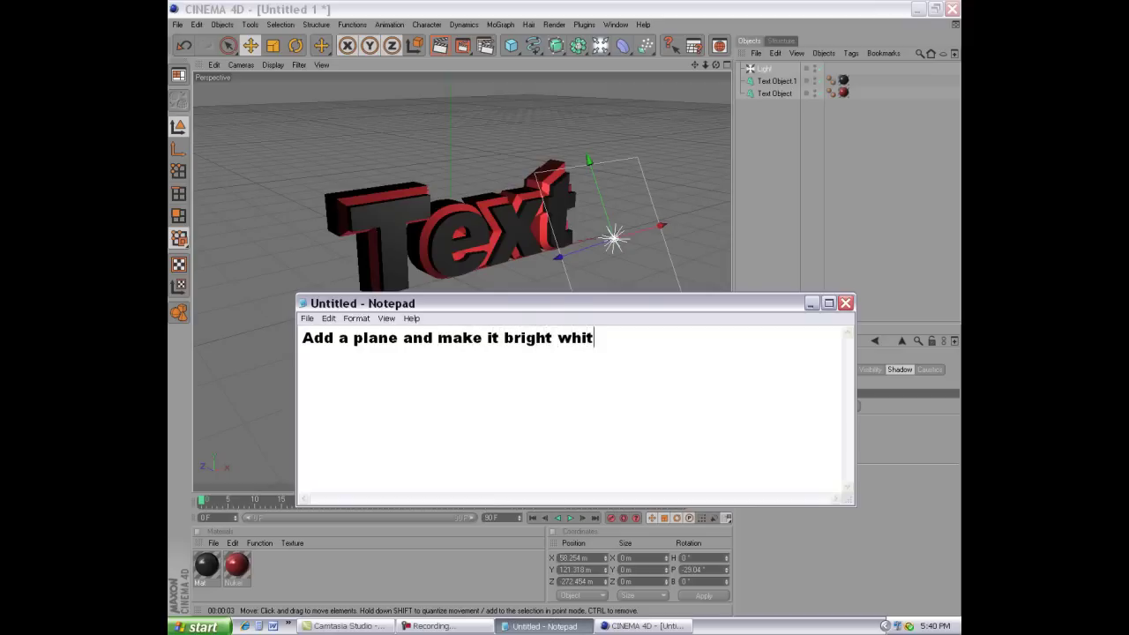
type("e")
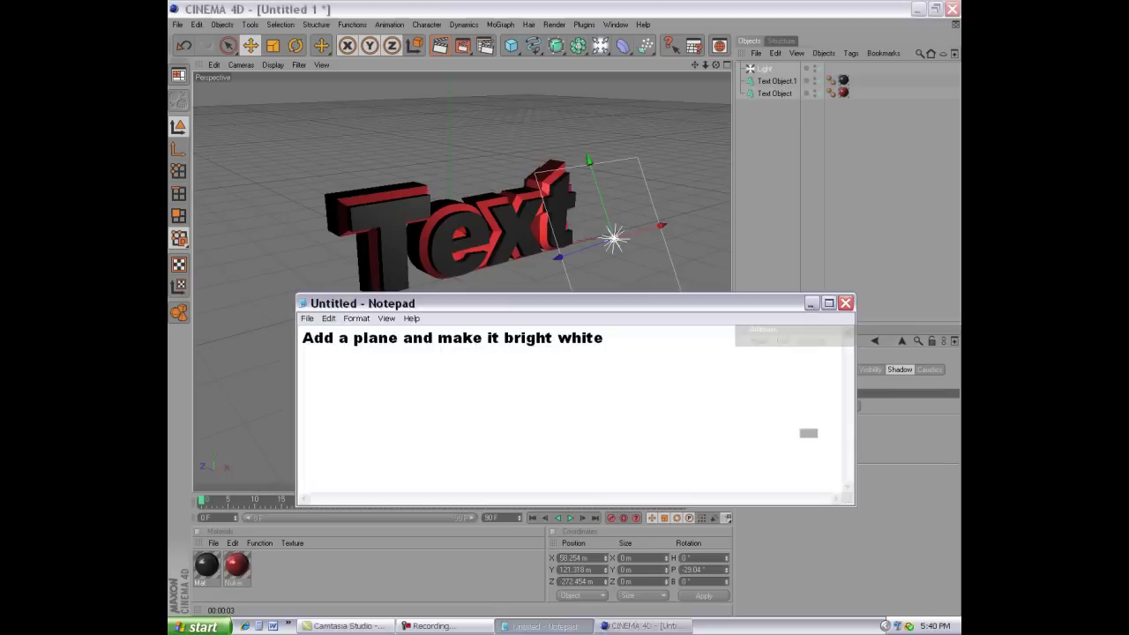
left_click(811, 304)
- Add a Plane object and set its Width and Height to 99999 m
left_click(511, 45)
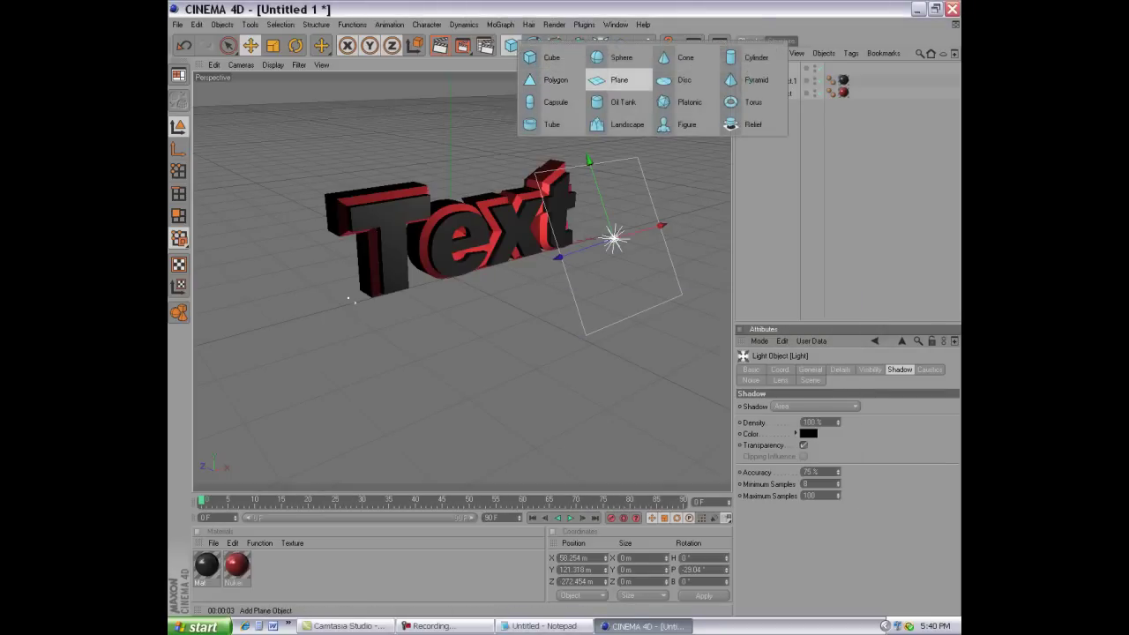
left_click(617, 79)
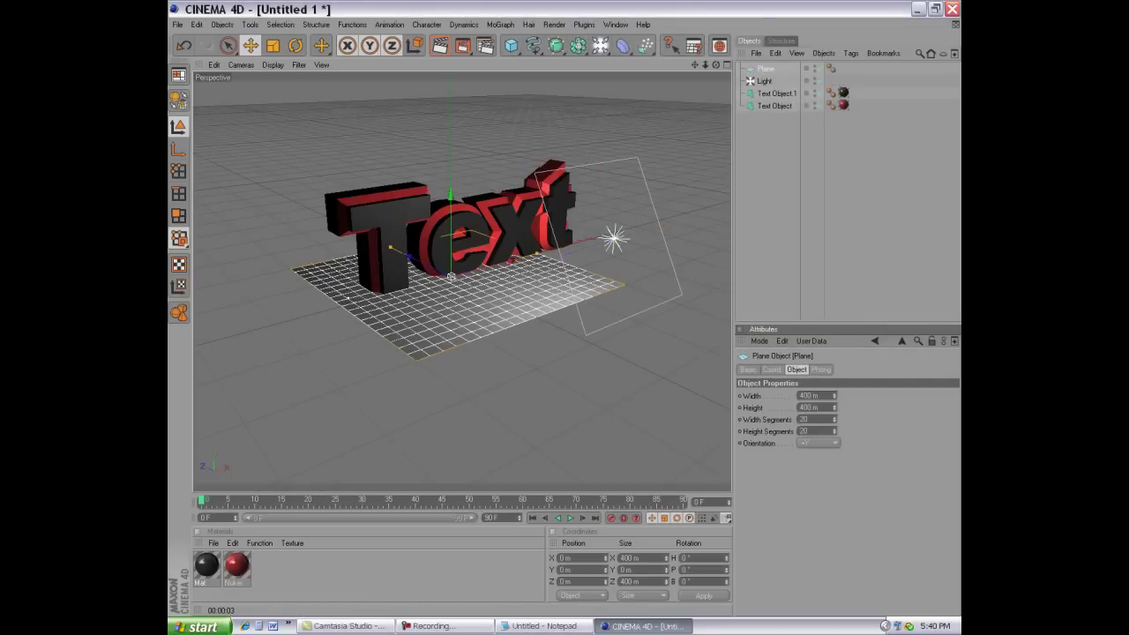
double_click(808, 395)
type("1000")
key("BackSpace")
key("BackSpace")
key("BackSpace")
type("999")
key("Return")
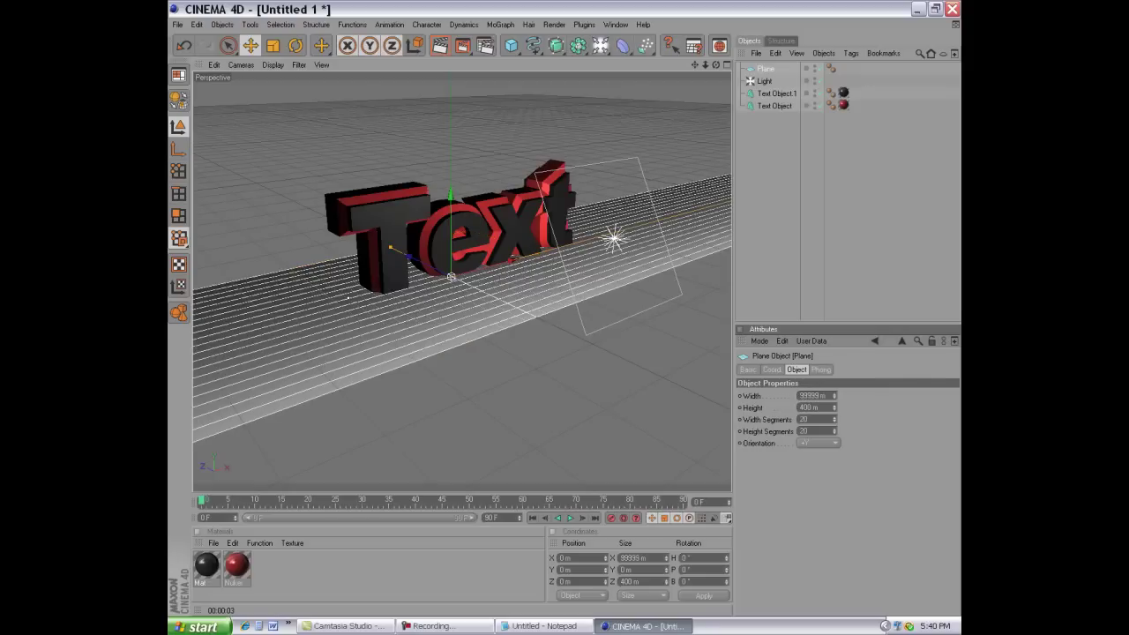
key("Tab")
type("999")
key("Return")
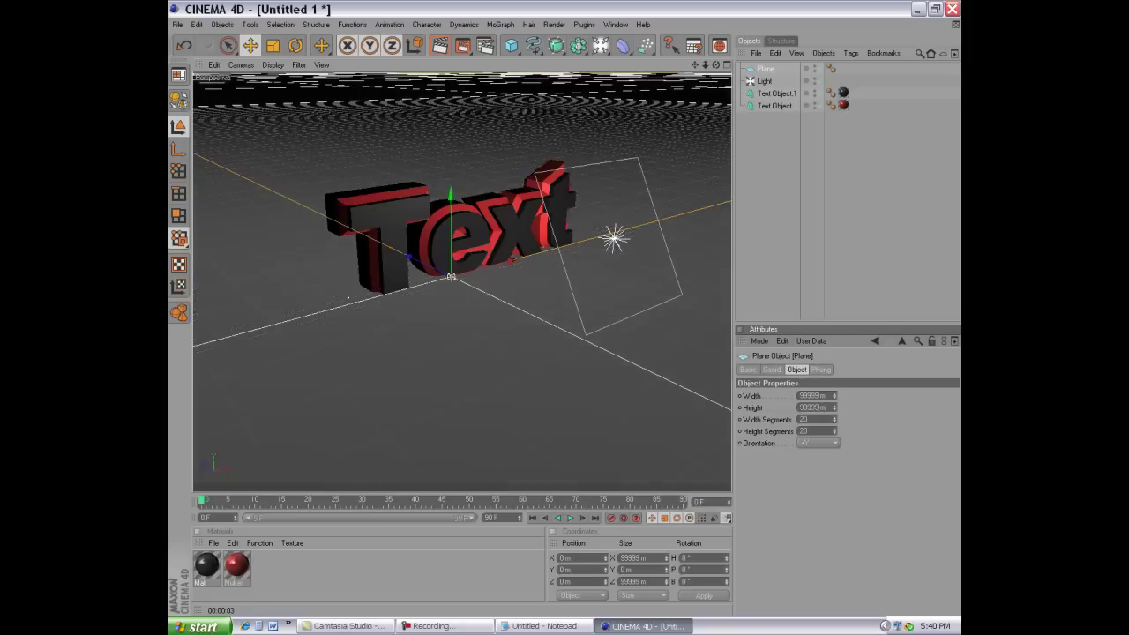
- Create material Mat.1 with a near-white RGB 252 colour
key("ctrl+n")
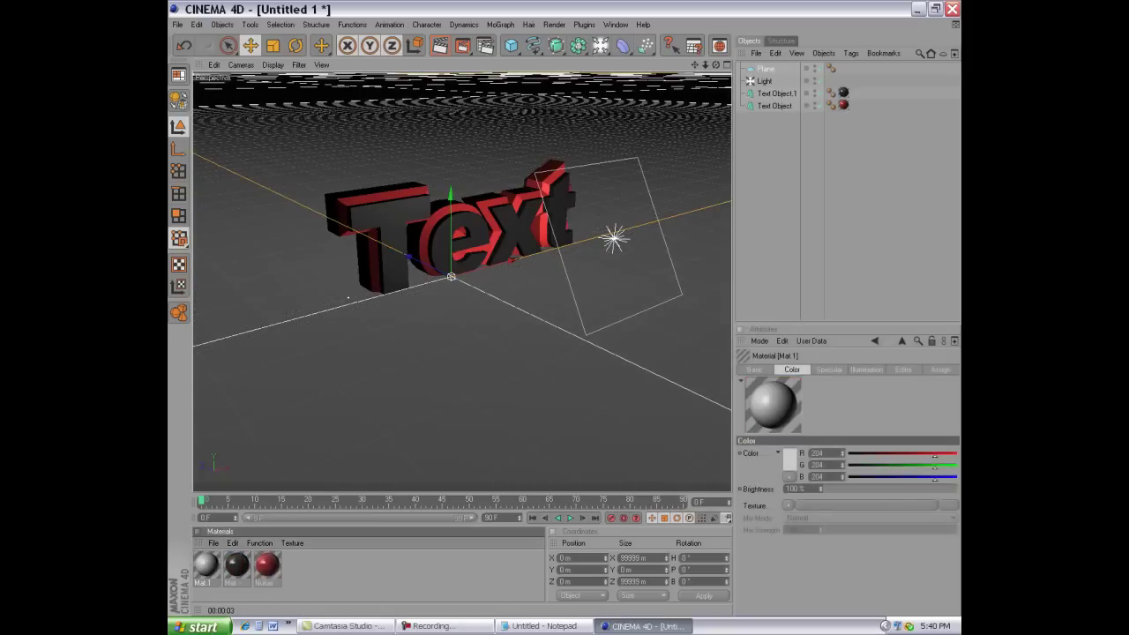
double_click(204, 565)
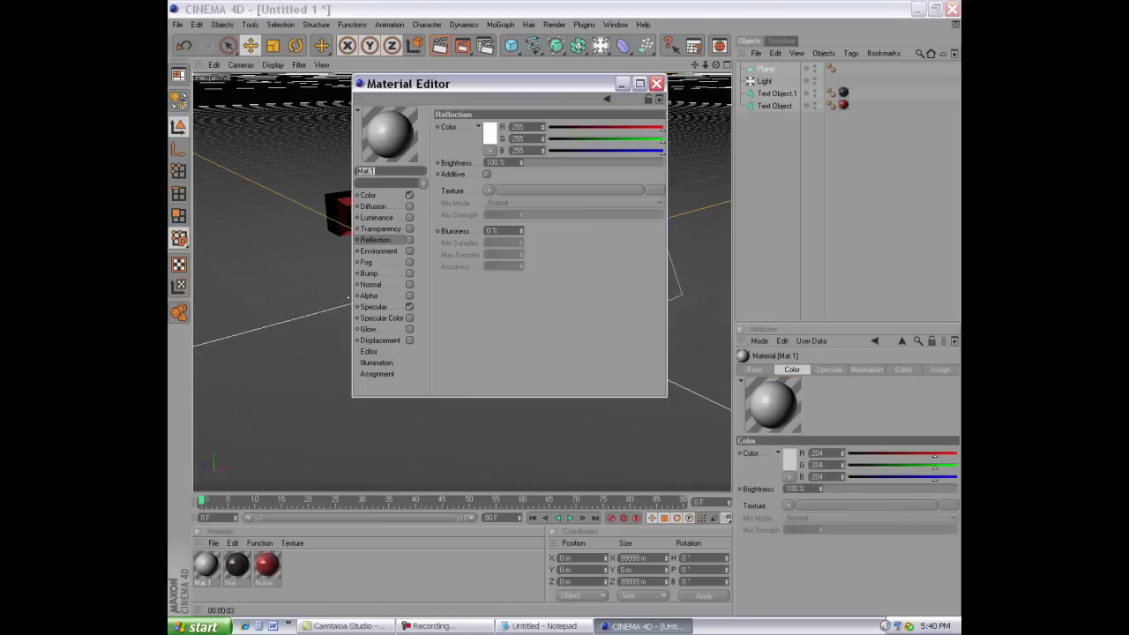
left_click(368, 195)
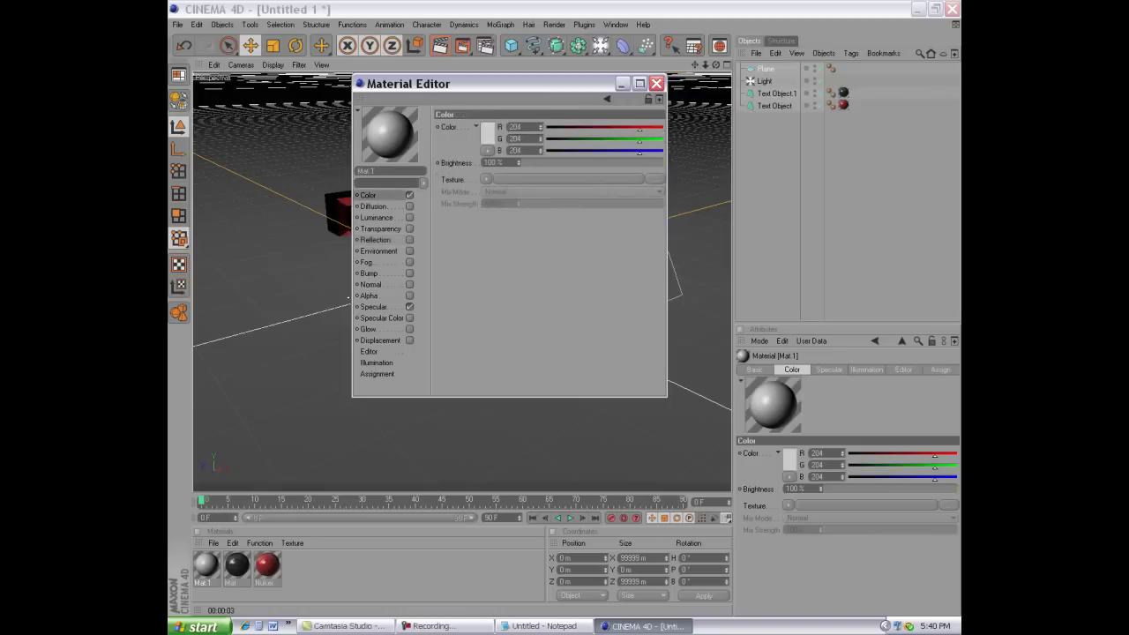
left_click(487, 132)
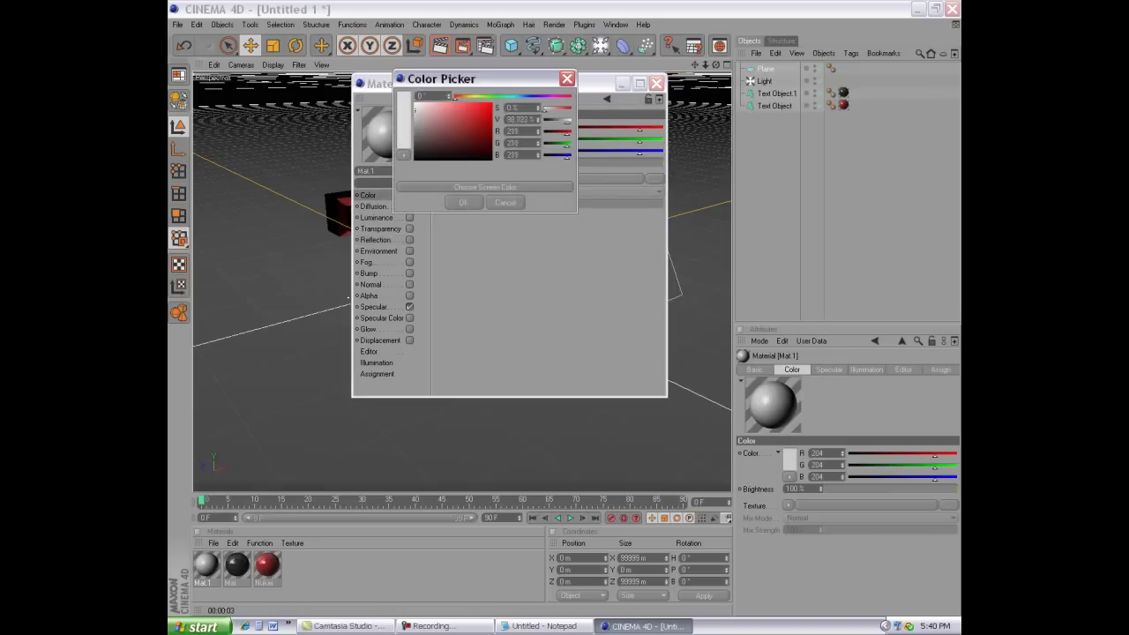
left_click_drag(416, 113, 414, 102)
left_click(462, 202)
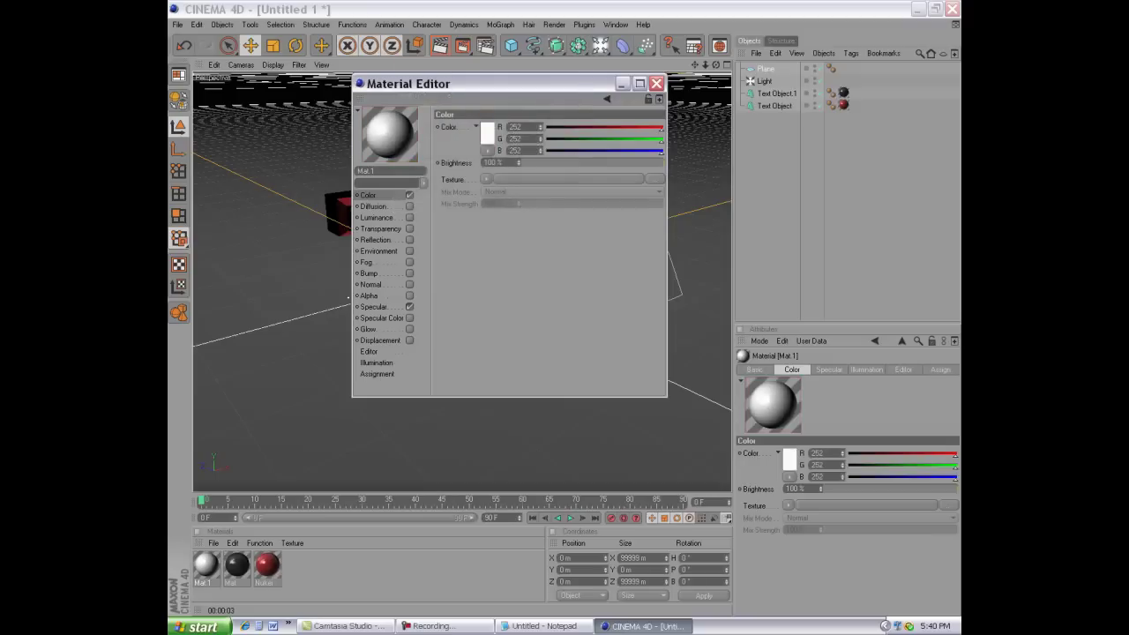
key("alt+F4")
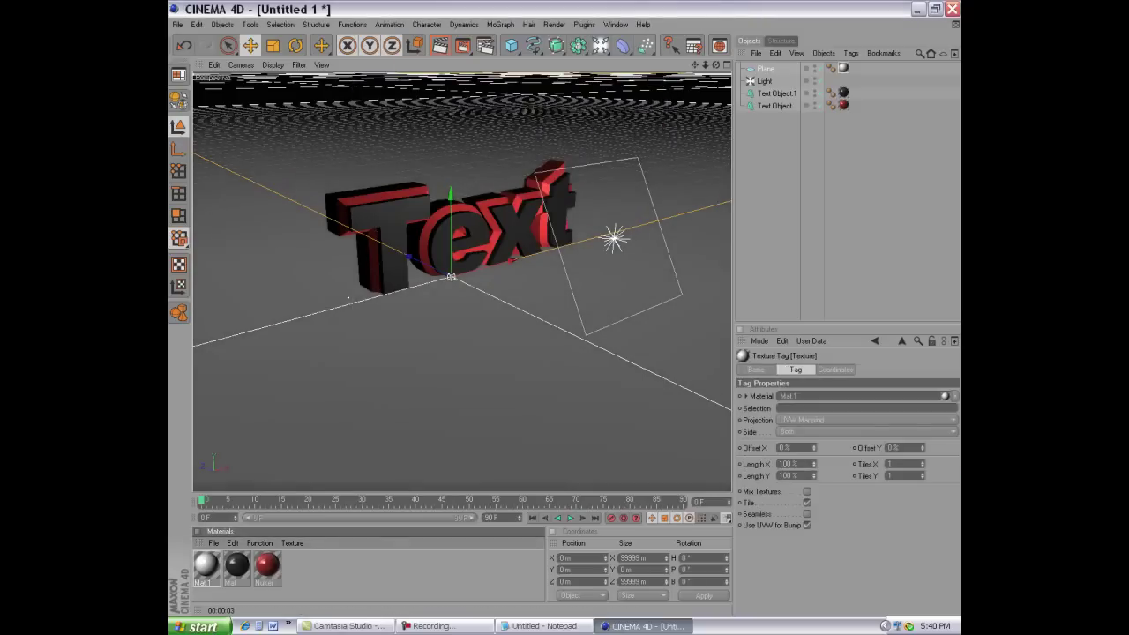
- Raise Mat.1's brightness to 257% so the Plane floor shows bright white
double_click(205, 565)
left_click(486, 133)
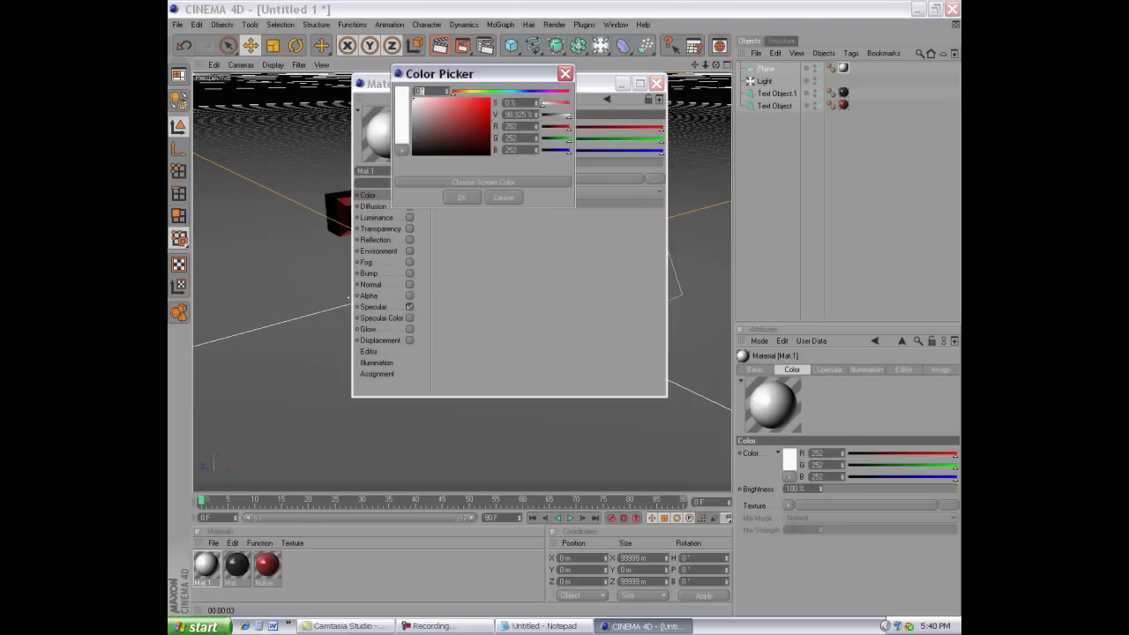
key("Escape")
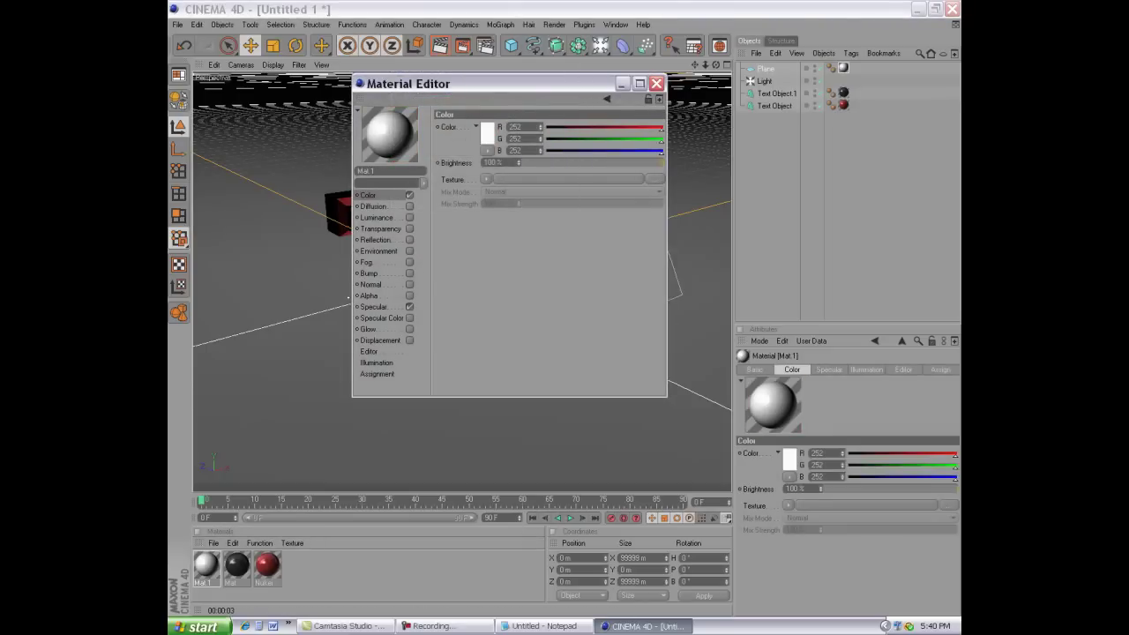
left_click_drag(636, 162, 662, 163)
left_click(656, 83)
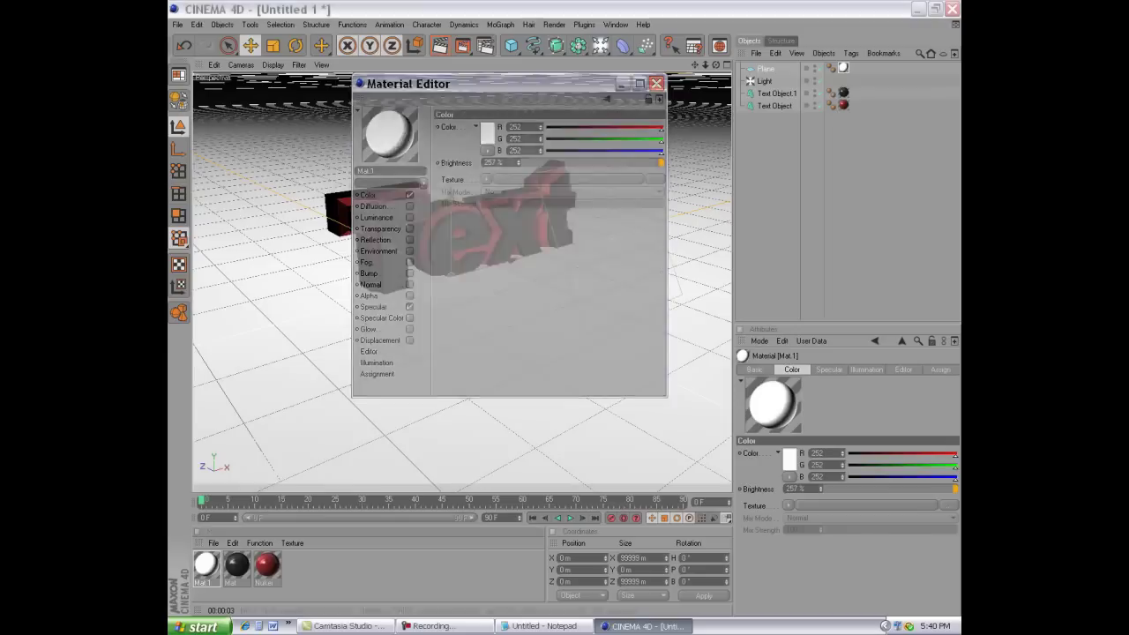
left_click_drag(715, 64, 715, 65)
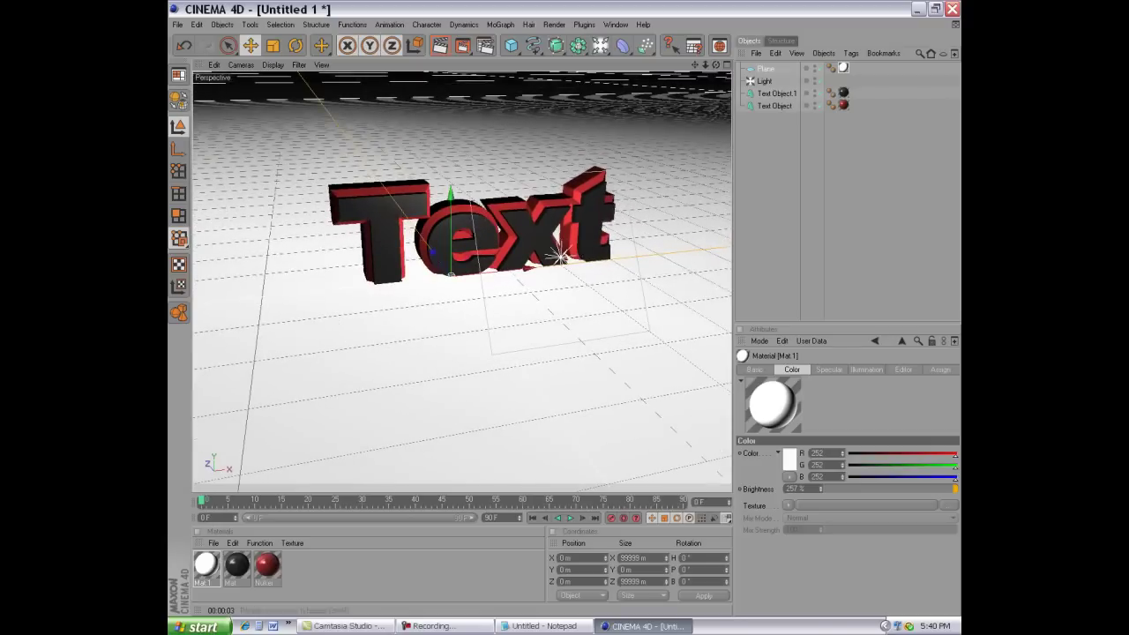
left_click(439, 45)
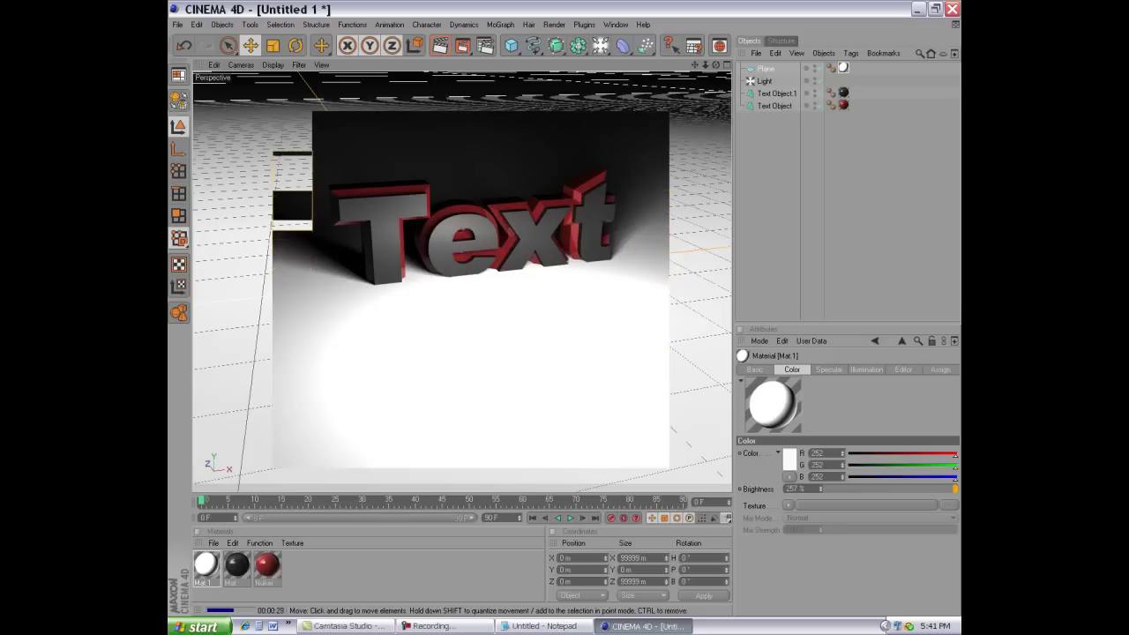
left_click(765, 68)
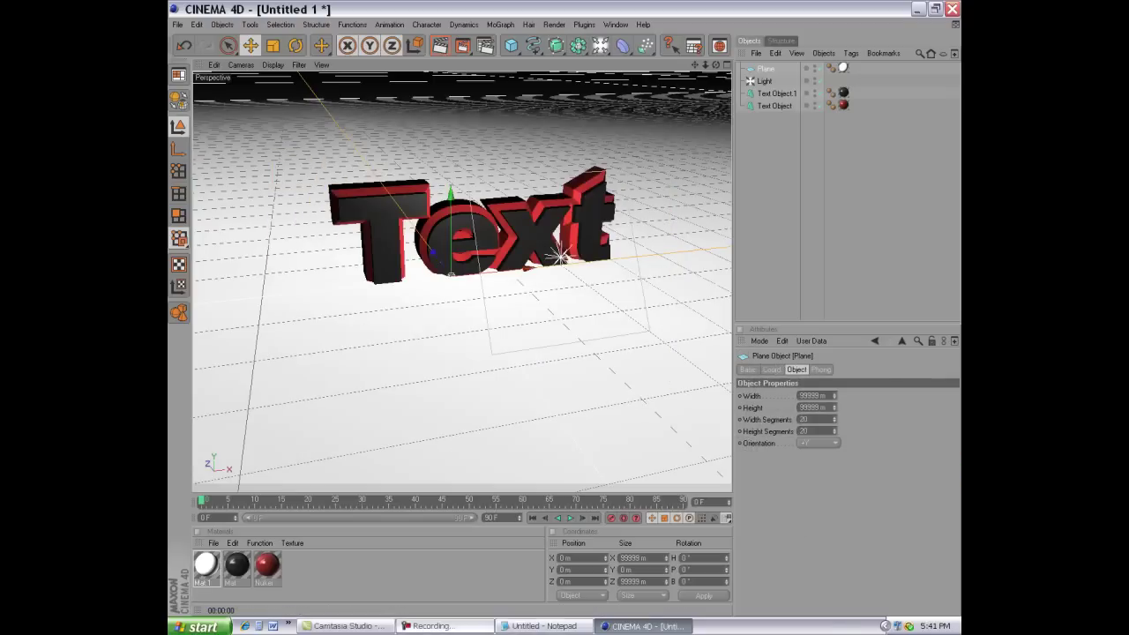
- Replace the Notepad note with 'You now have a pretty cool text! ... Follow along'
left_click(543, 626)
key("ctrl+a")
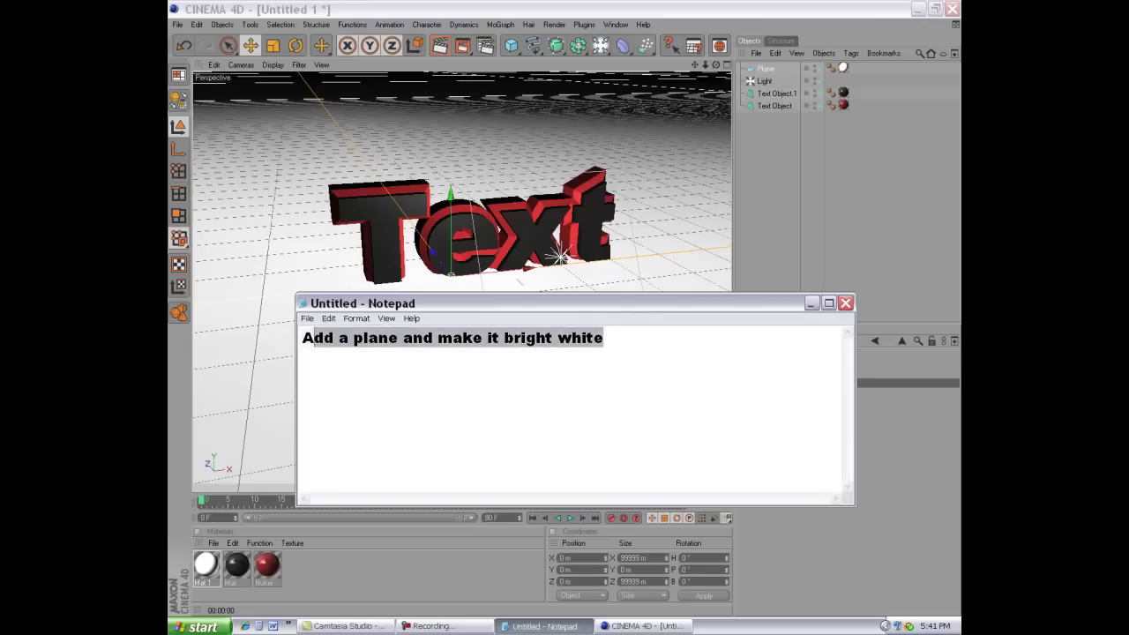
type("You")
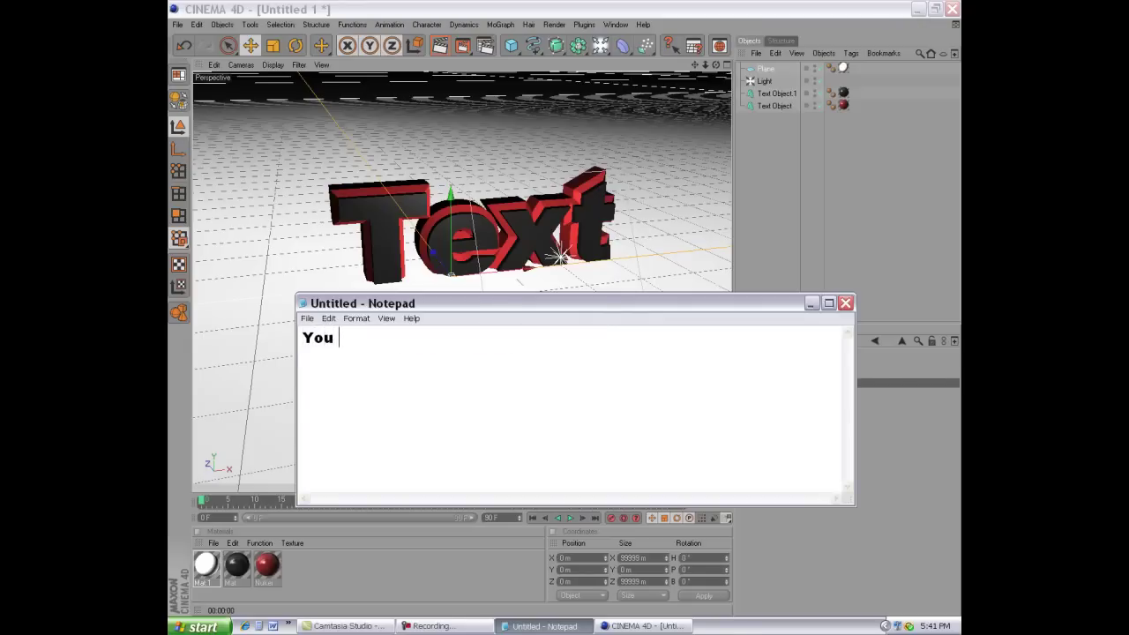
type(" now ")
type("have a ")
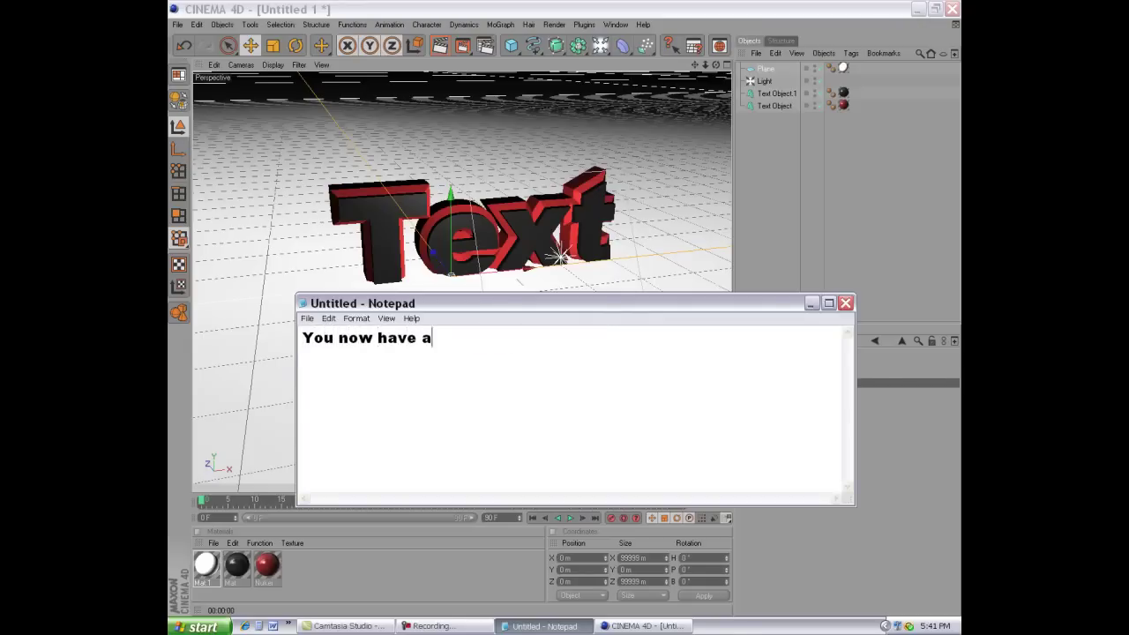
type("pres")
key("BackSpace")
key("BackSpace")
type("etty ")
type("cool")
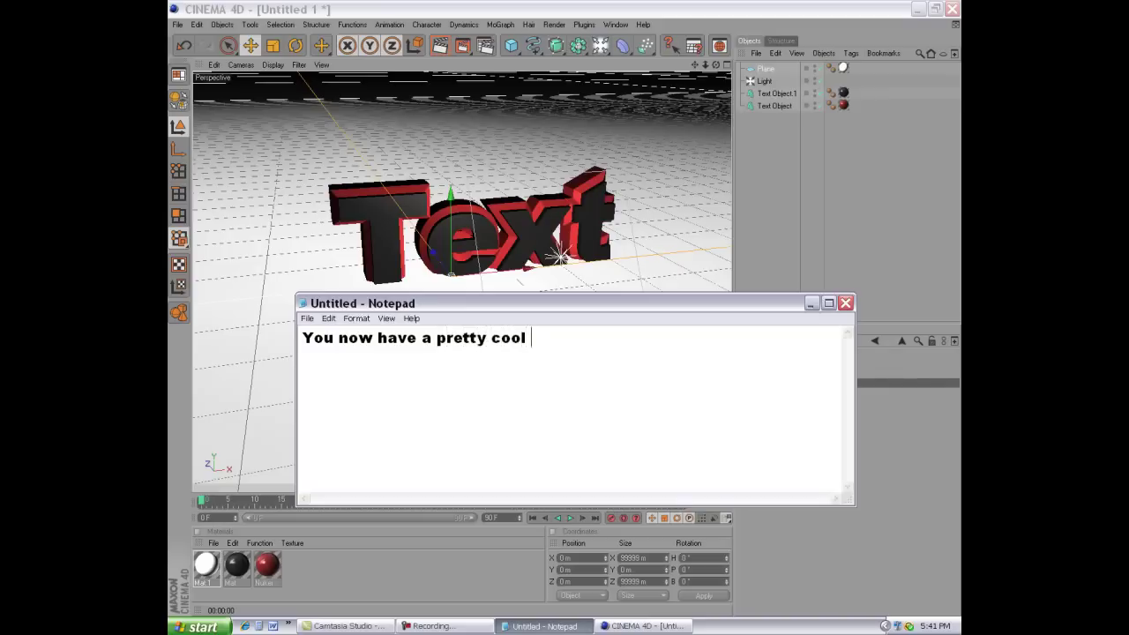
type("text!")
type("If y")
type("ou want t")
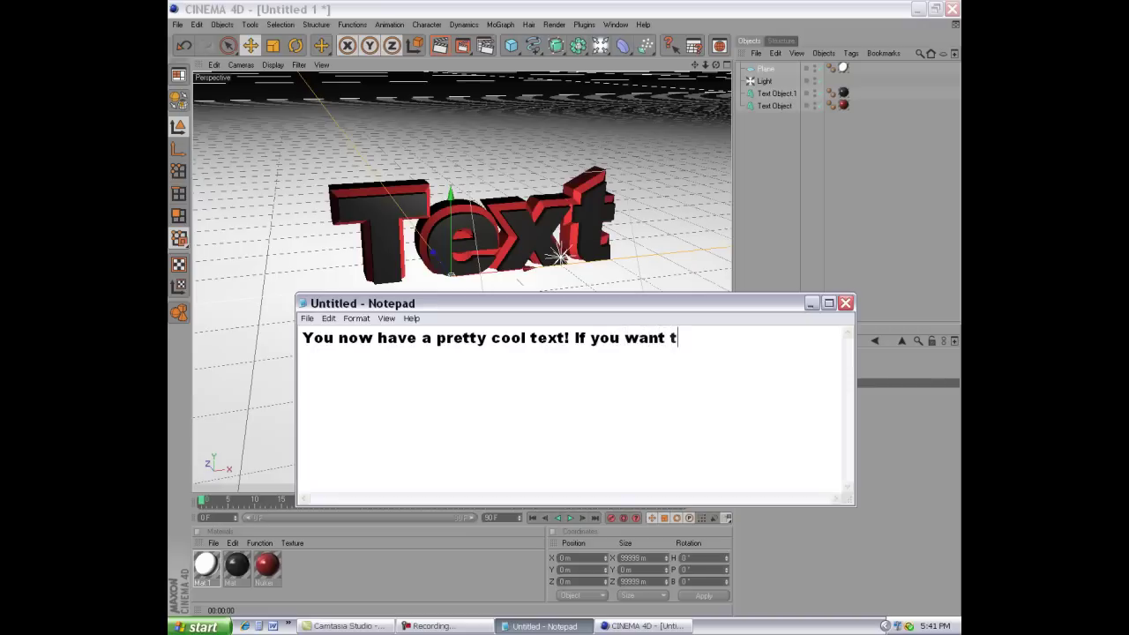
type("o add ")
type("somethin")
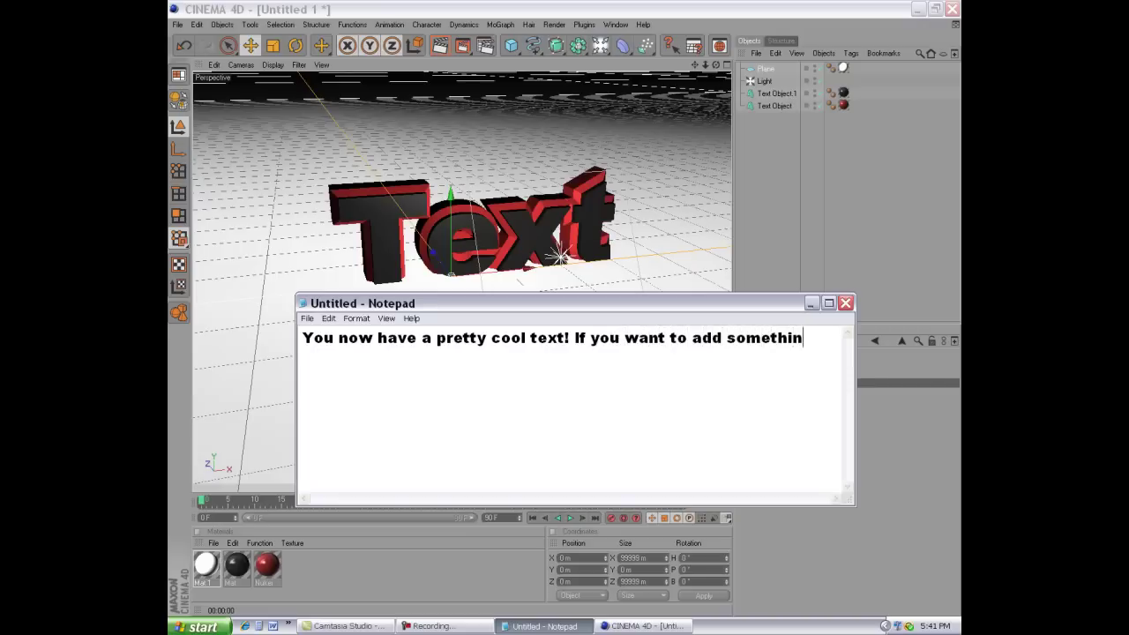
type("g more ")
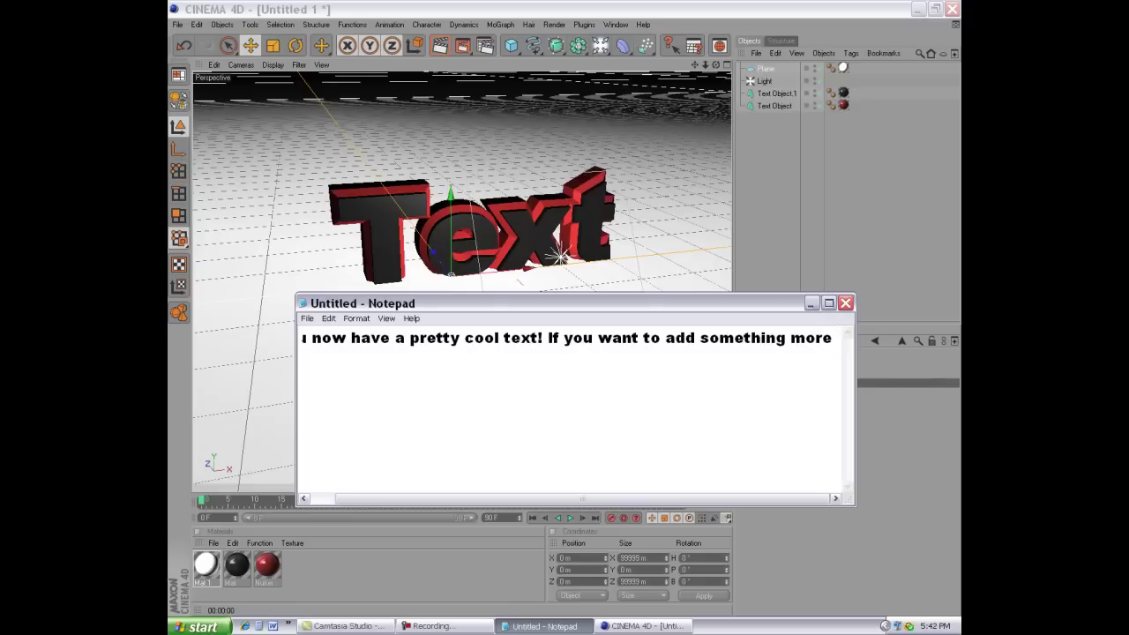
type("I w")
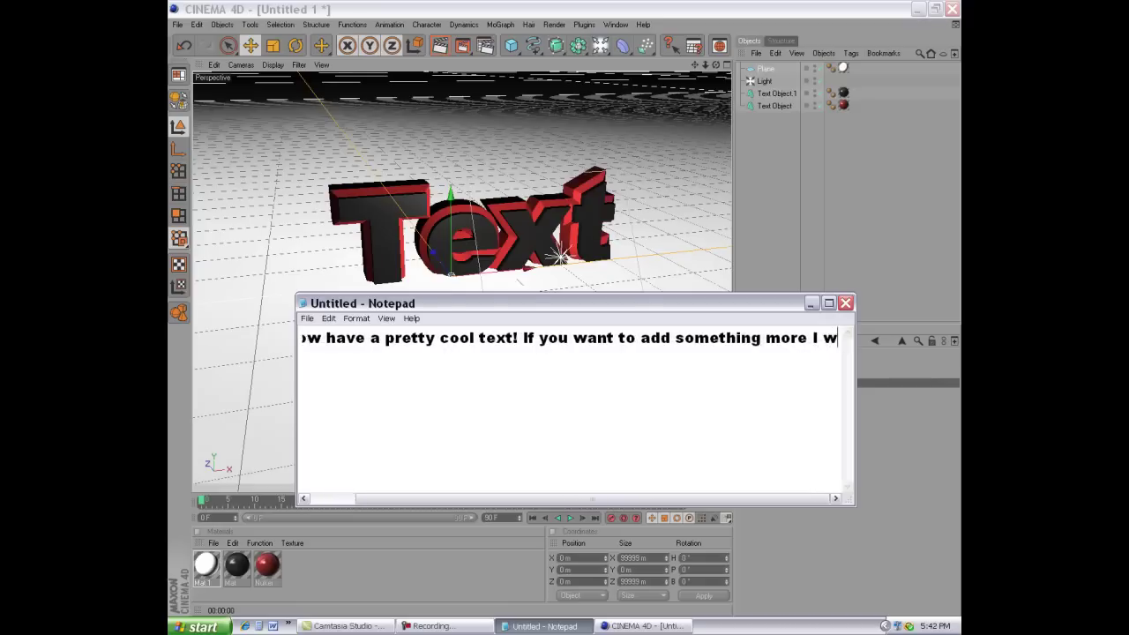
type("ill show")
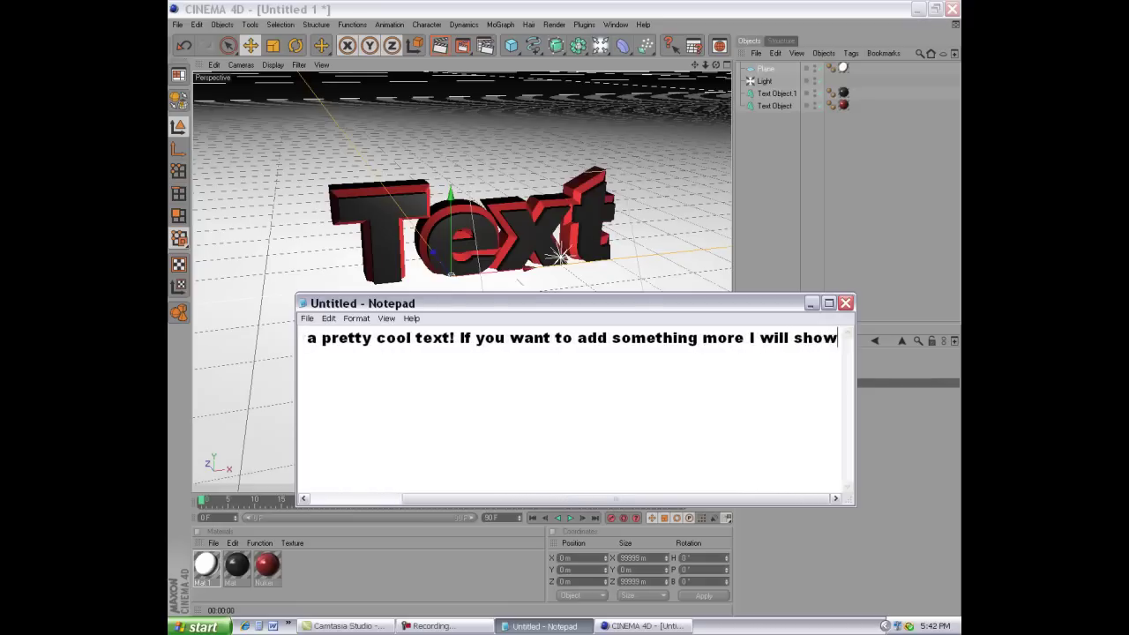
type(" you ")
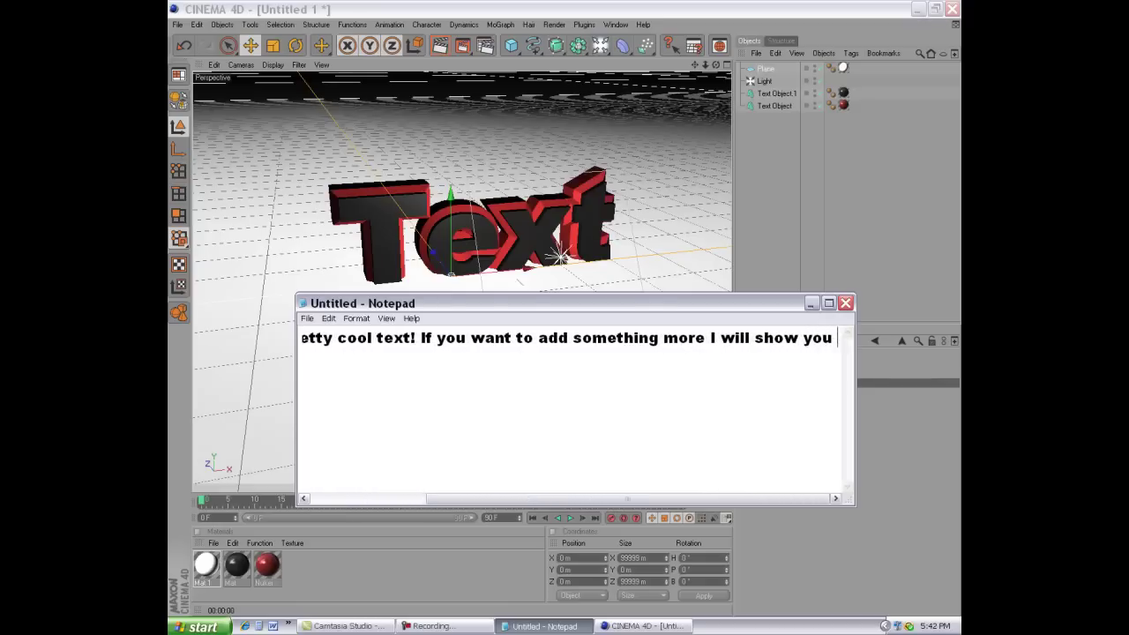
type("! F")
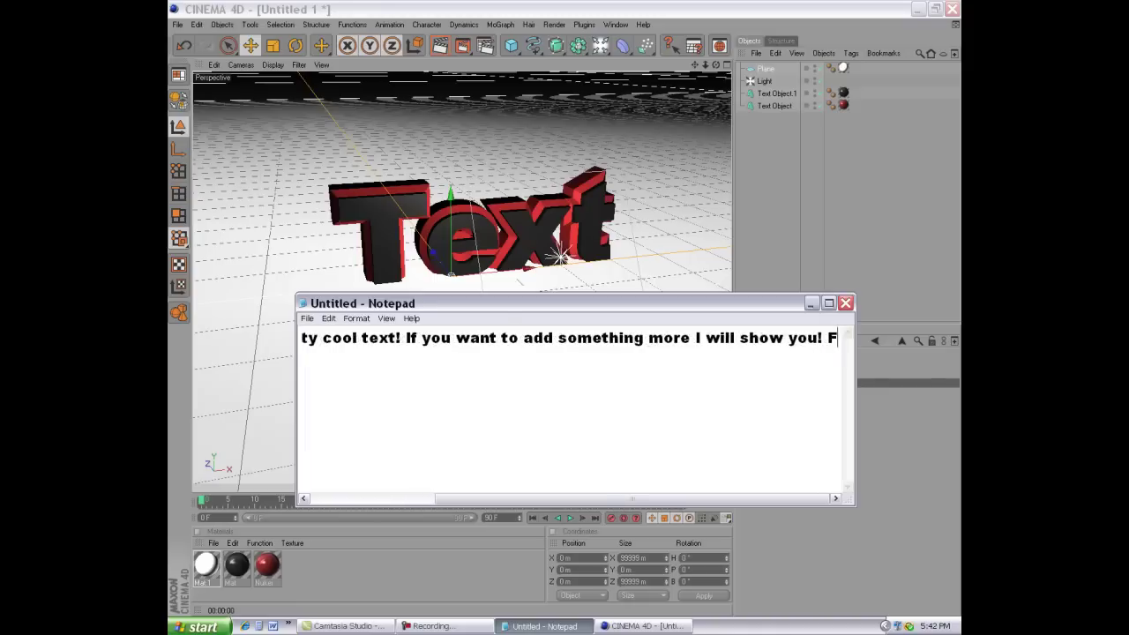
type("ollow a")
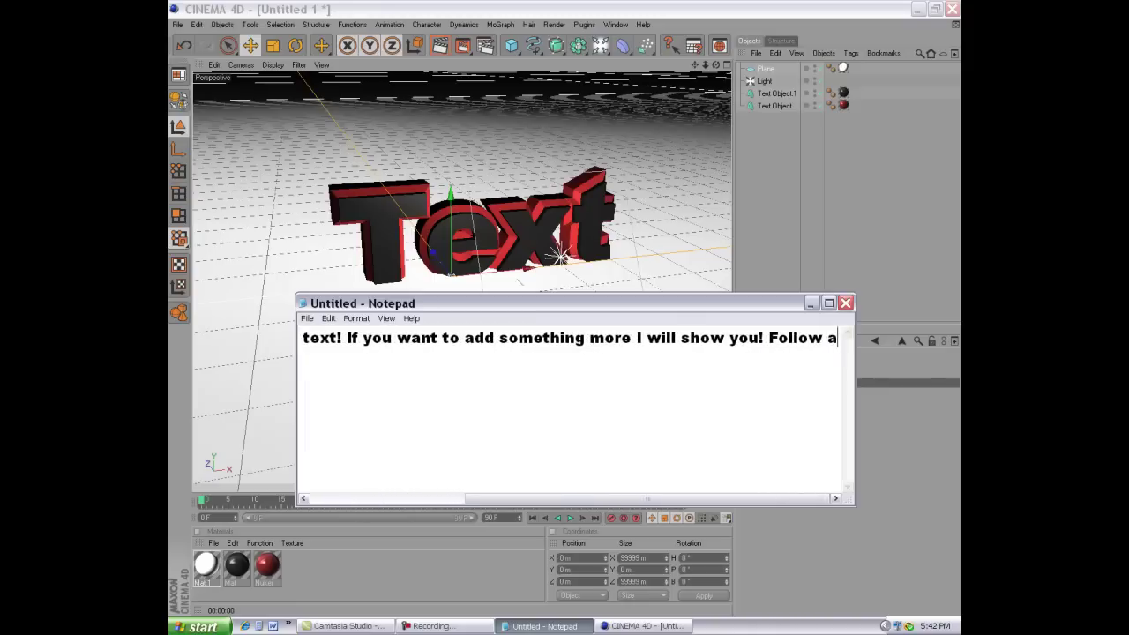
type("nlo")
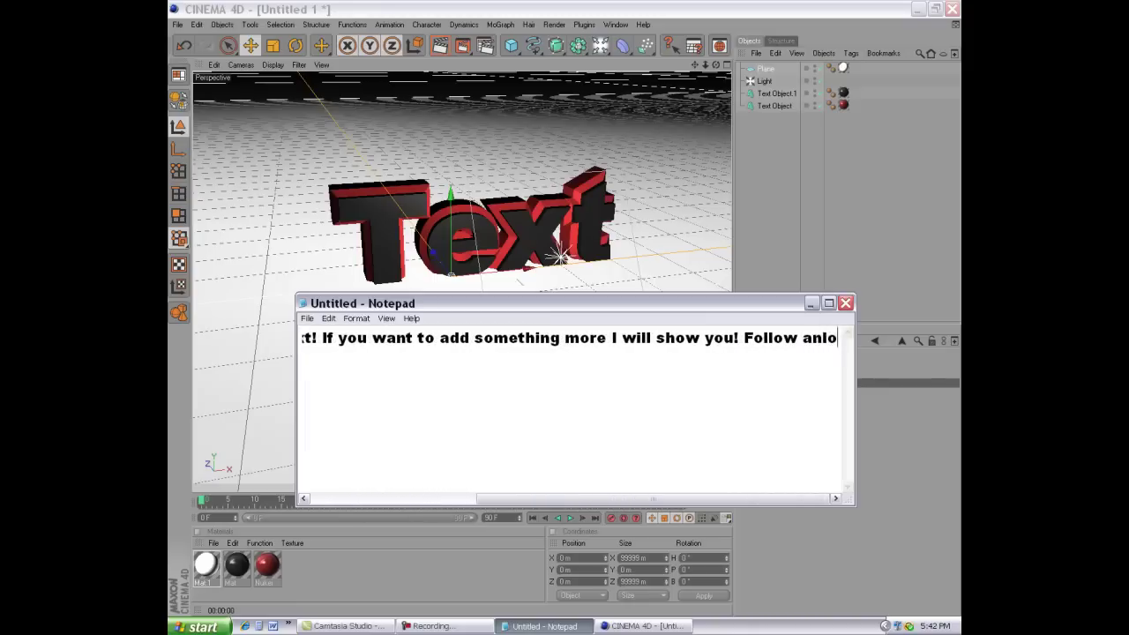
type("ng")
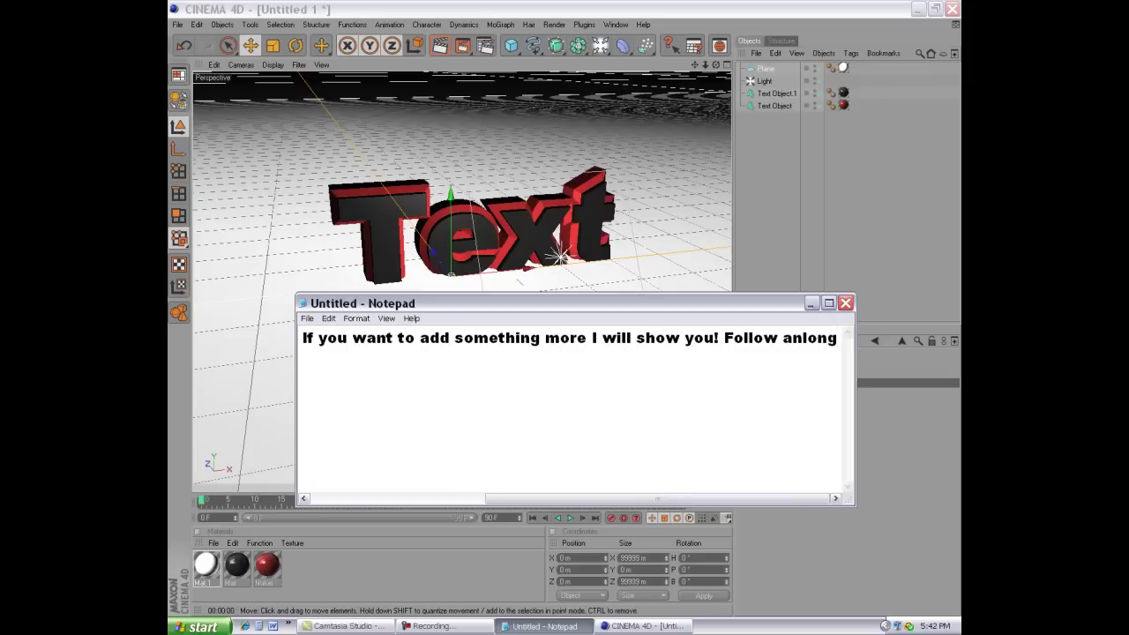
- Minimize Notepad and add an Array object containing both text objects
left_click(812, 303)
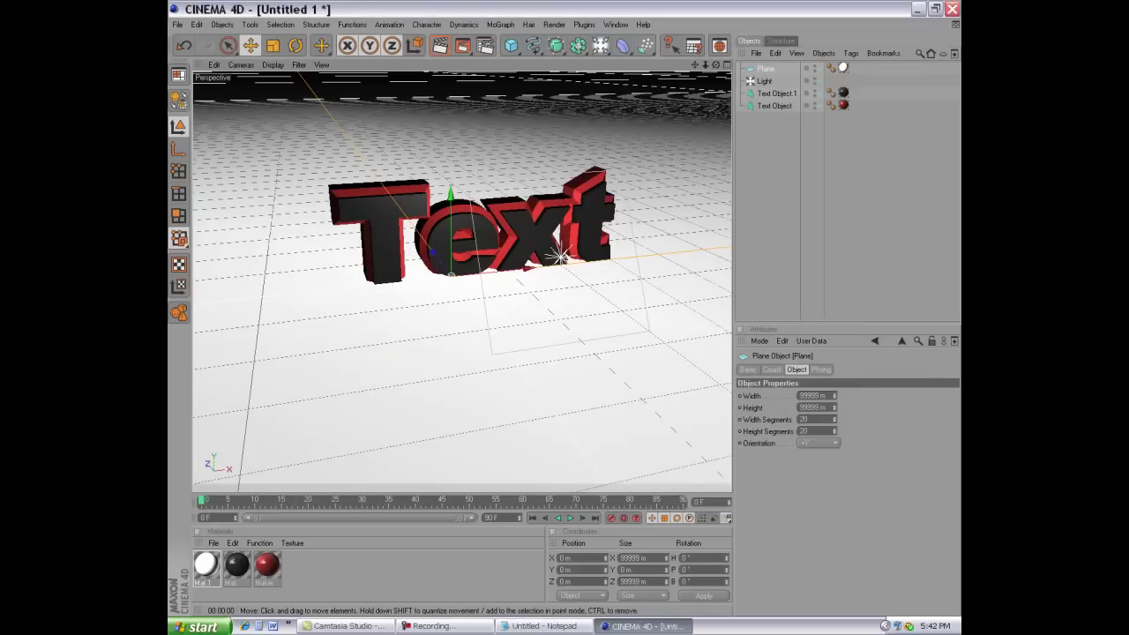
left_click(556, 46)
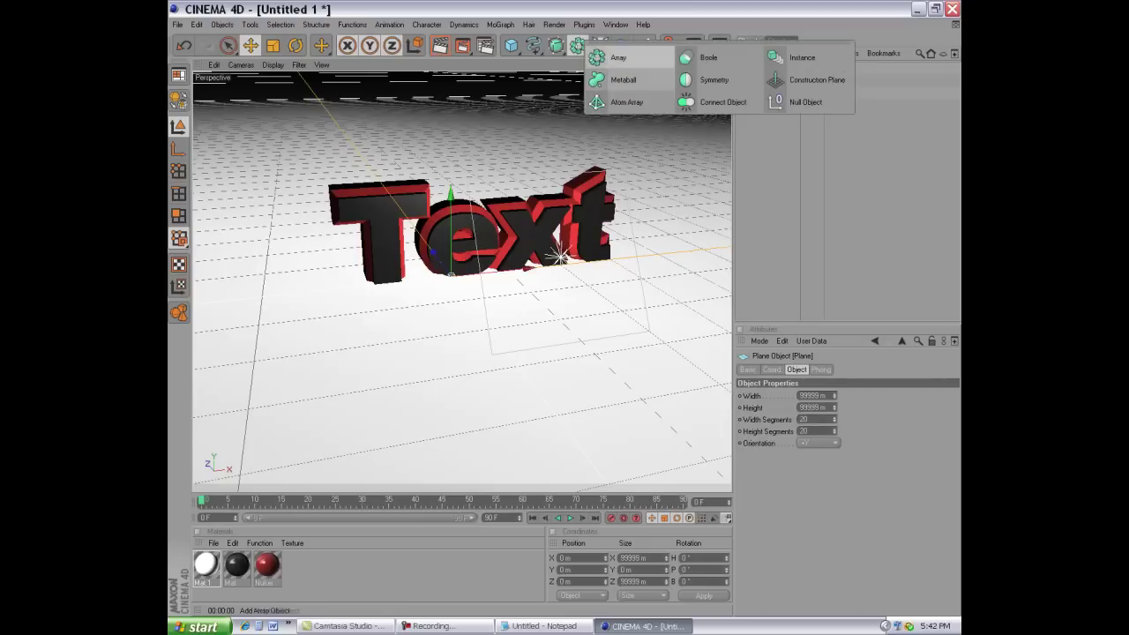
left_click(618, 57)
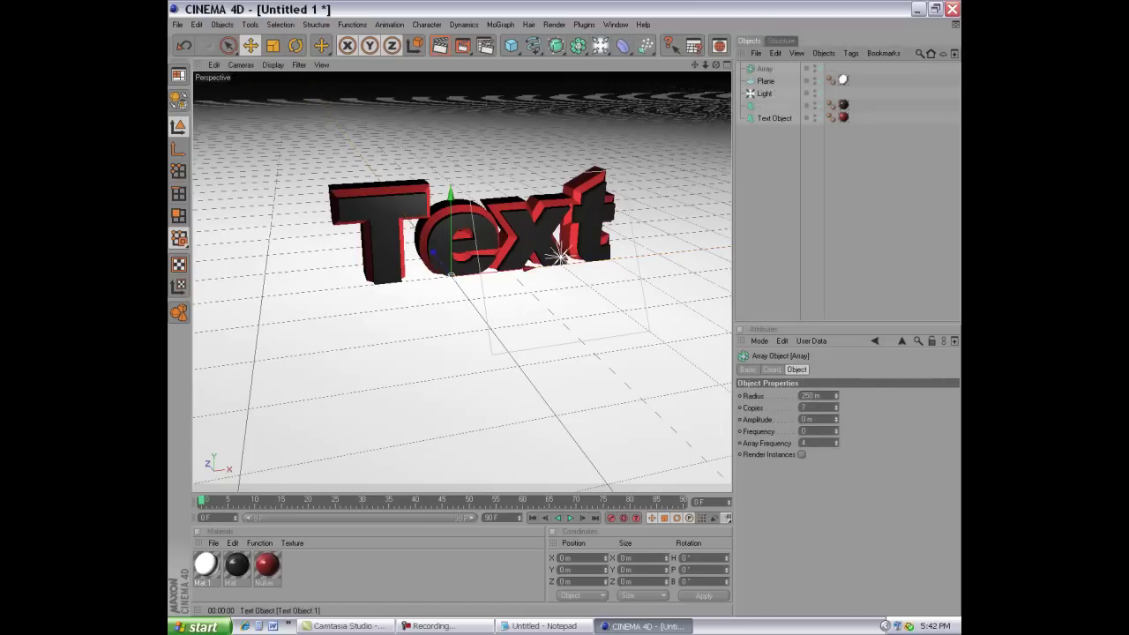
left_click(494, 229)
left_click(458, 238, "shift")
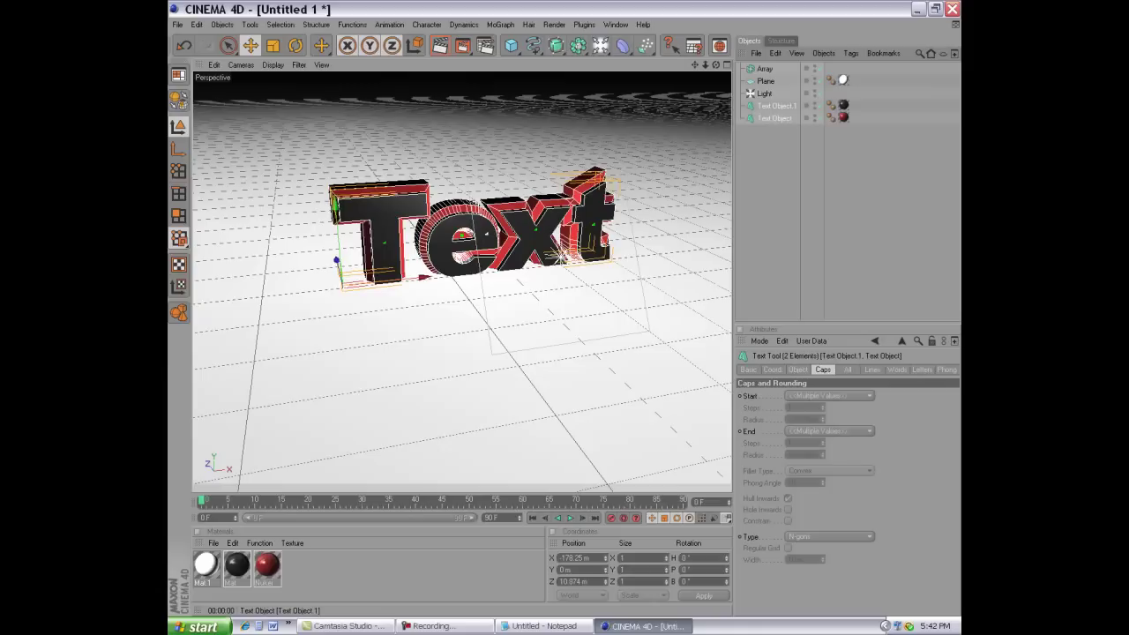
left_click_drag(775, 111, 765, 69)
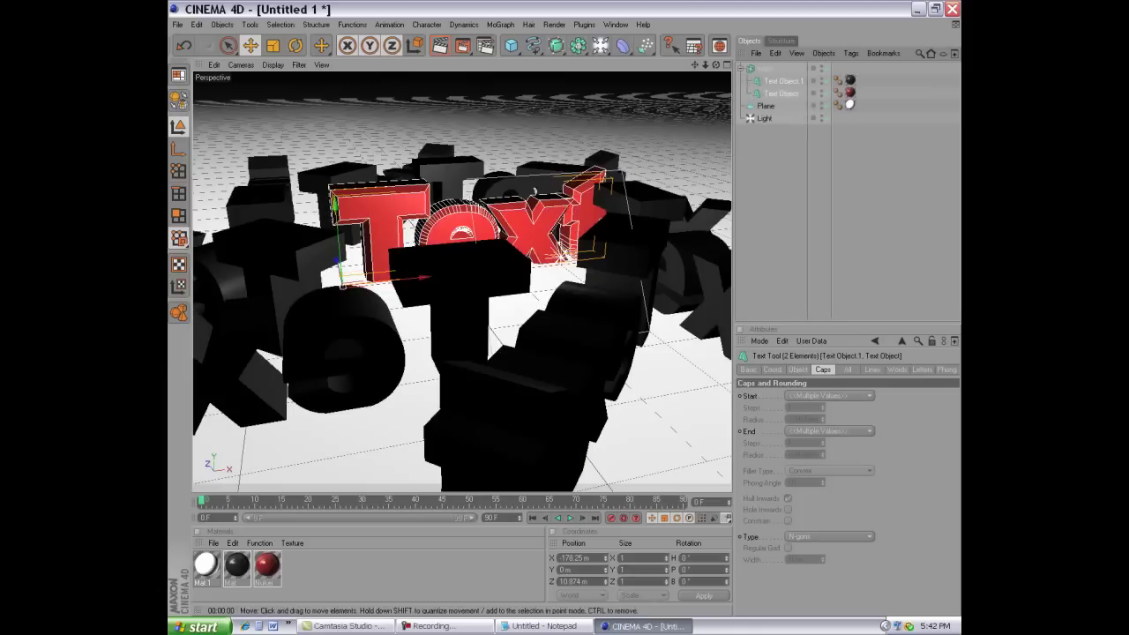
- Undo the Array nesting so both text objects return to the scene root
left_click(451, 276)
left_click(451, 277)
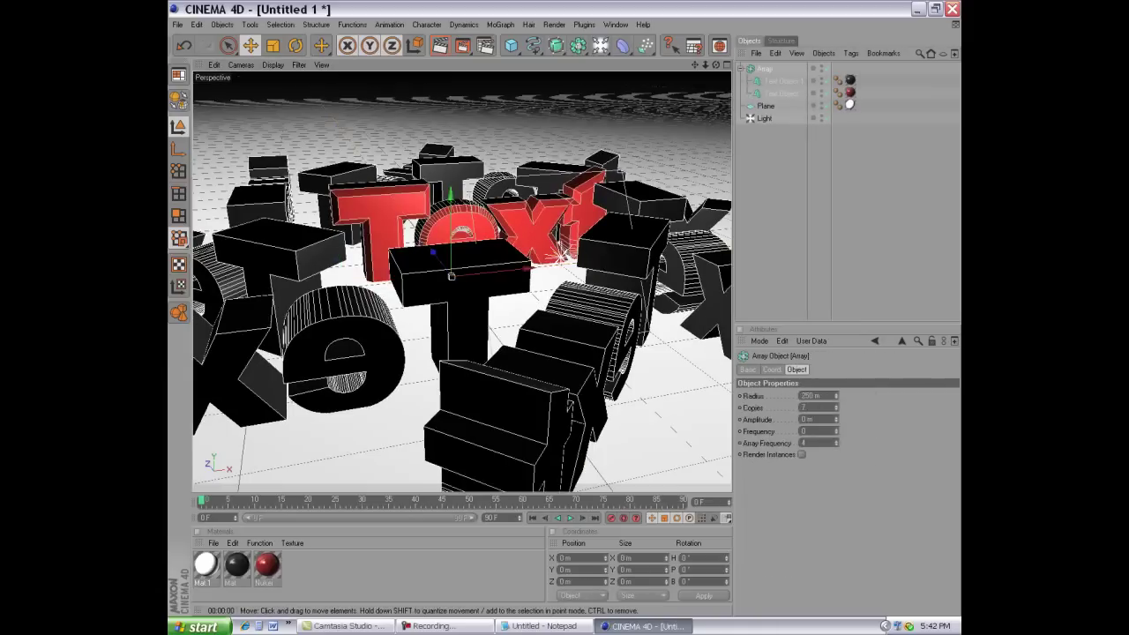
left_click(534, 192)
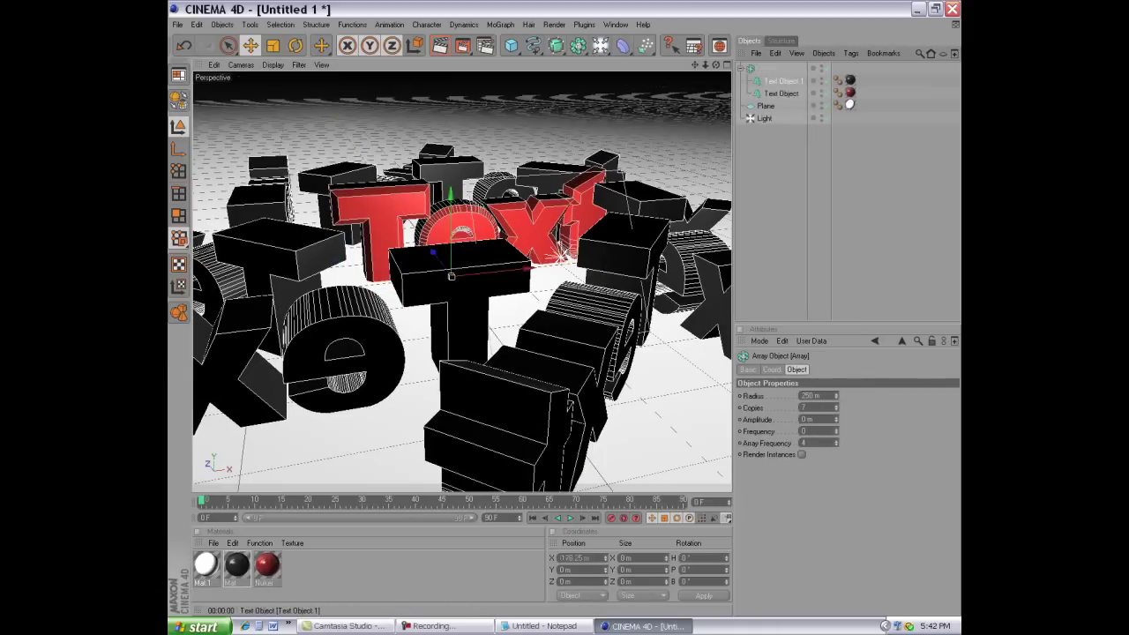
left_click(535, 191)
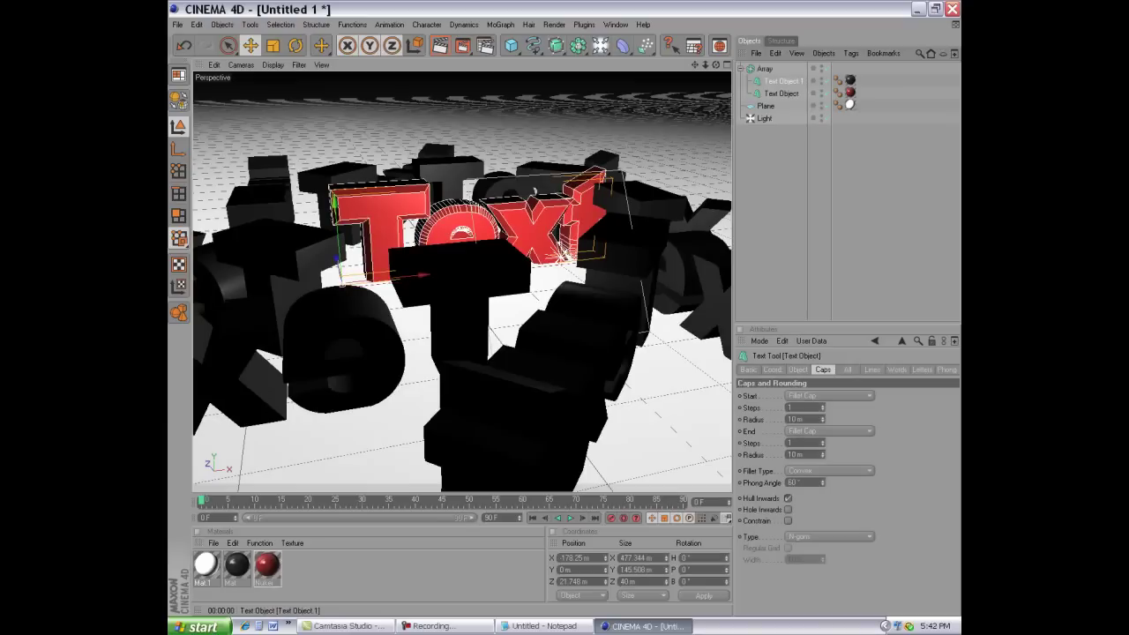
key("ctrl+z")
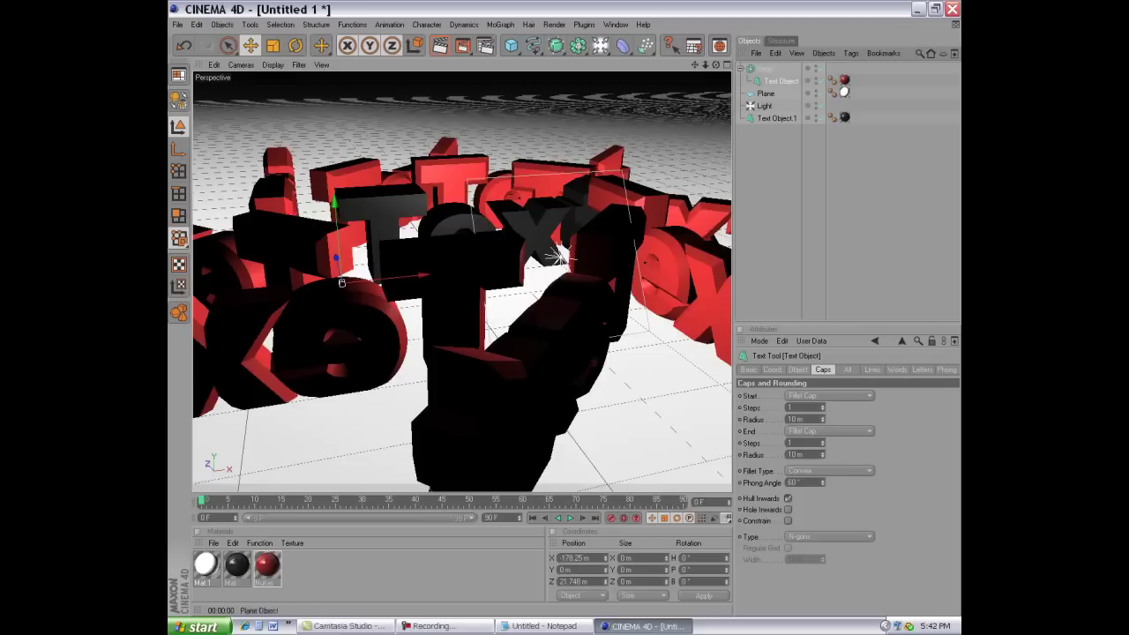
left_click(764, 69)
right_click(764, 69)
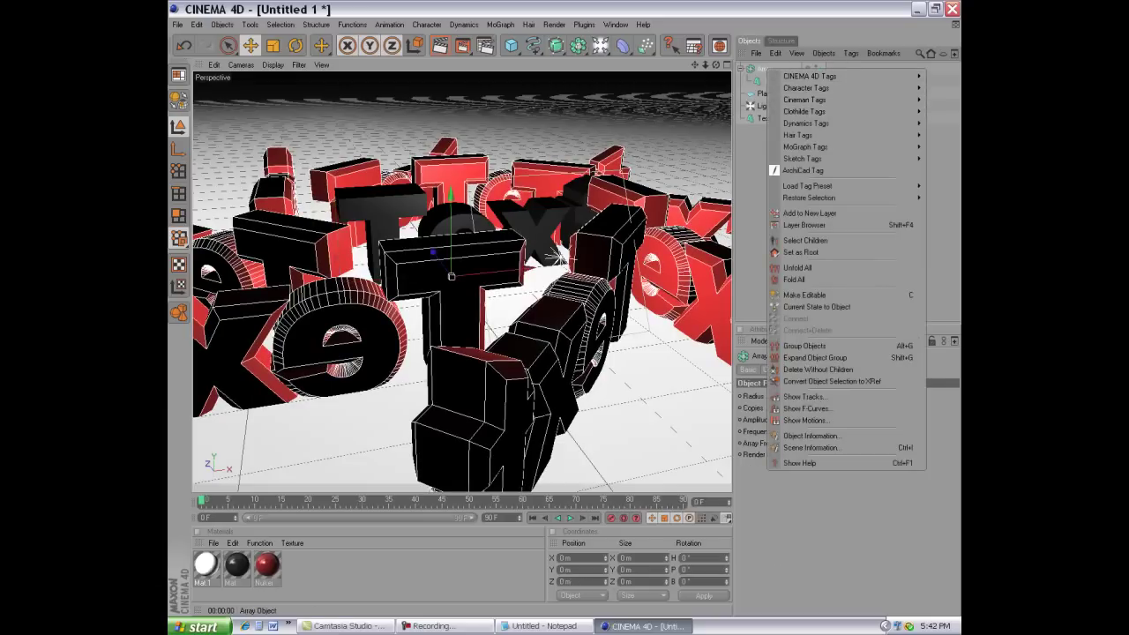
key("Escape")
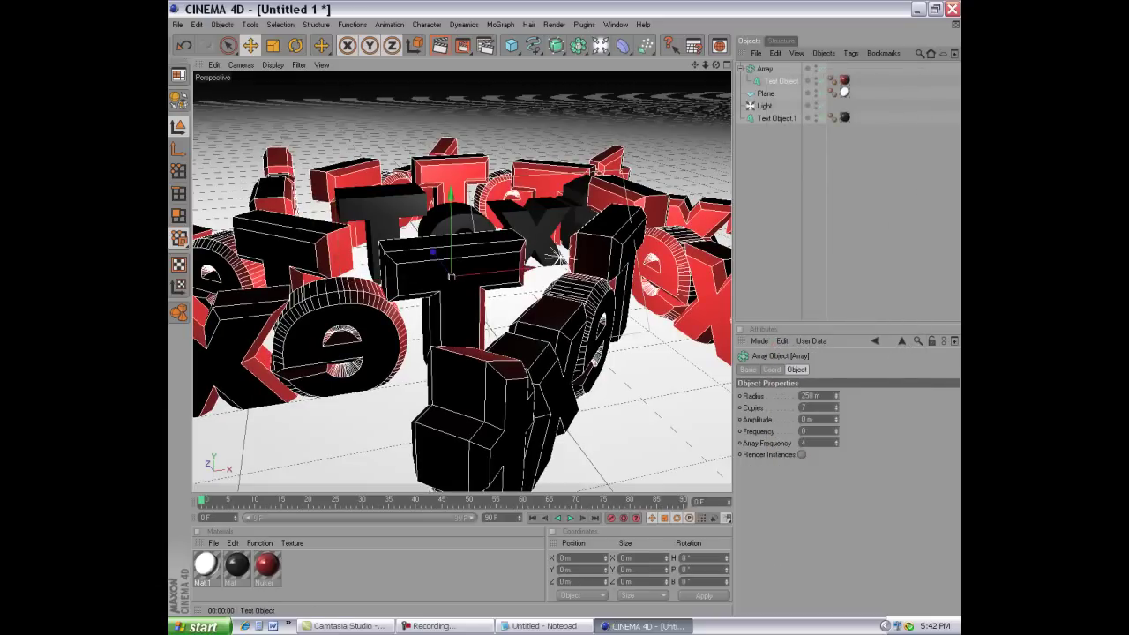
key("ctrl+z")
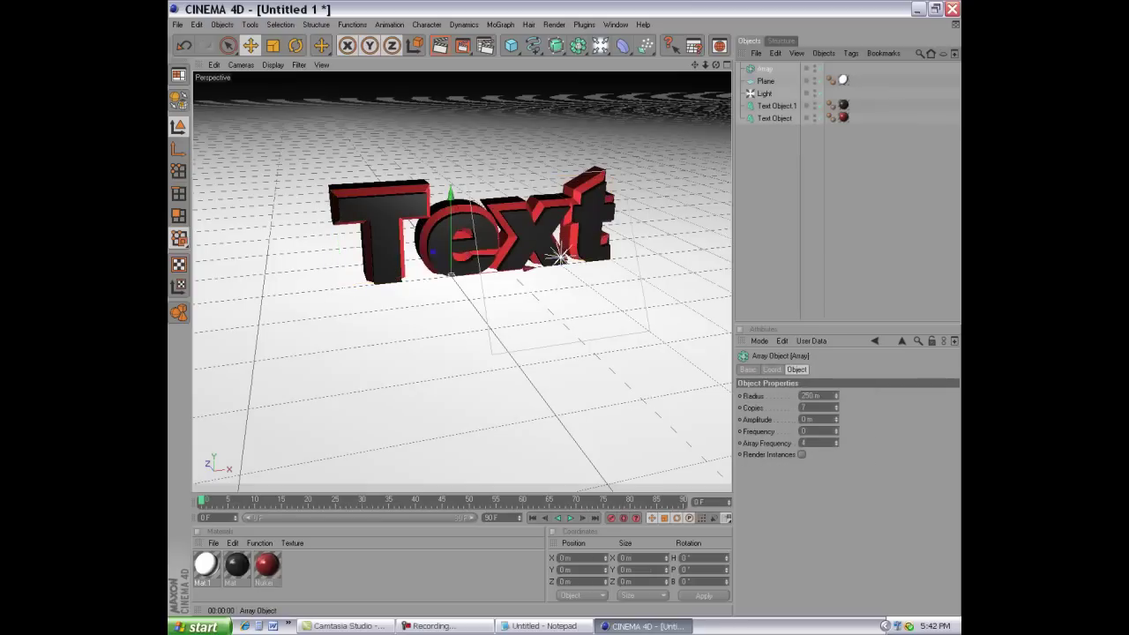
key("ctrl+z")
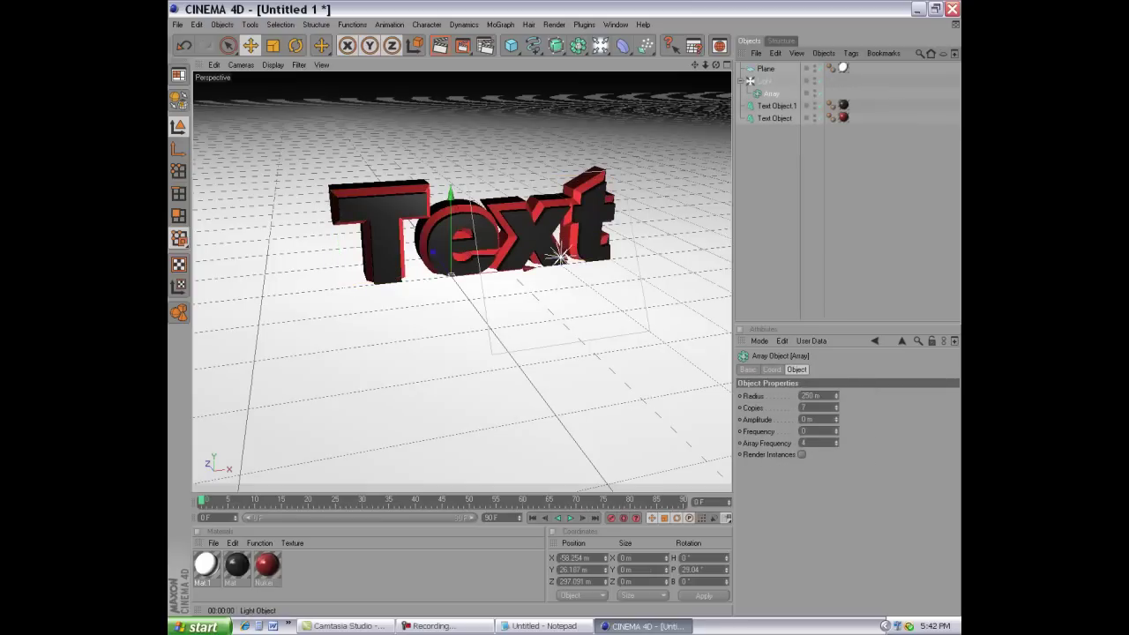
left_click_drag(770, 93, 764, 120)
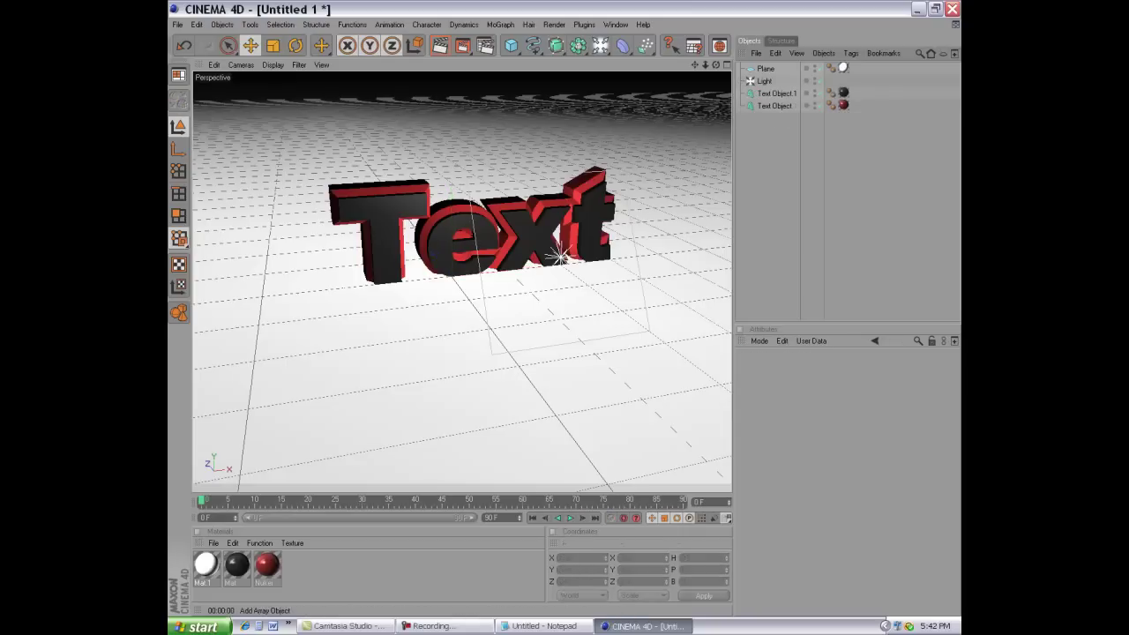
left_click_drag(578, 46, 617, 80)
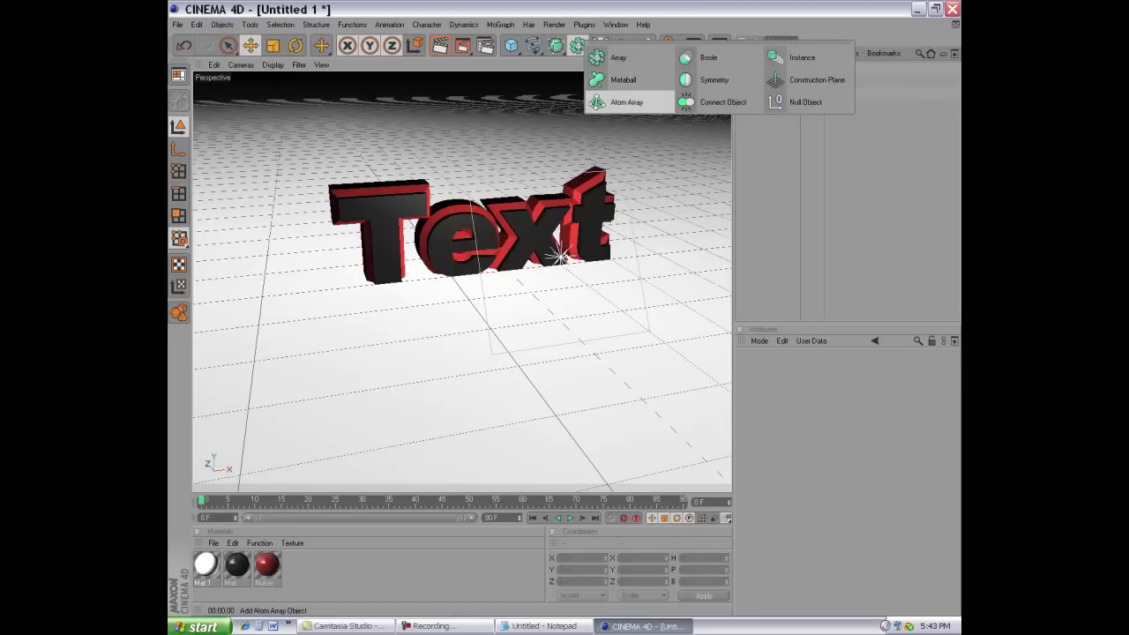
- Add an Atom Array holding only Text Object.1, then render a preview of the view
left_click(622, 102)
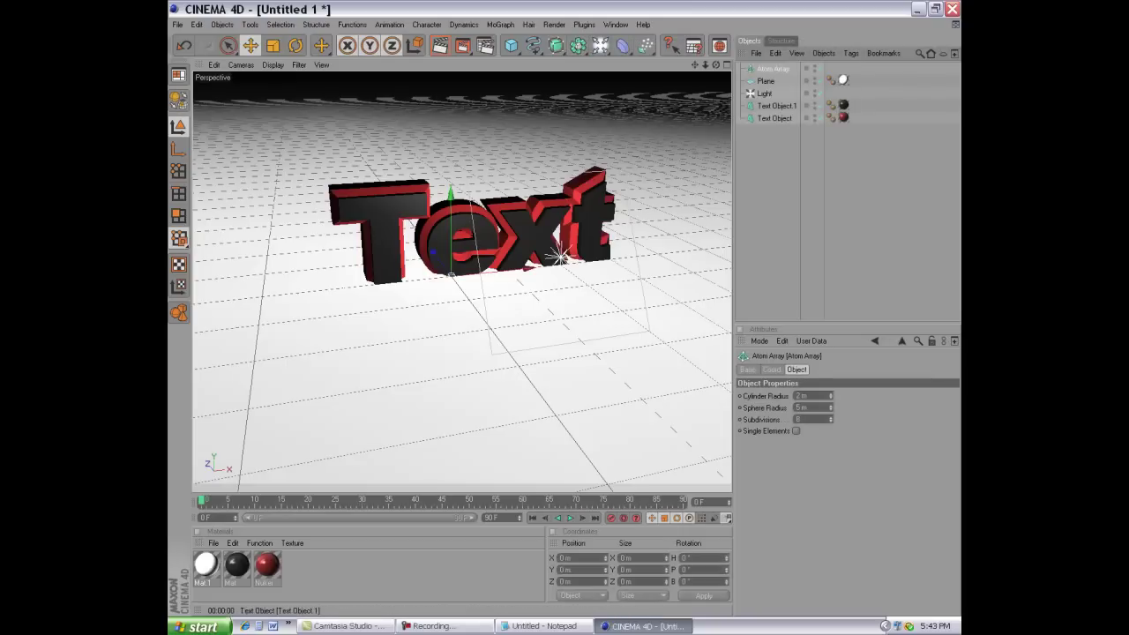
left_click_drag(774, 105, 773, 69)
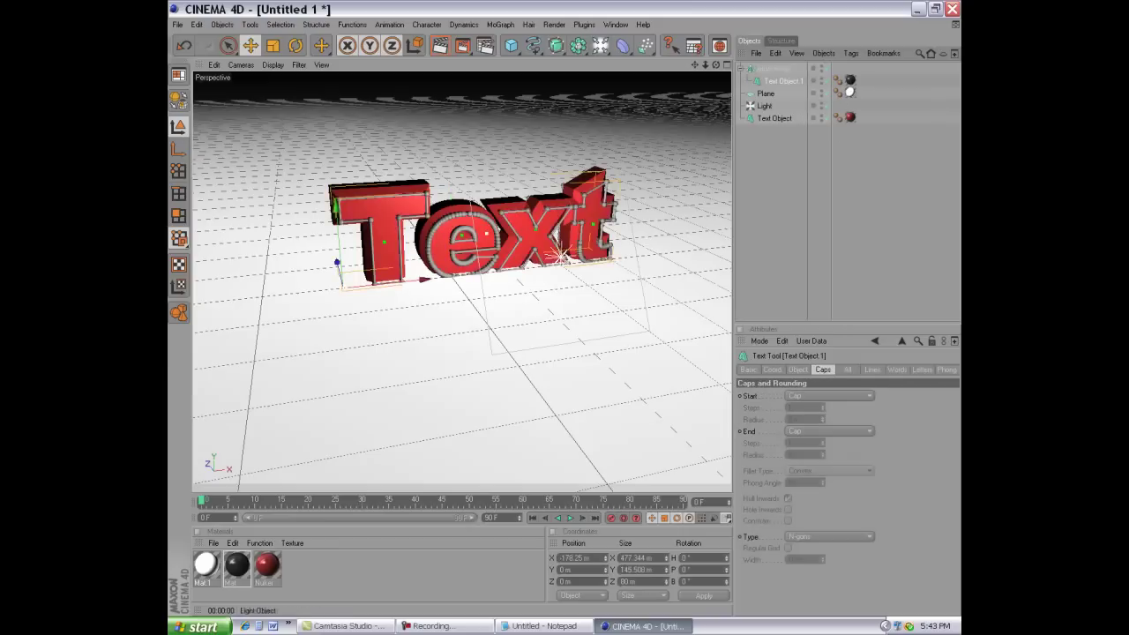
left_click(775, 117)
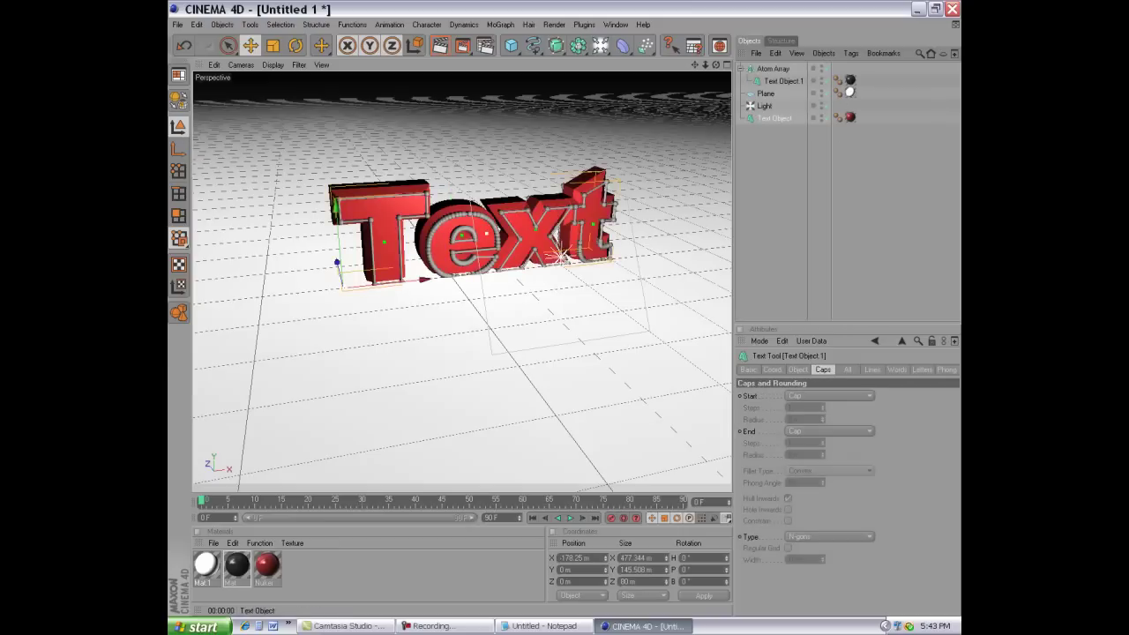
left_click_drag(774, 117, 773, 71)
left_click(766, 106)
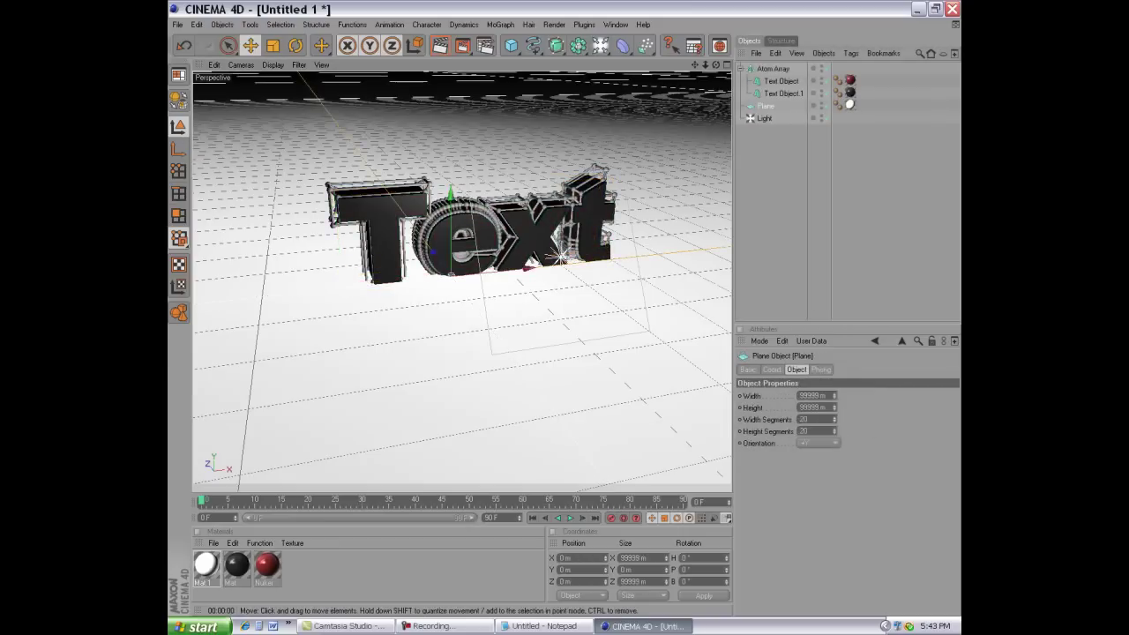
left_click(781, 92)
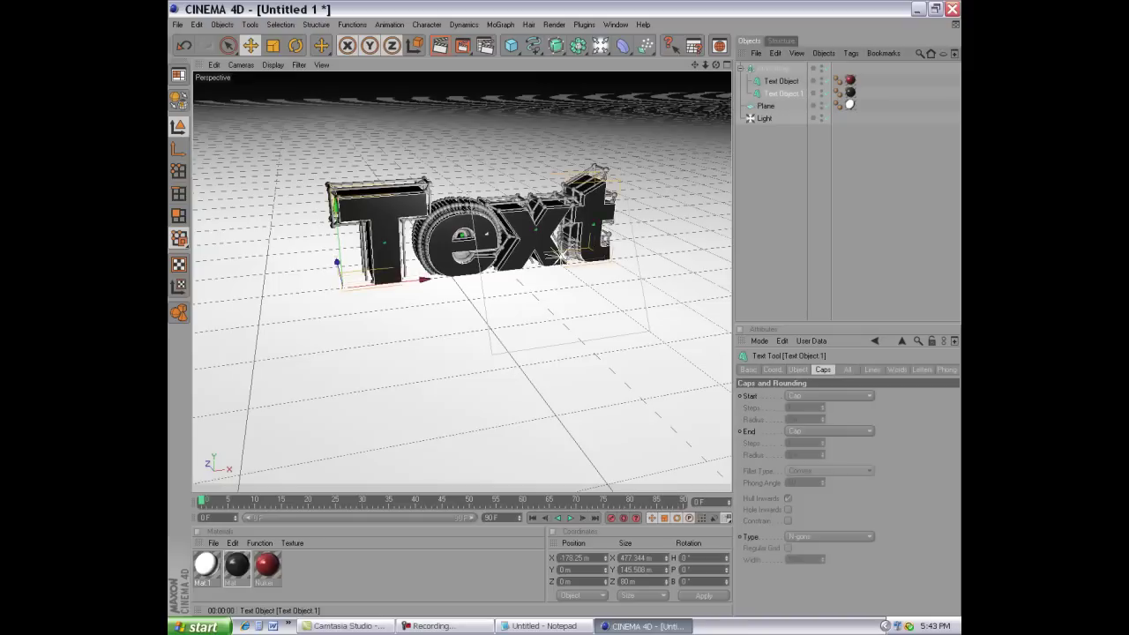
left_click(781, 80)
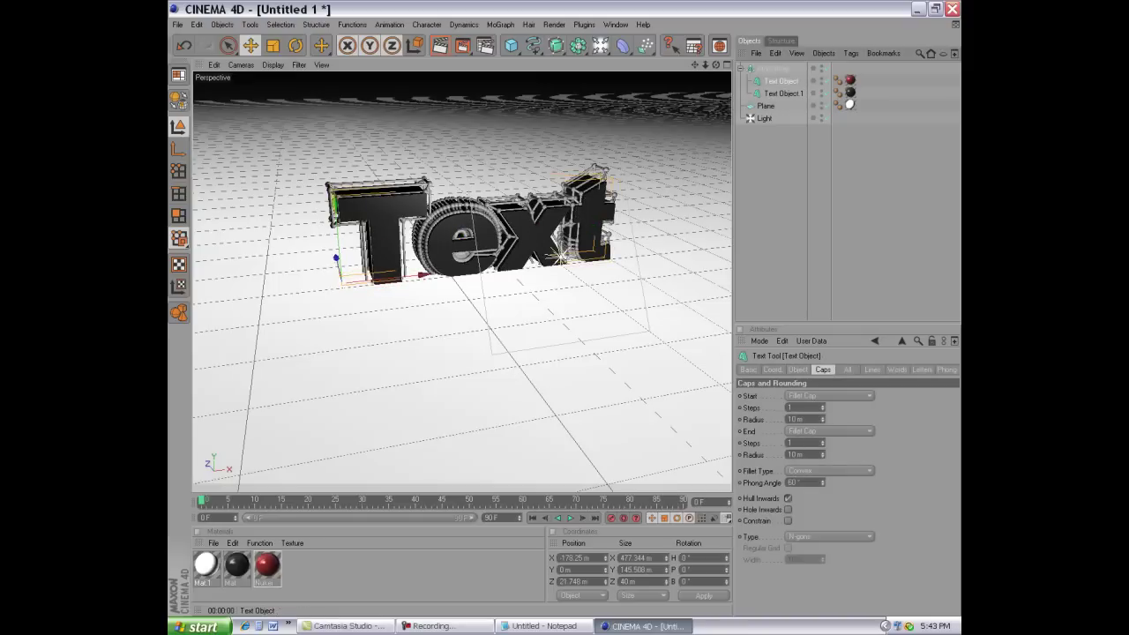
left_click_drag(781, 80, 775, 119)
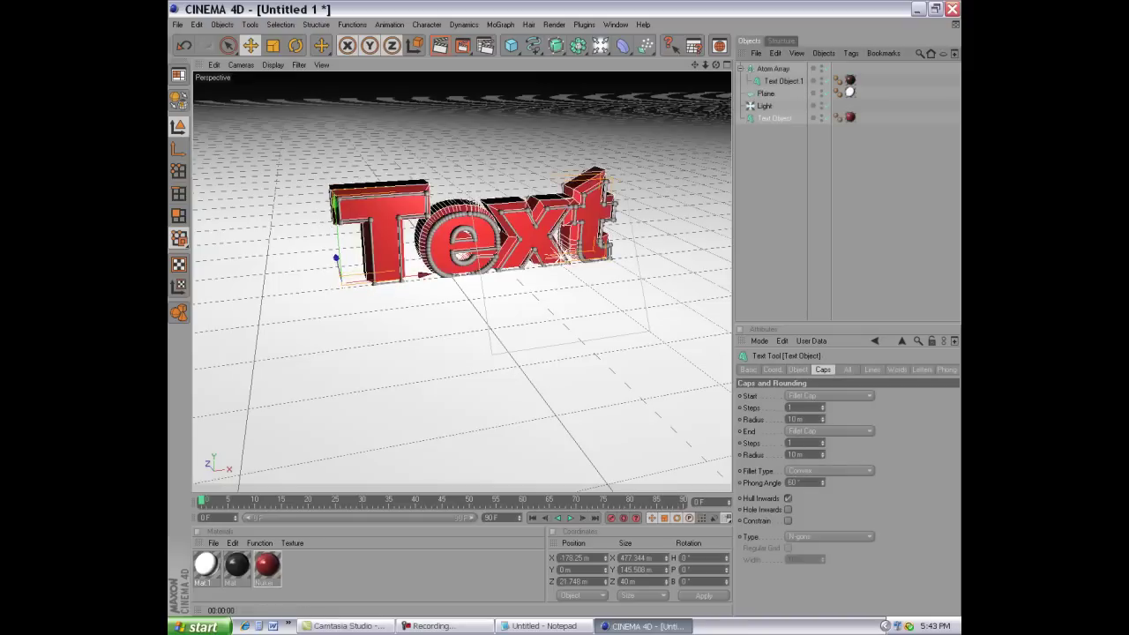
left_click(766, 93)
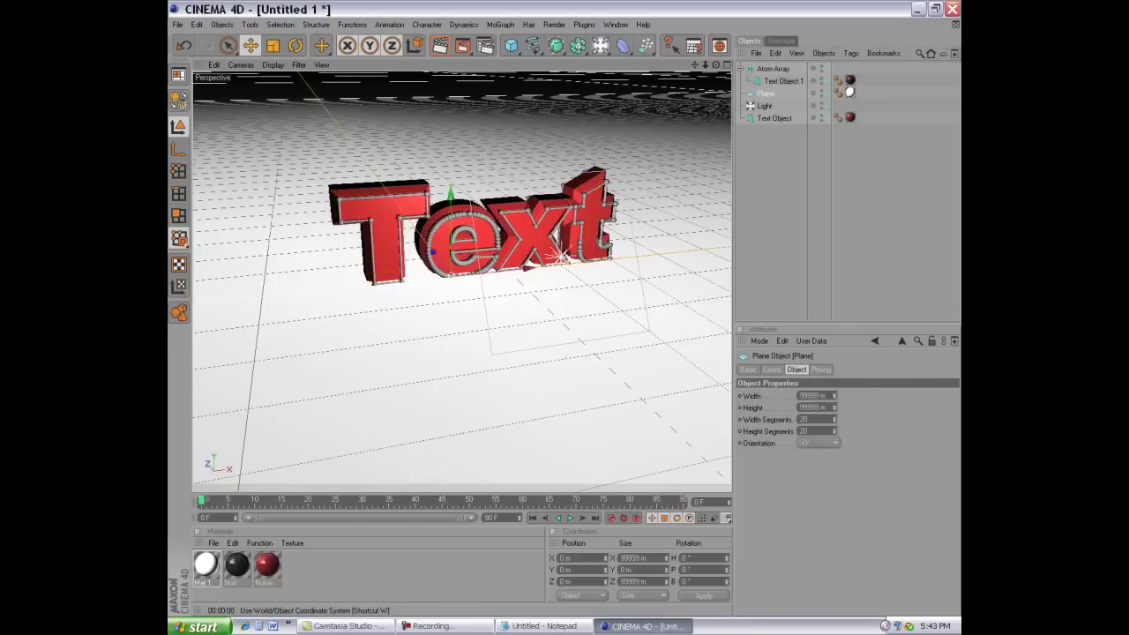
left_click(439, 46)
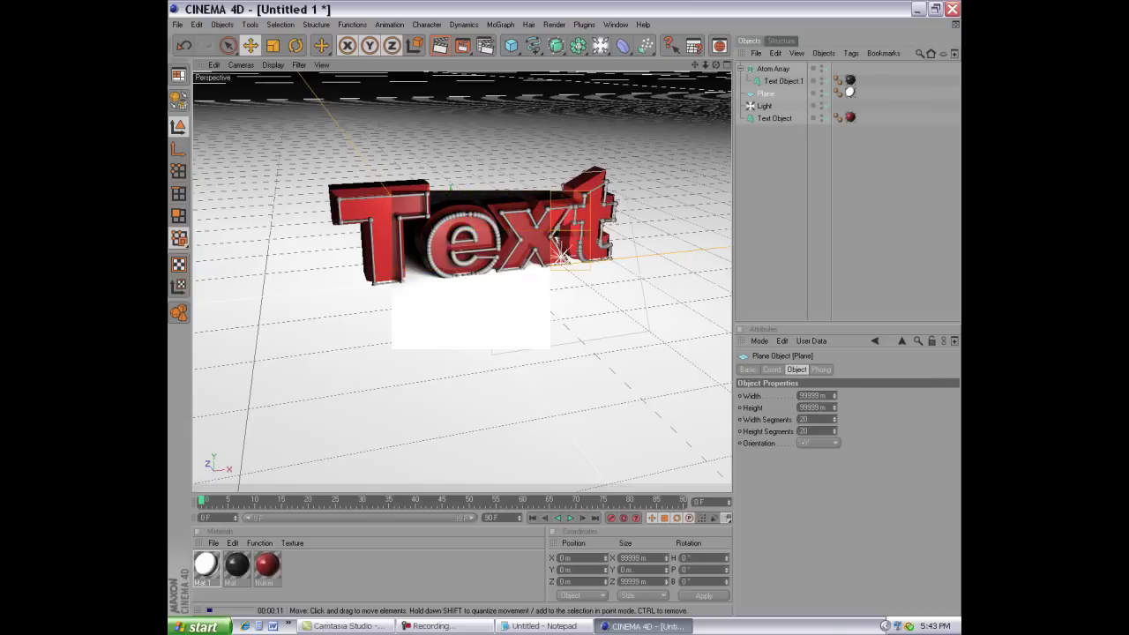
- Stop the preview render and apply the black Mat material to the Atom Array
key("Escape")
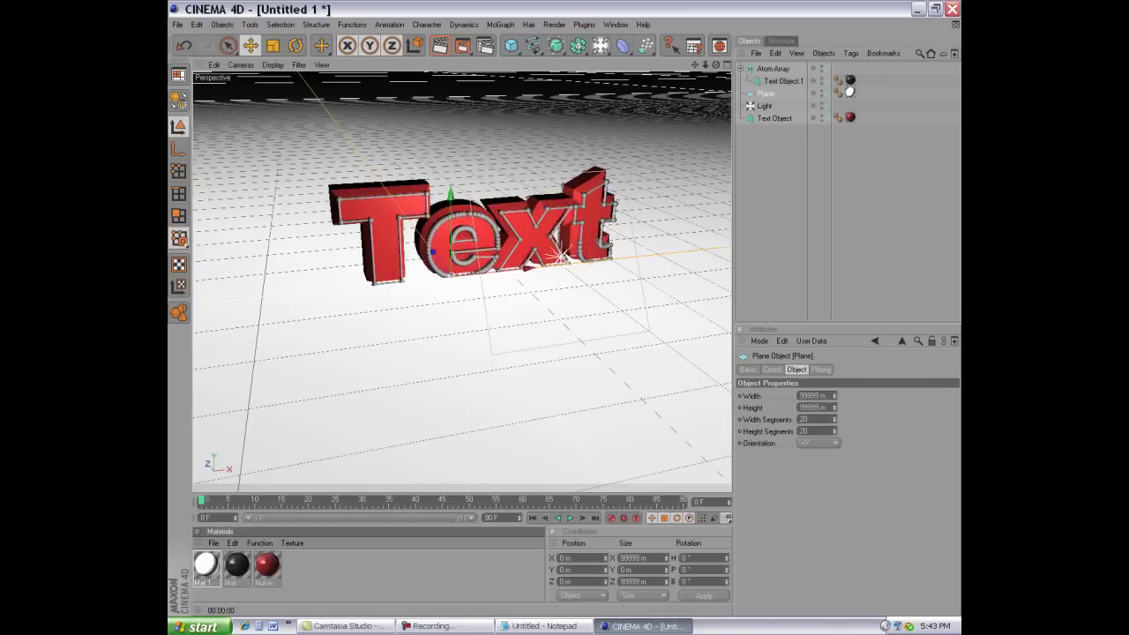
left_click_drag(237, 565, 773, 68)
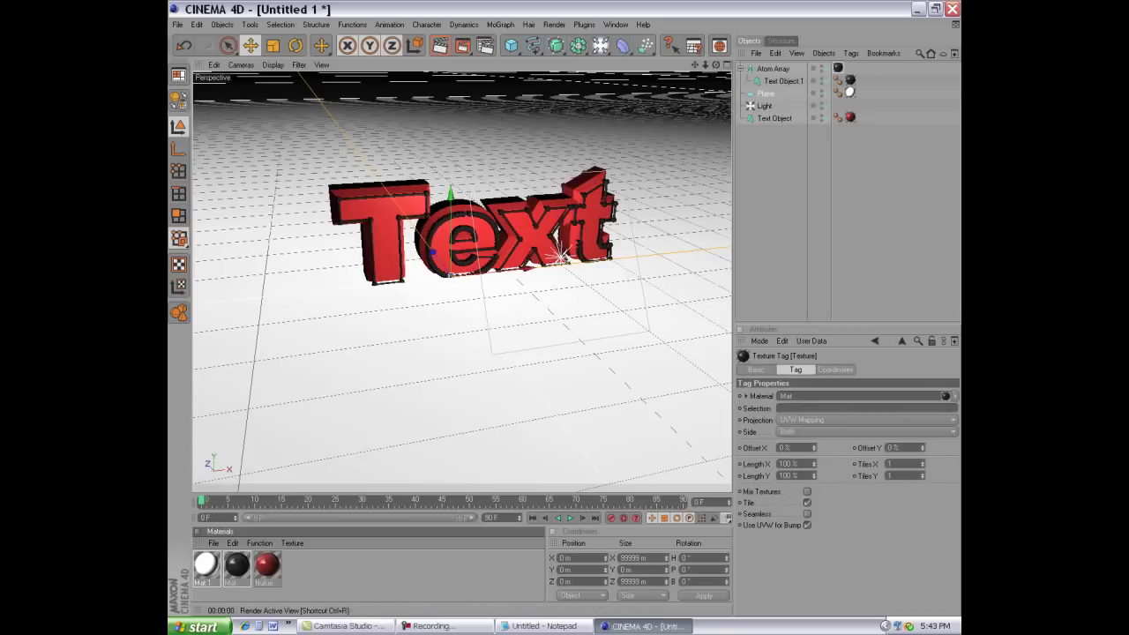
left_click(782, 81)
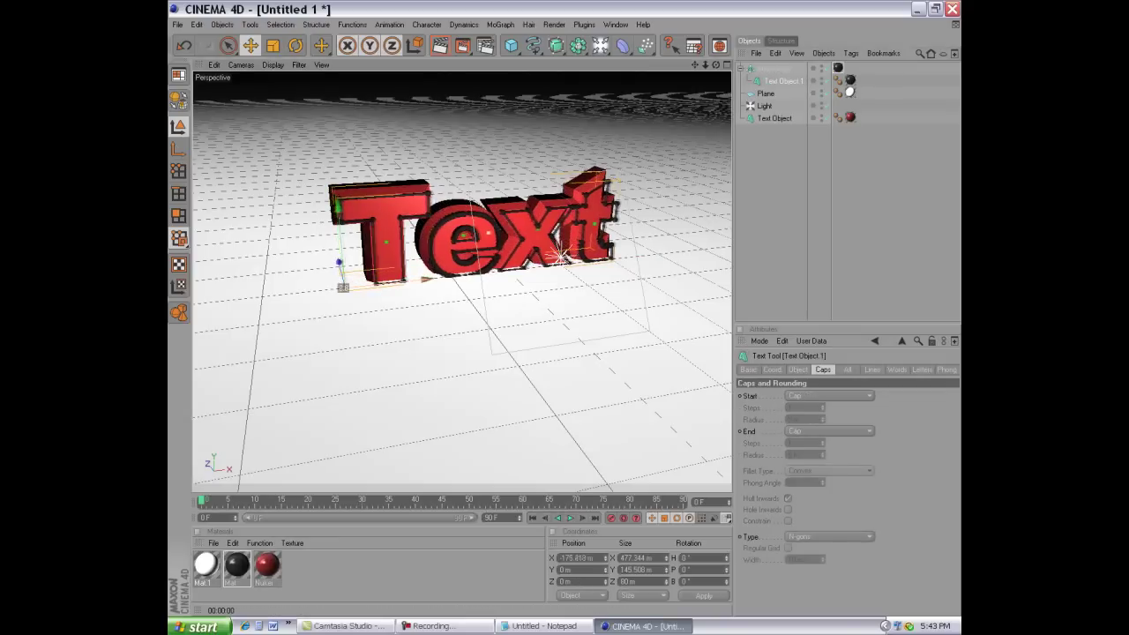
- Undo the accidental nudge and move Text Object 1 to Z position 12.091 m
left_click_drag(340, 286, 343, 287)
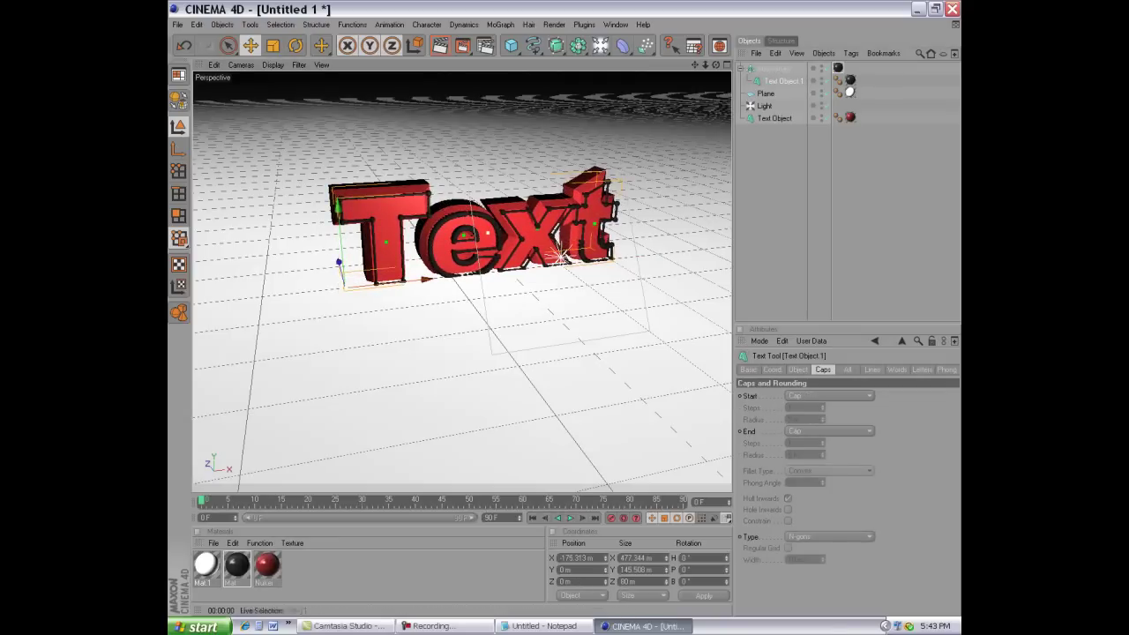
key("ctrl+z")
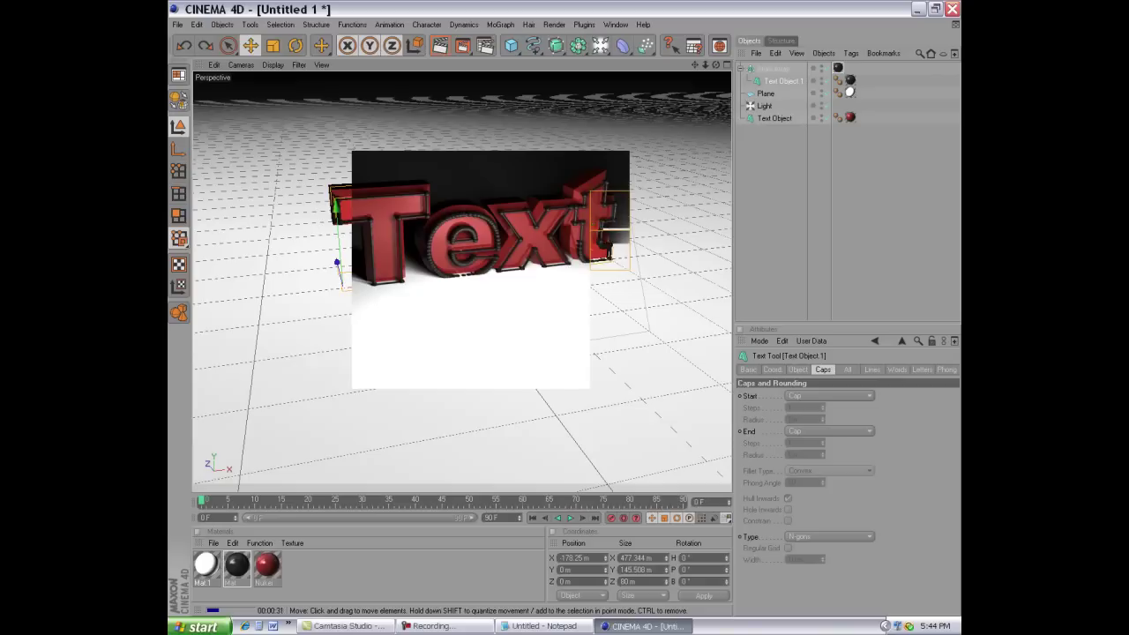
left_click(766, 94)
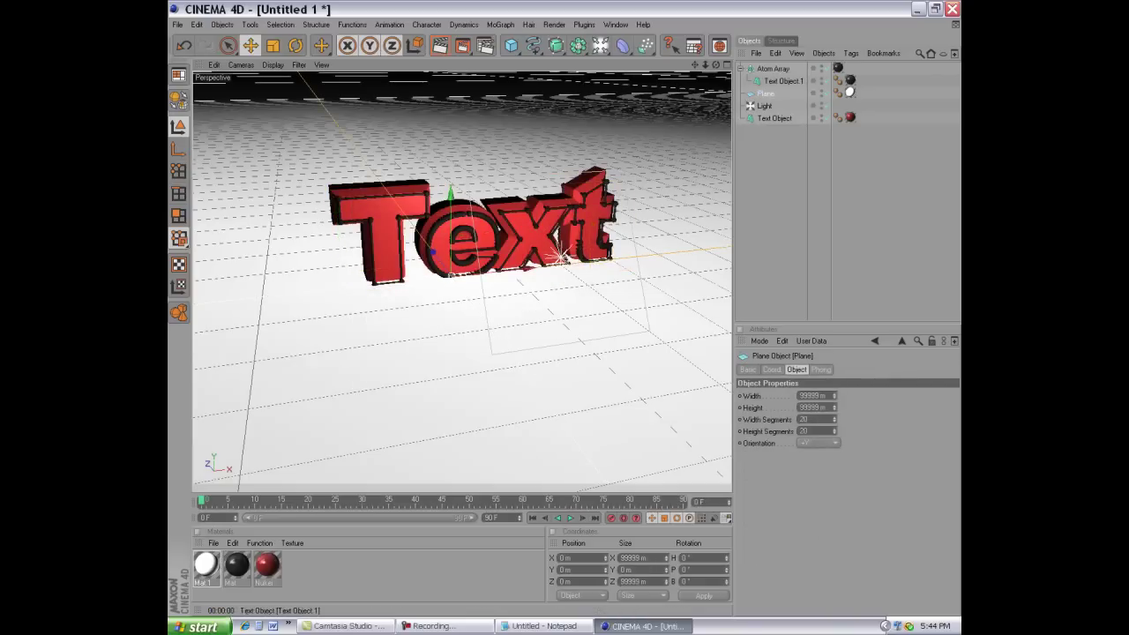
left_click(783, 80)
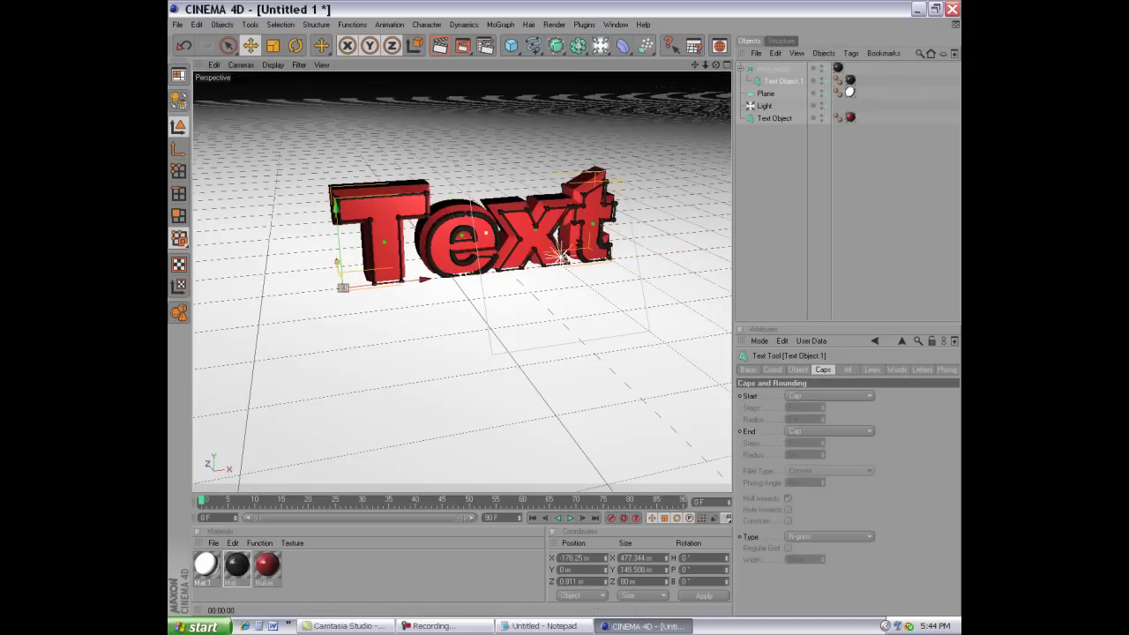
mouse_move(559, 257)
left_mouse_down()
mouse_move(556, 236)
mouse_move(560, 255)
left_mouse_up()
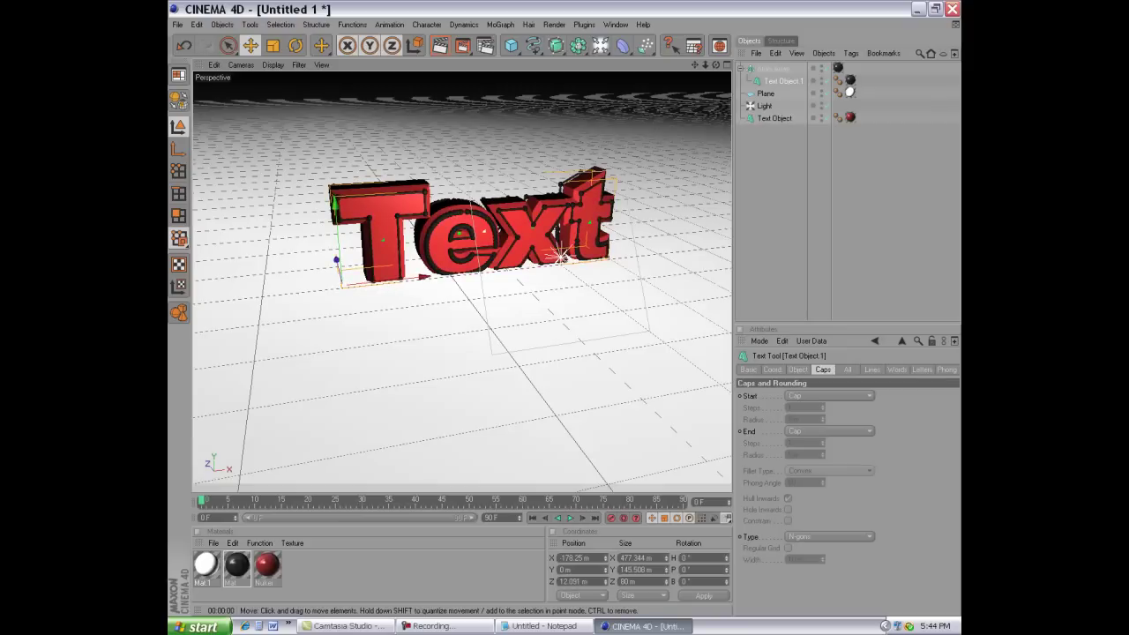
mouse_move(559, 257)
left_mouse_down("alt")
mouse_move(459, 264)
mouse_move(622, 265)
left_mouse_up("alt")
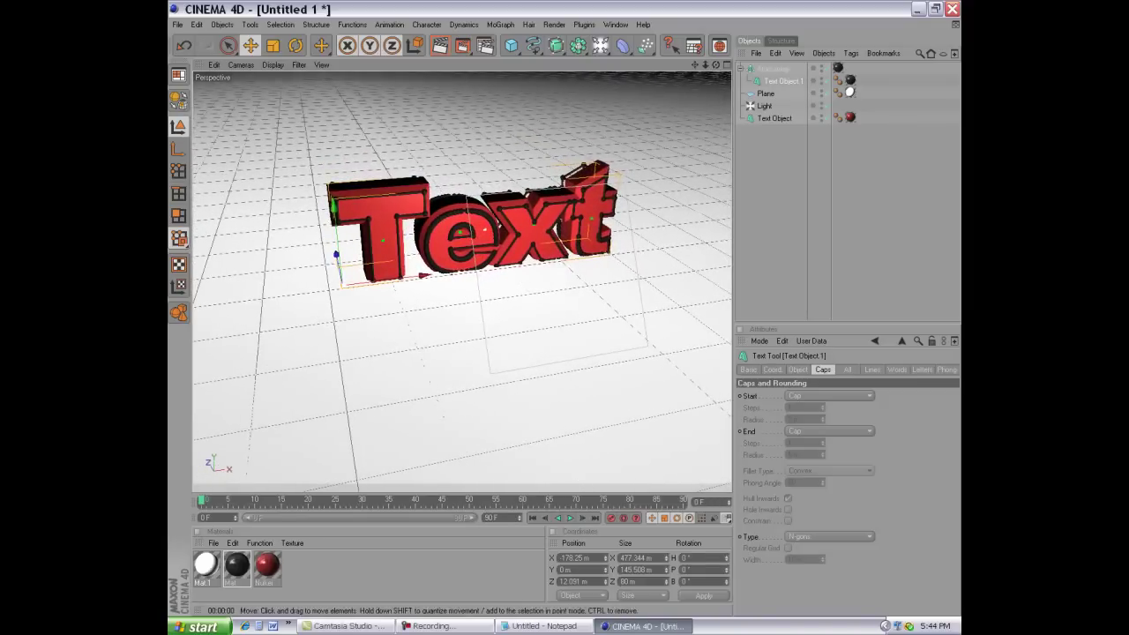
- Replace the Notepad line with 'Thanks for watching! Rate, Comment, Suscribe!'
key("alt+Tab")
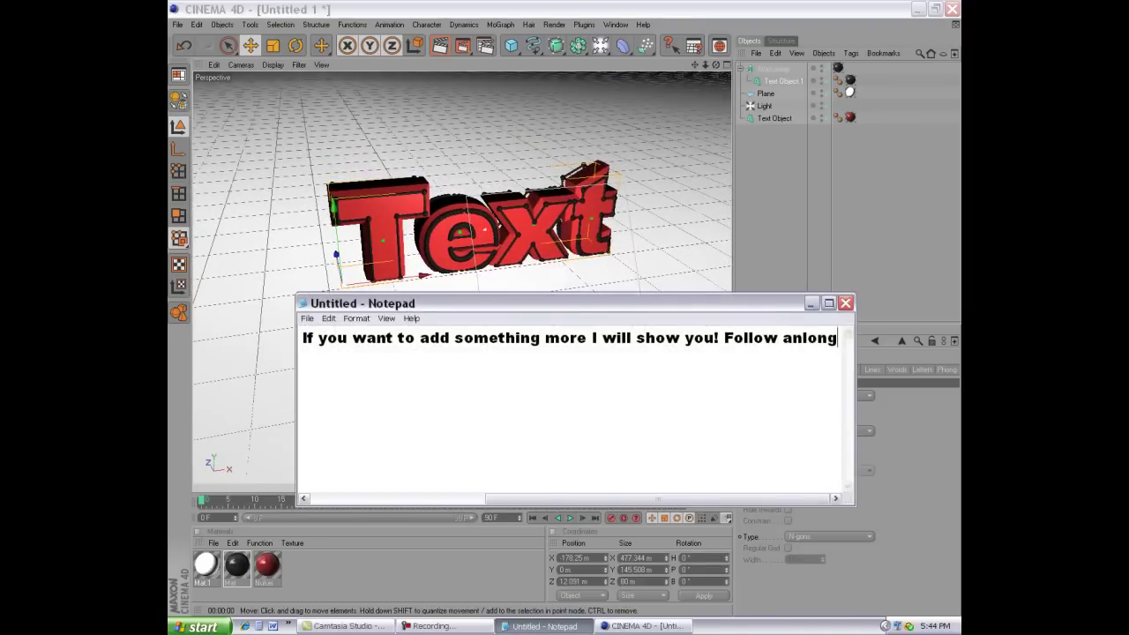
key("ctrl+shift+Left")
key("ctrl+shift+Left")
key("ctrl+shift+Left")
key("ctrl+shift+Left")
key("ctrl+shift+Left")
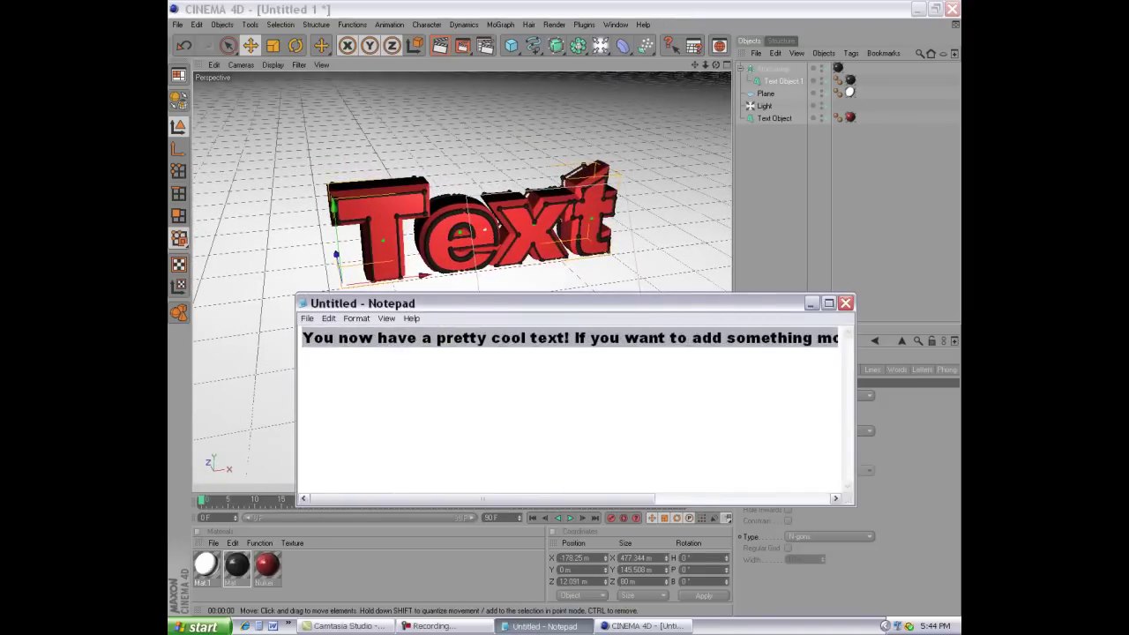
type("There ")
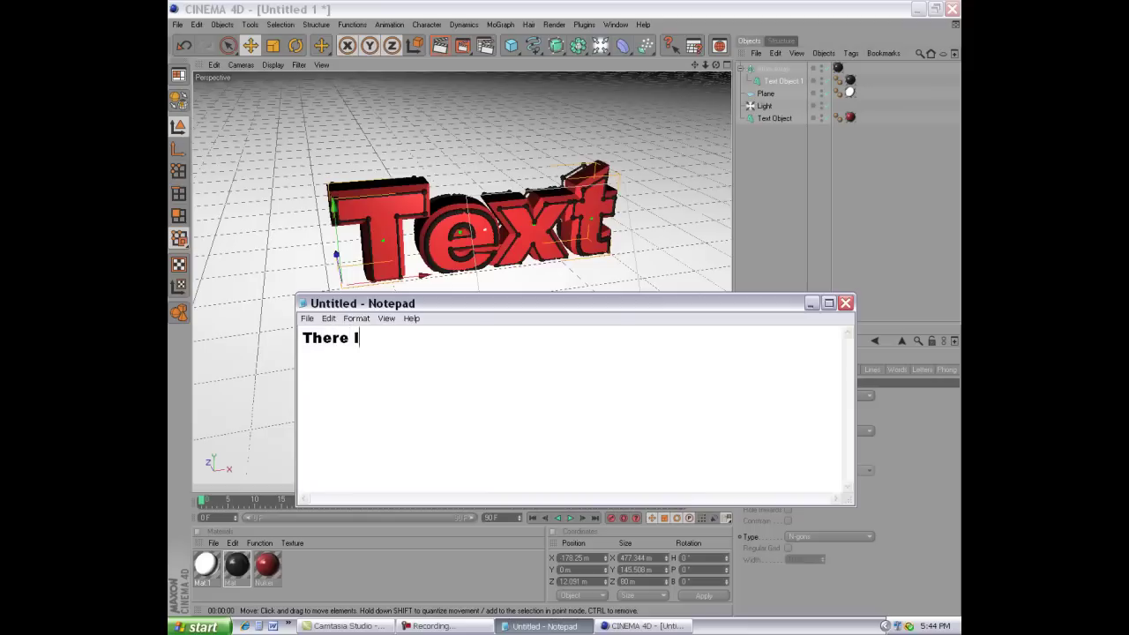
type("thats ")
type("co")
key("BackSpace")
key("BackSpace")
type("looks ")
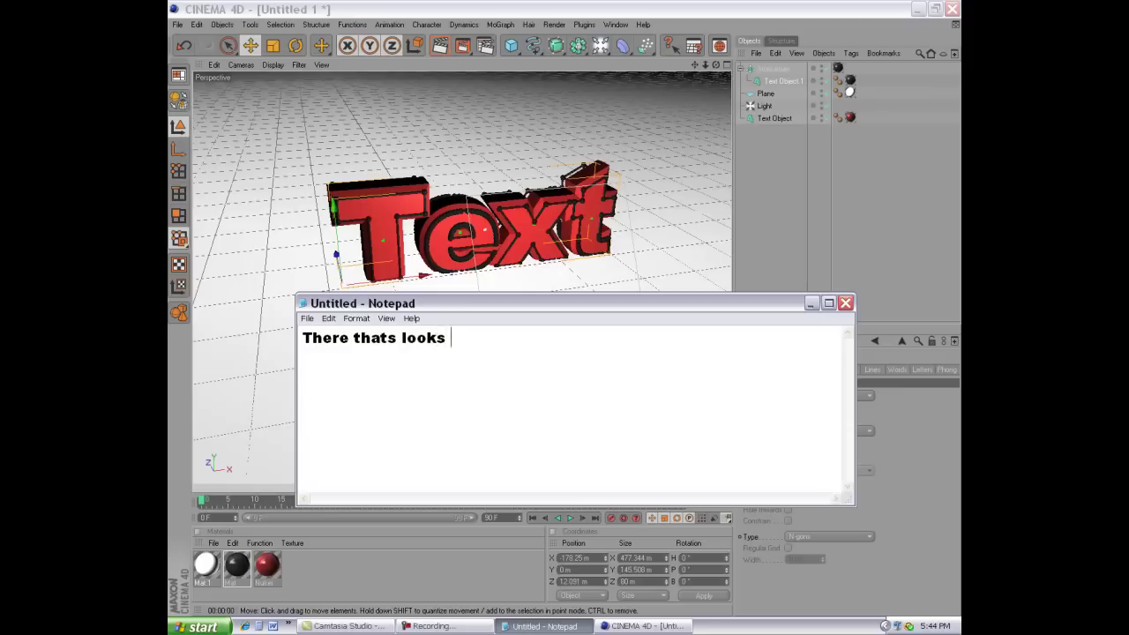
type("pretty ")
type("cool!")
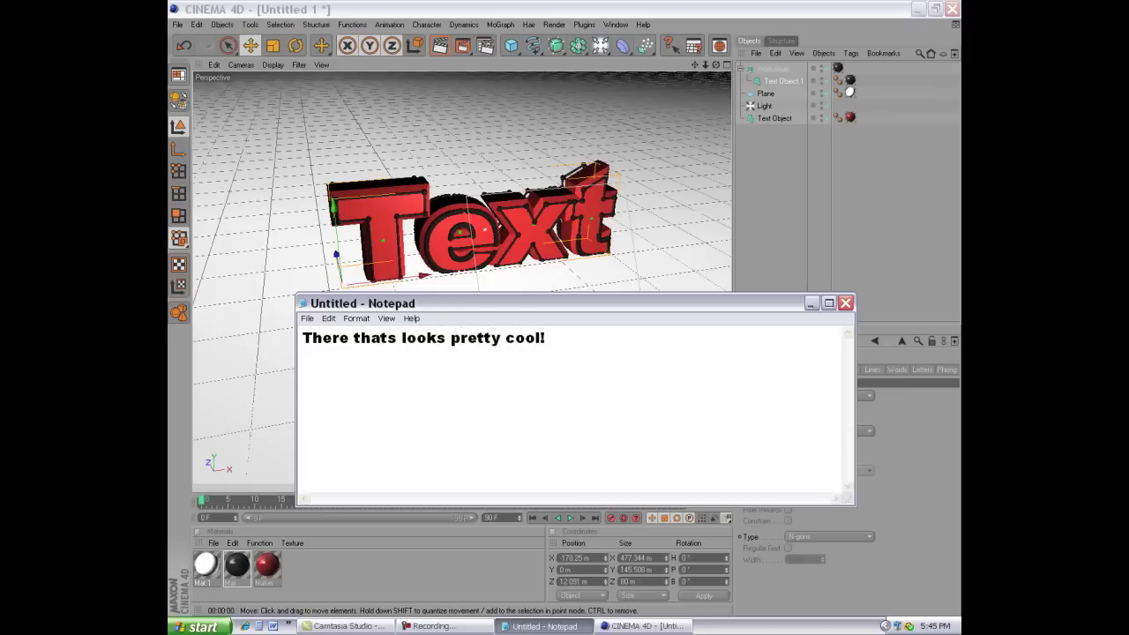
key("BackSpace")
key("BackSpace")
key("BackSpace")
key("BackSpace")
key("BackSpace")
key("BackSpace")
key("BackSpace")
key("BackSpace")
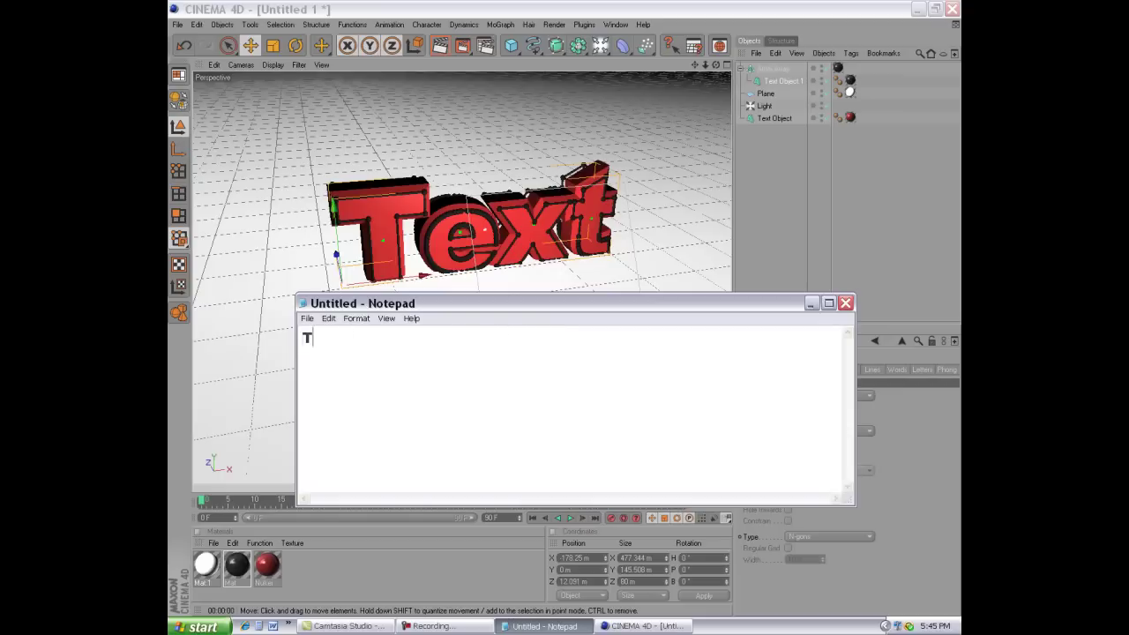
key("BackSpace")
type("Than")
type("ks for wat")
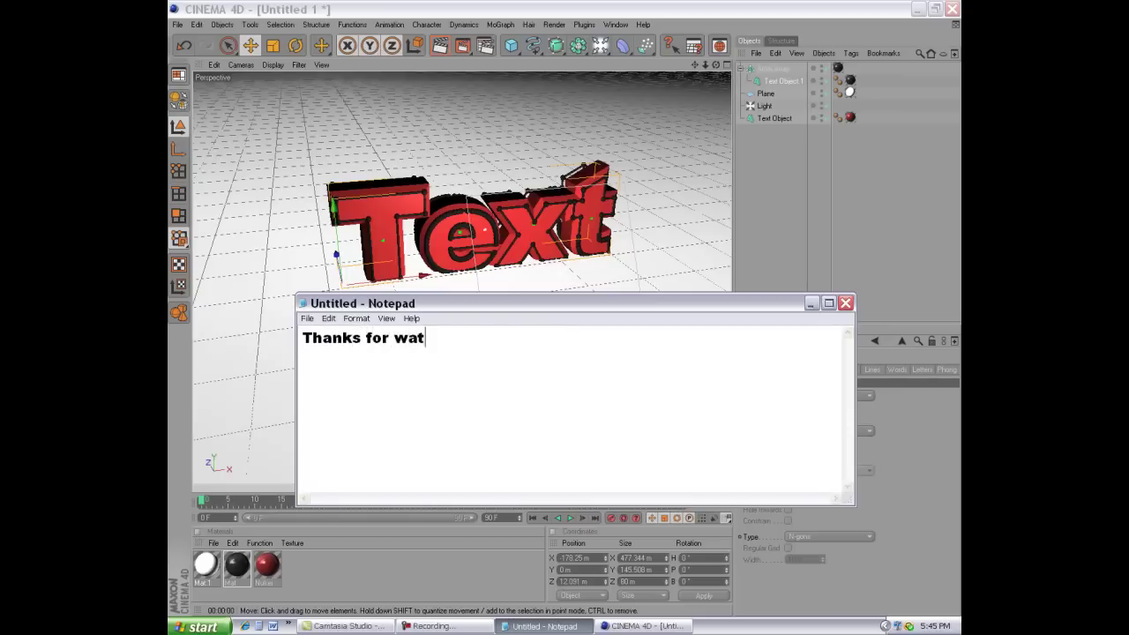
type("ching")
type("! Ra")
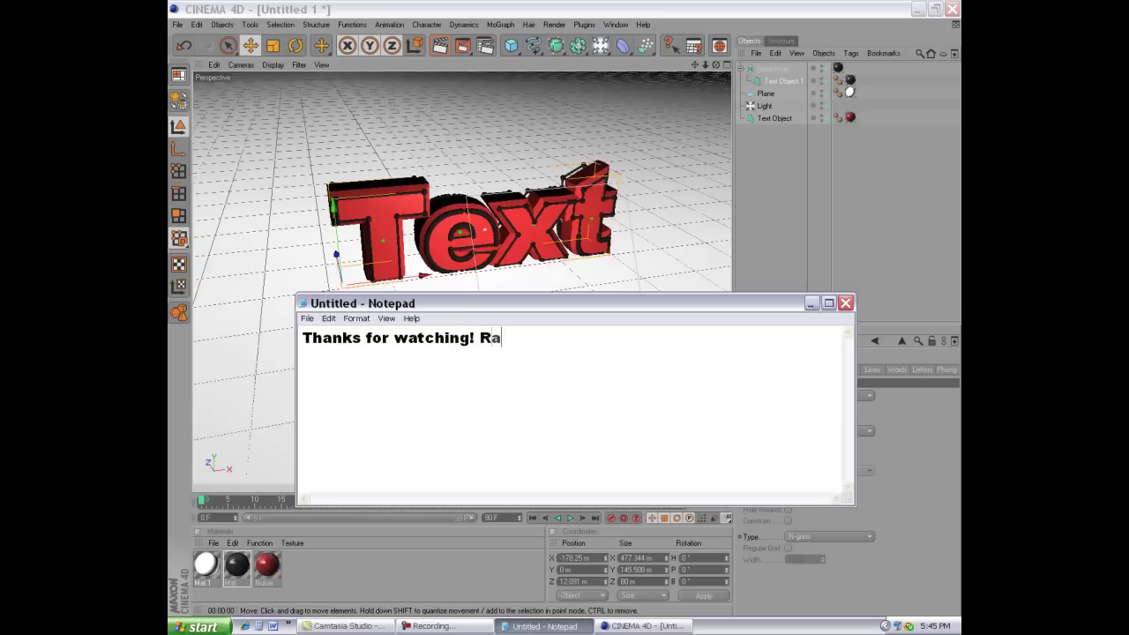
type("te , Co")
type("mment,")
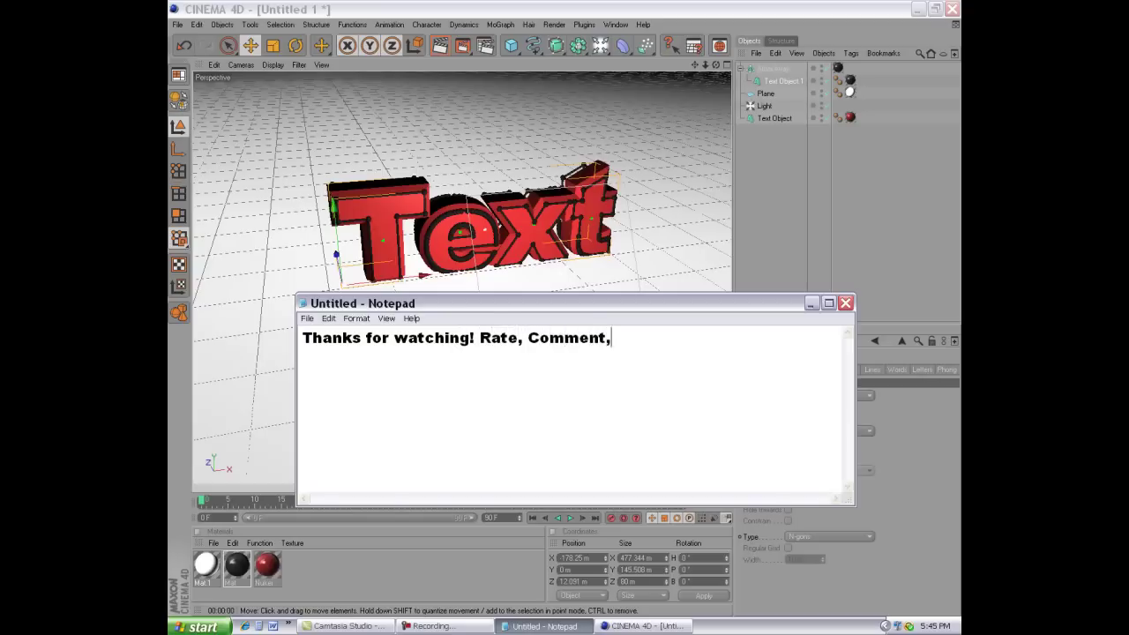
type(" Su")
type("scribe")
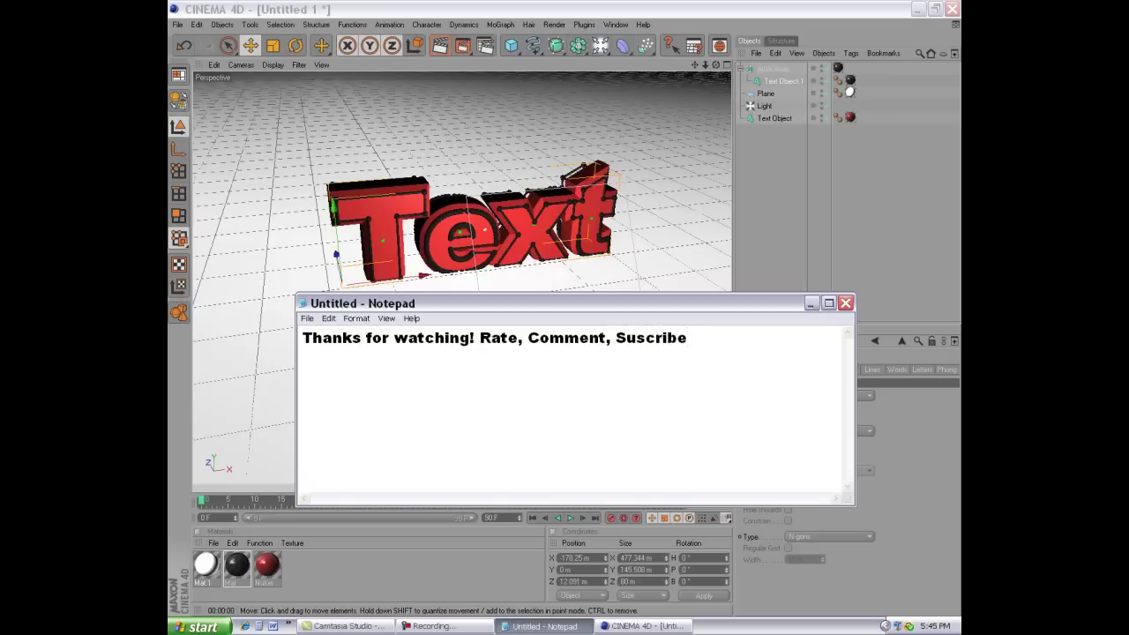
type("!")
- Minimize Notepad to reveal the finished red text scene
left_click(812, 302)
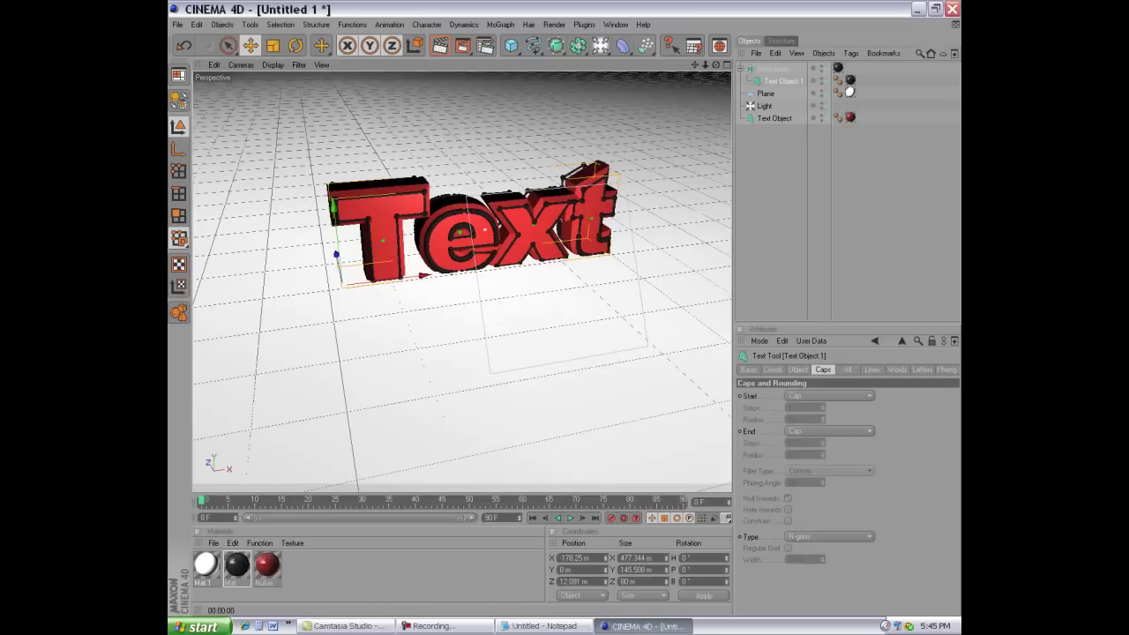